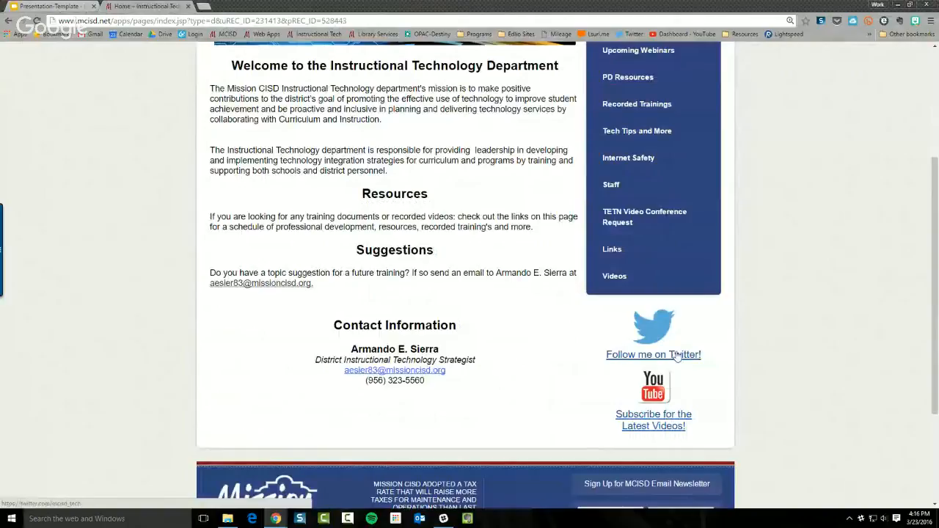
Browse the PD Schedule page, then the Upcoming Webinars page
scroll(679, 373, up, 1)
scroll(679, 373, up, 1)
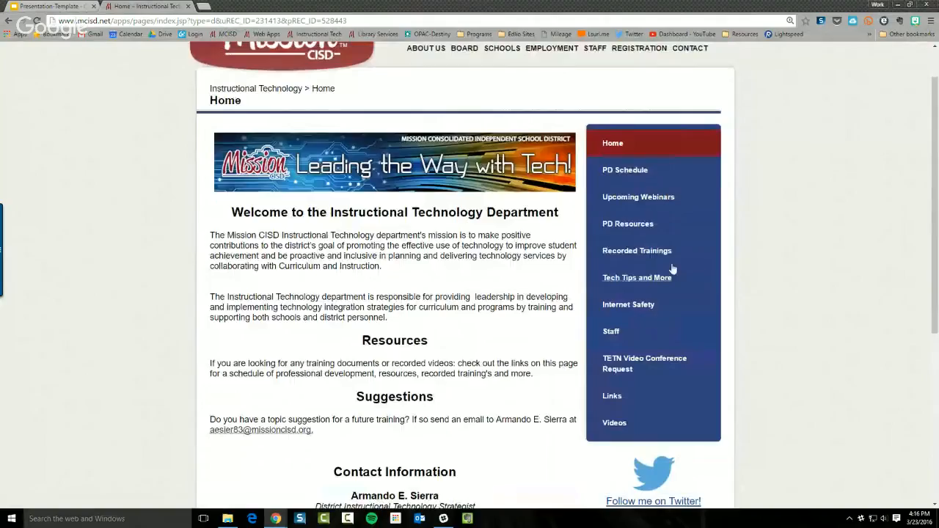
click(611, 170)
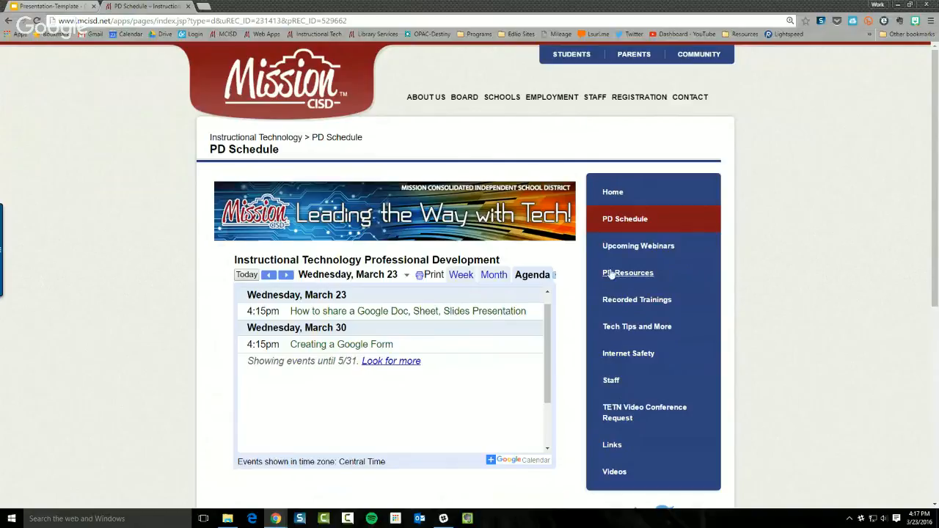
click(620, 248)
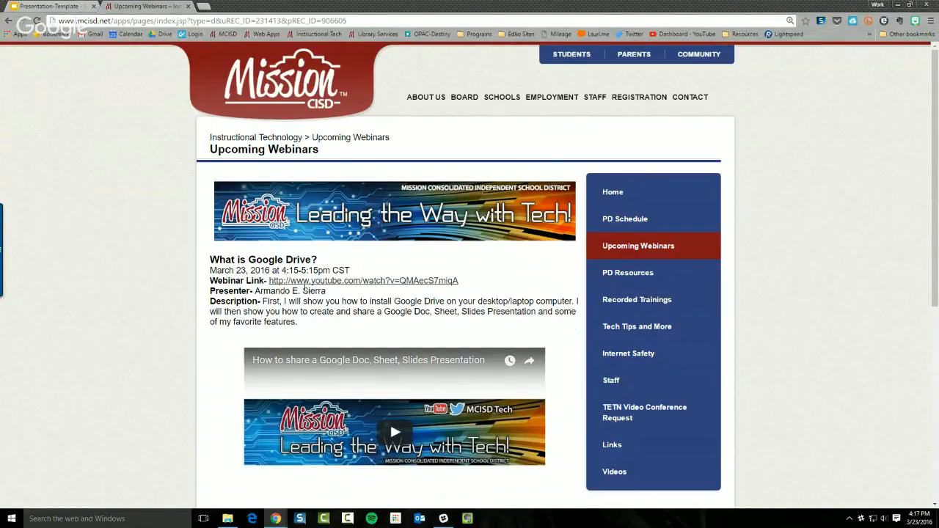
Scroll through the PD Resources training links, then go to Recorded Trainings
click(640, 274)
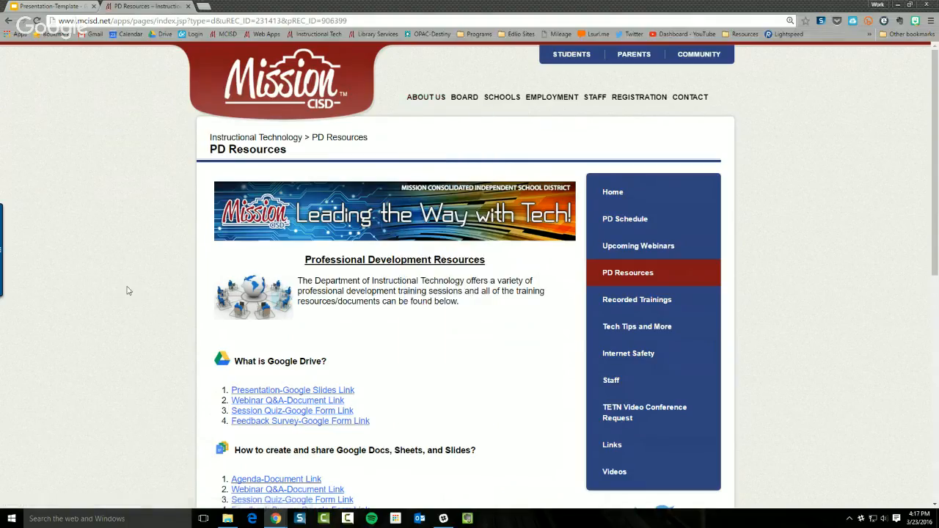
scroll(126, 291, down, 1)
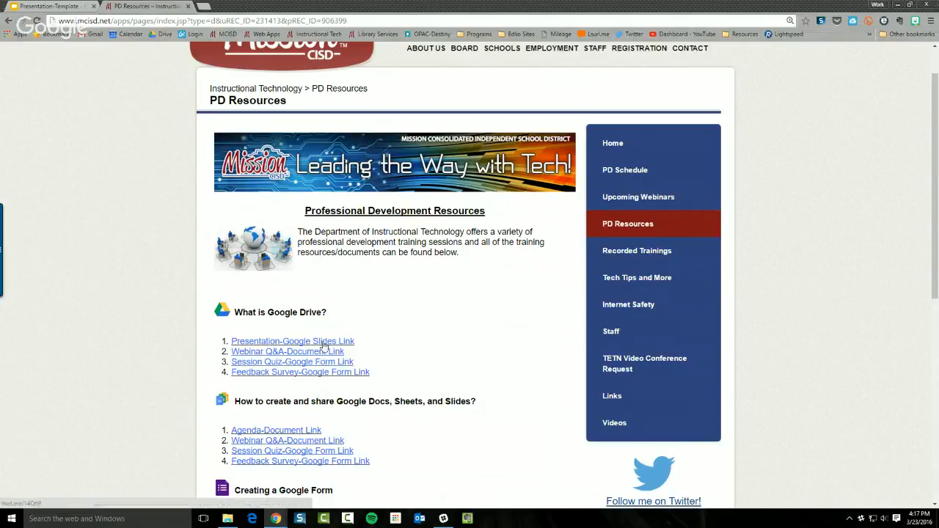
scroll(323, 361, down, 2)
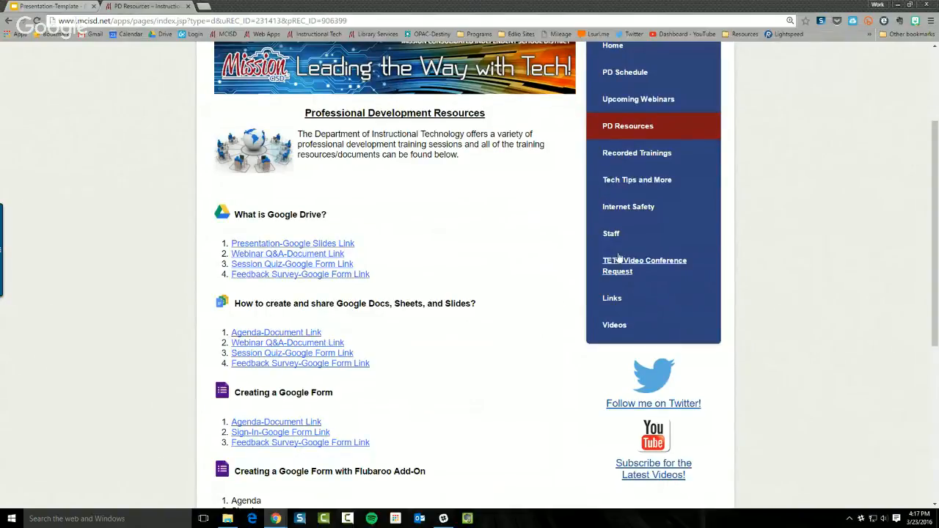
click(644, 157)
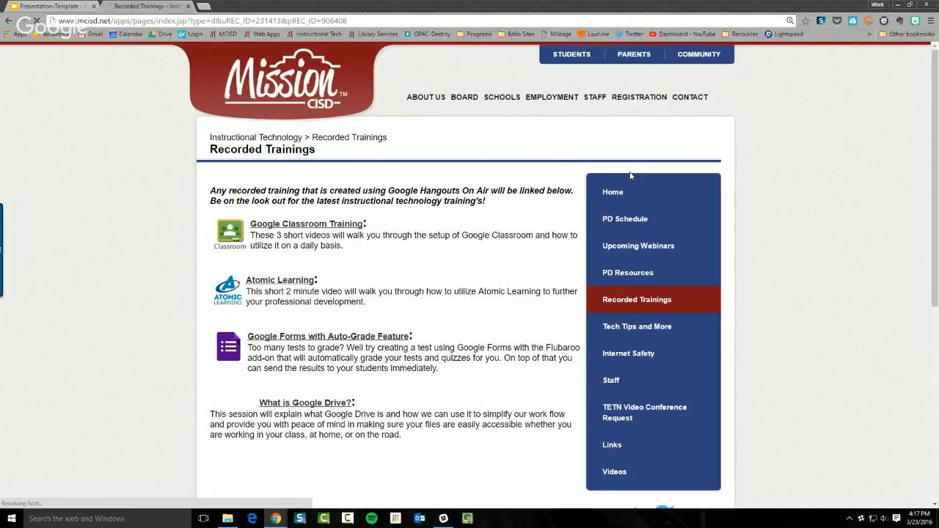
Scroll through the Tech Tips and More page, then drag the My Drive window over it
scroll(124, 273, down, 1)
scroll(123, 273, down, 2)
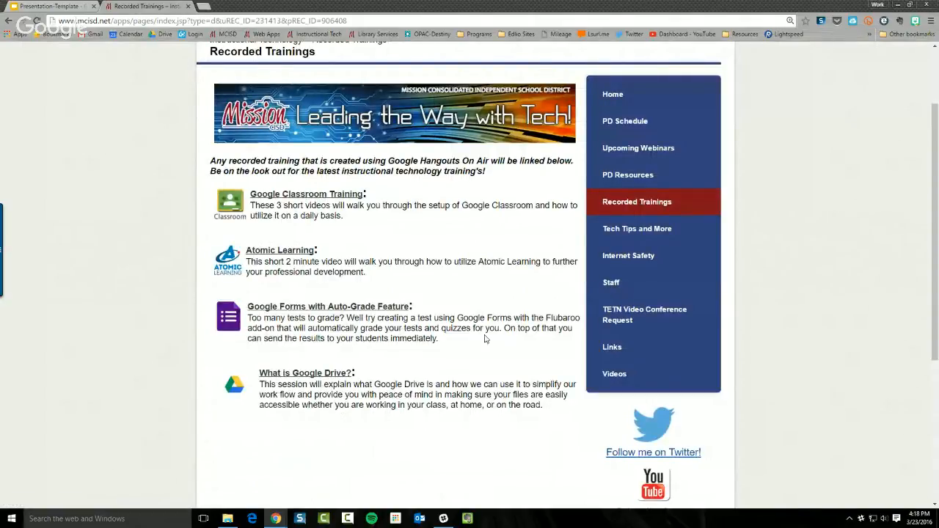
click(612, 230)
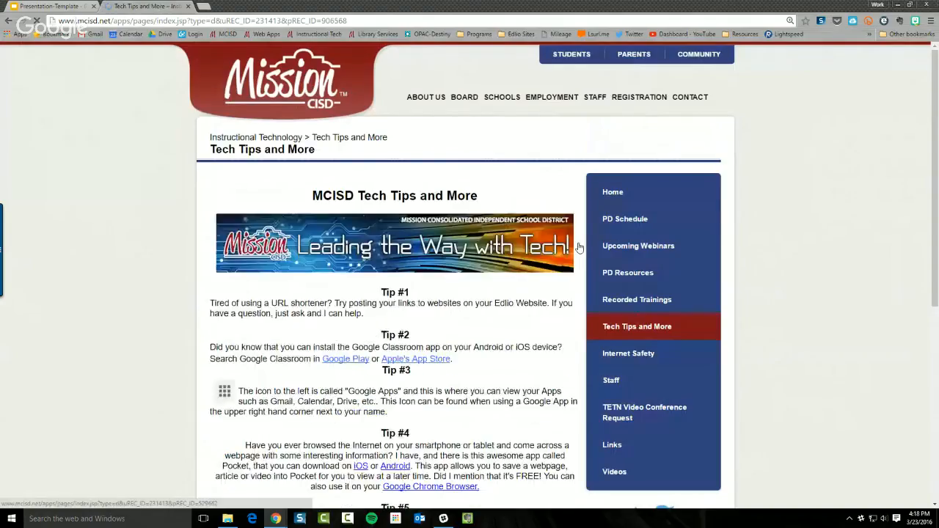
scroll(123, 296, down, 3)
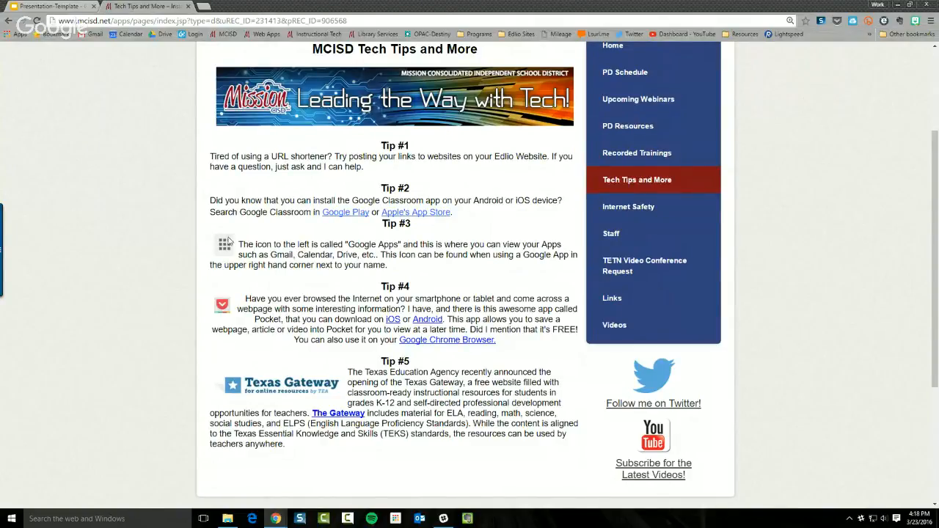
scroll(508, 307, up, 1)
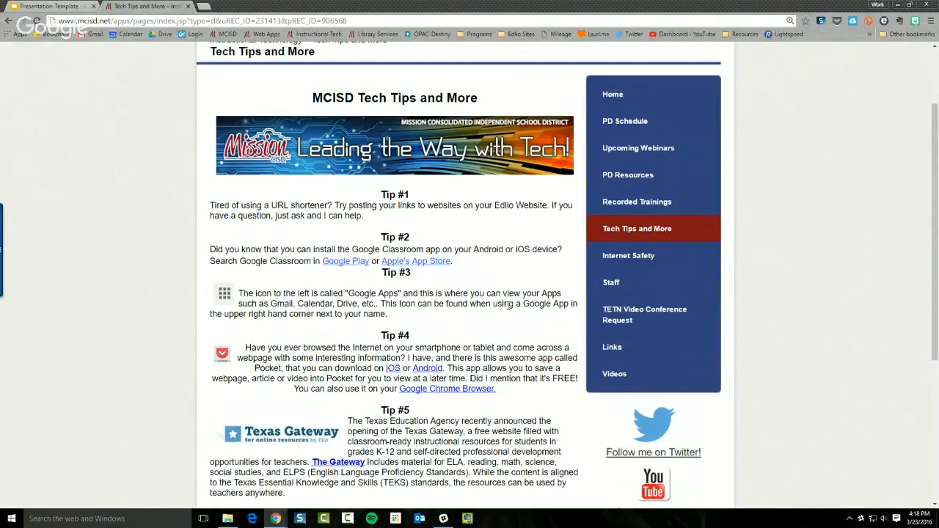
scroll(507, 307, down, 2)
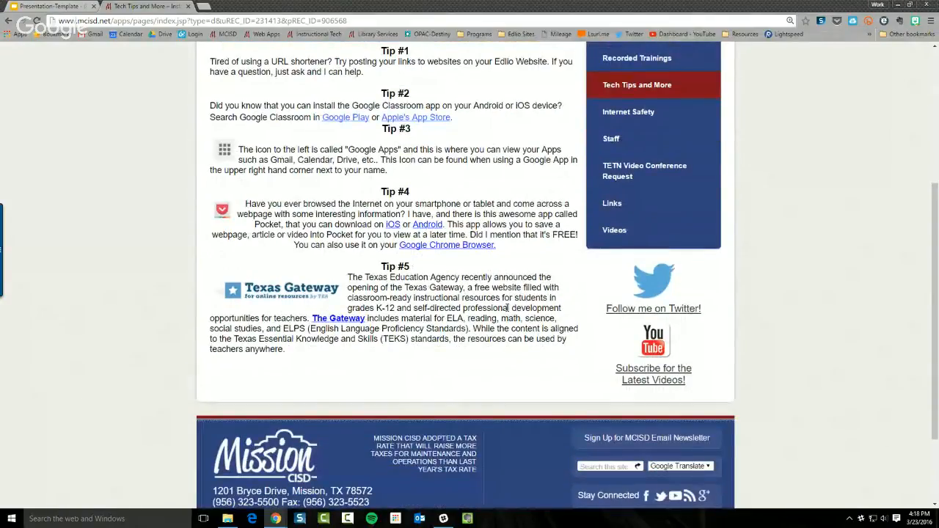
scroll(508, 307, up, 3)
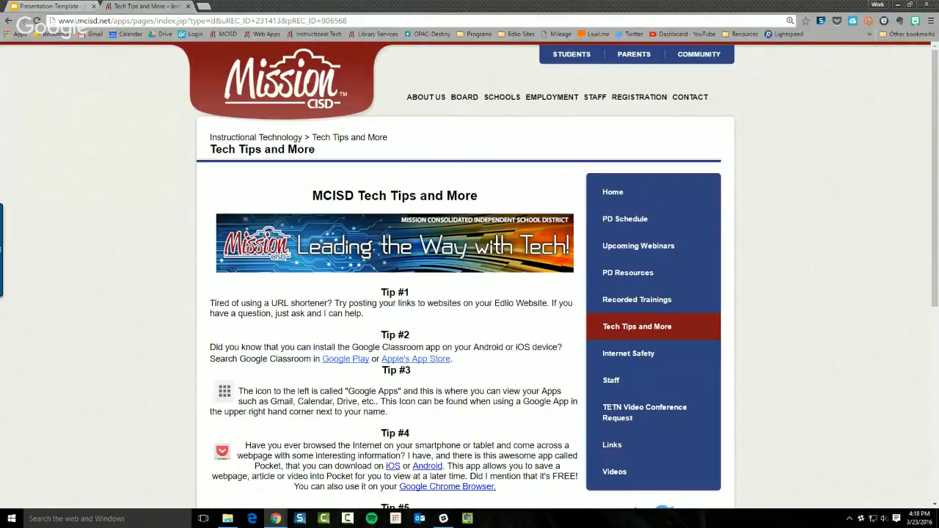
drag(382, 0, 362, 61)
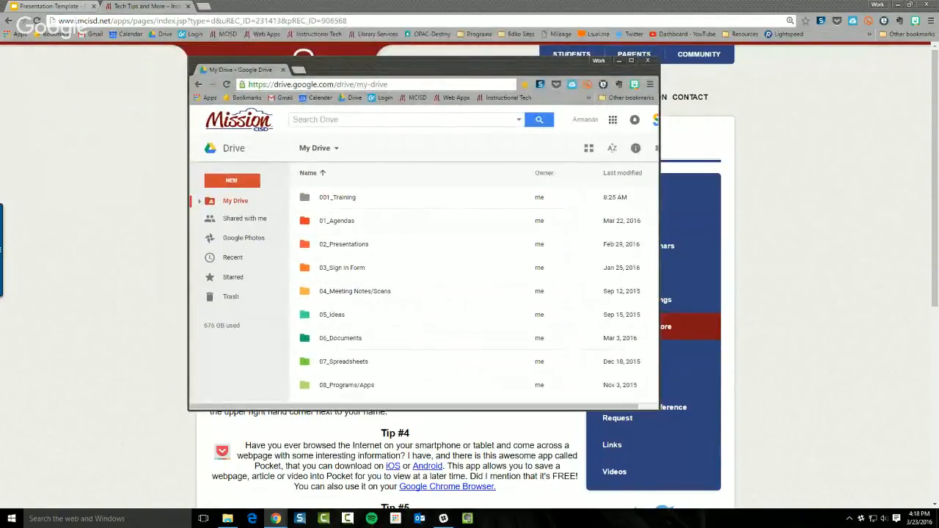
Maximize Drive, check the Google apps grid and the gear menu, then minimize it
click(631, 64)
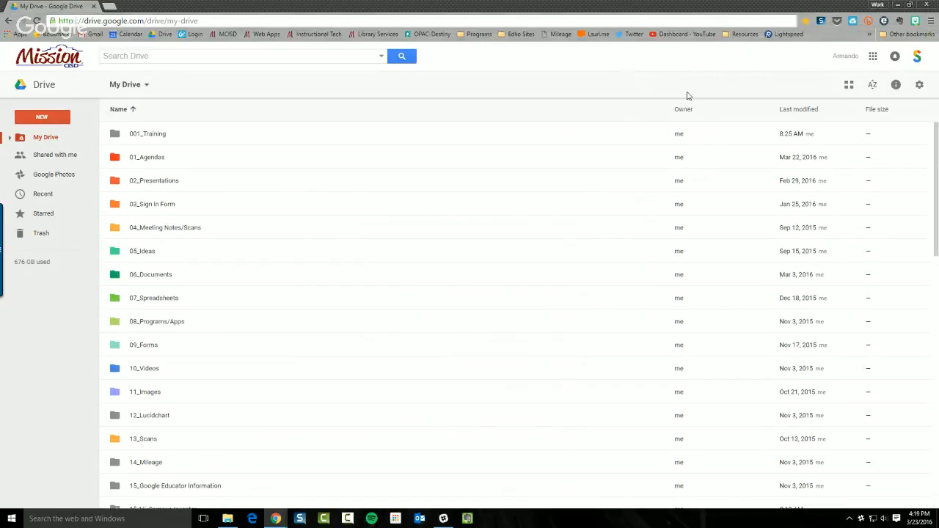
click(872, 57)
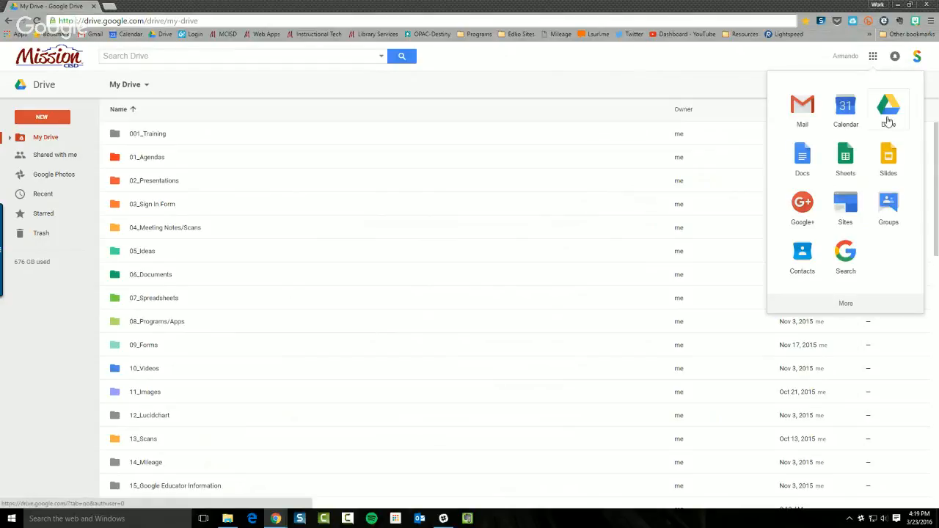
click(704, 82)
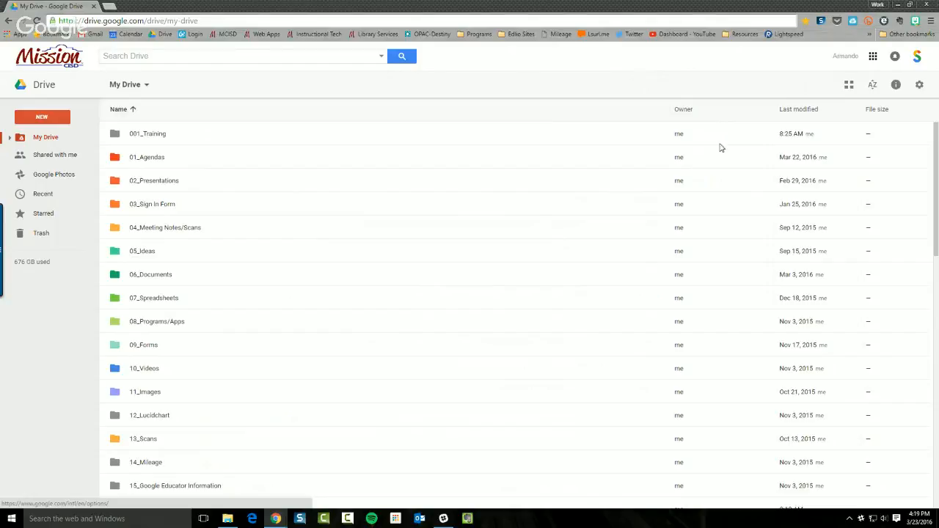
click(921, 86)
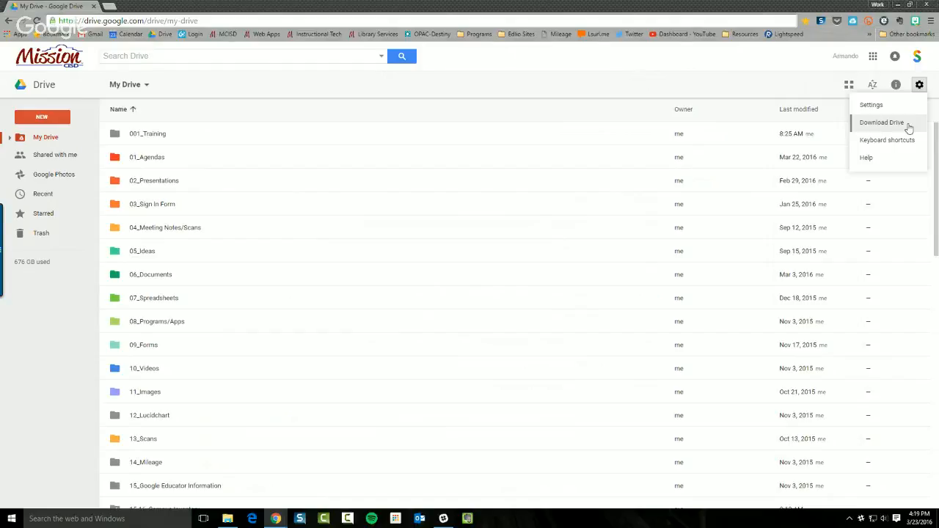
click(898, 6)
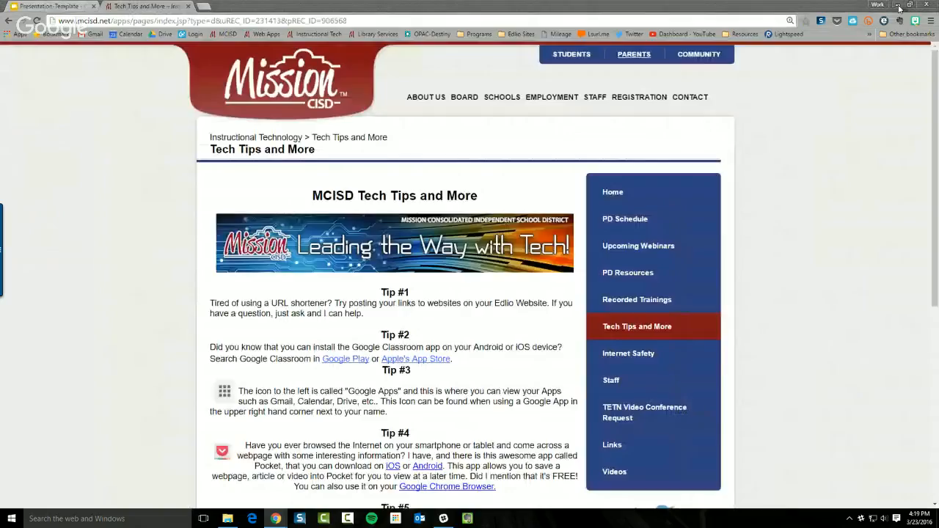
Minimize Chrome, launch Google Drive from Start, and open its tray status card
click(898, 6)
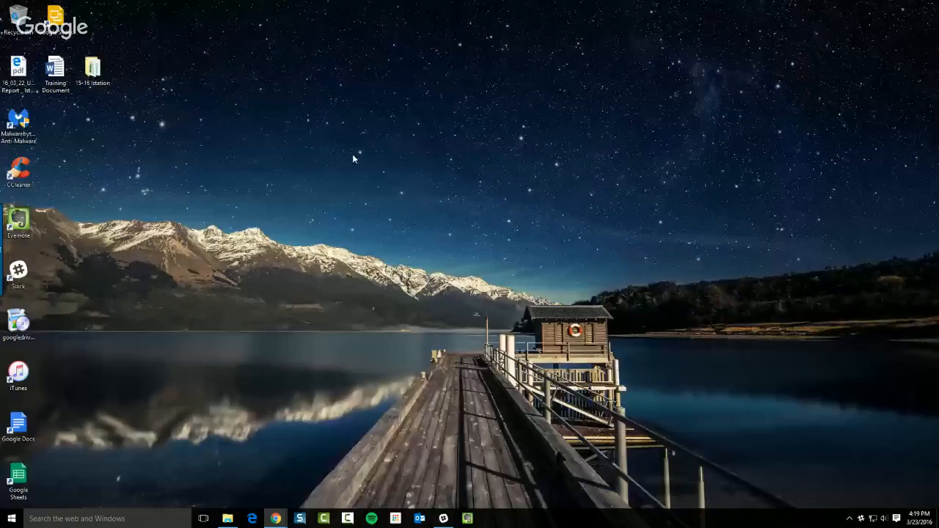
drag(18, 323, 428, 226)
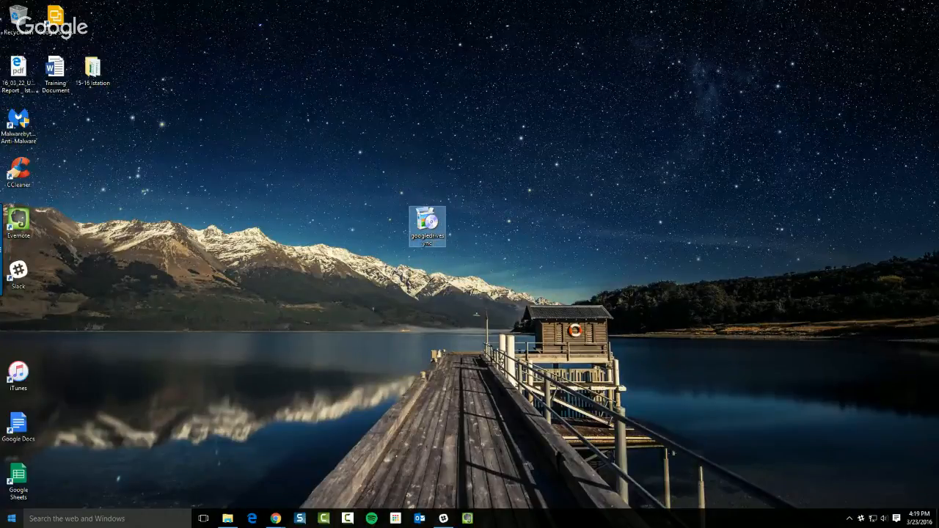
click(11, 518)
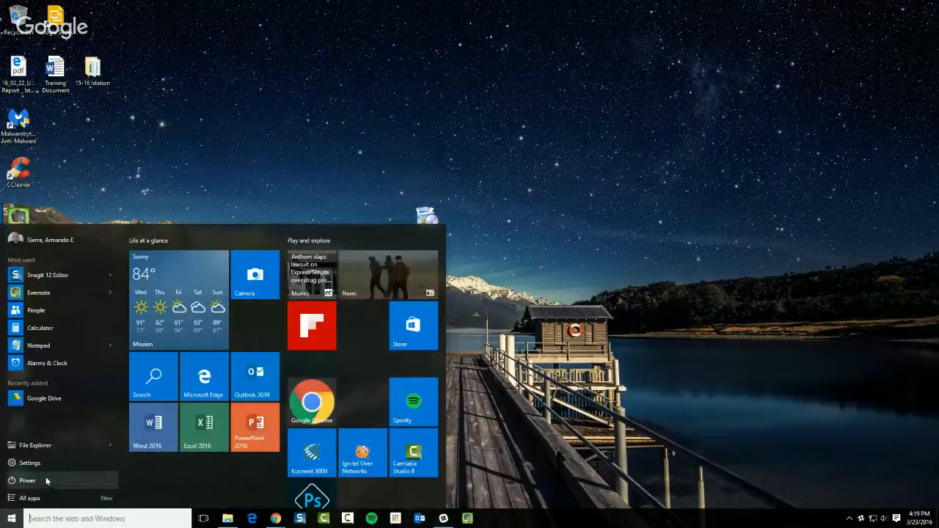
click(44, 400)
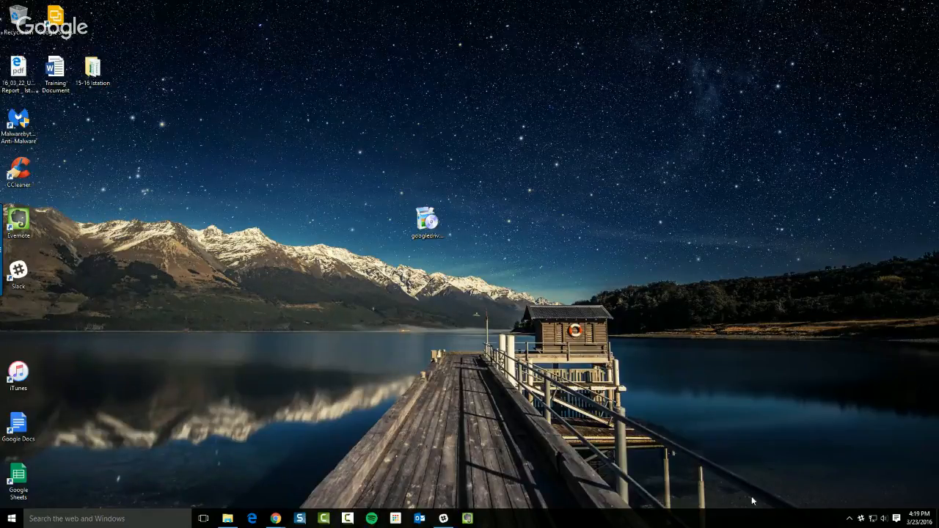
click(849, 518)
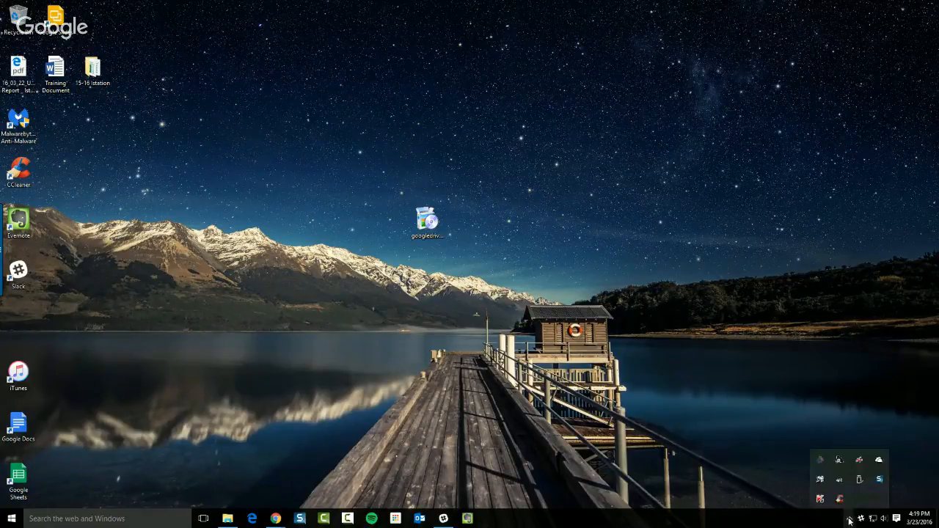
click(821, 461)
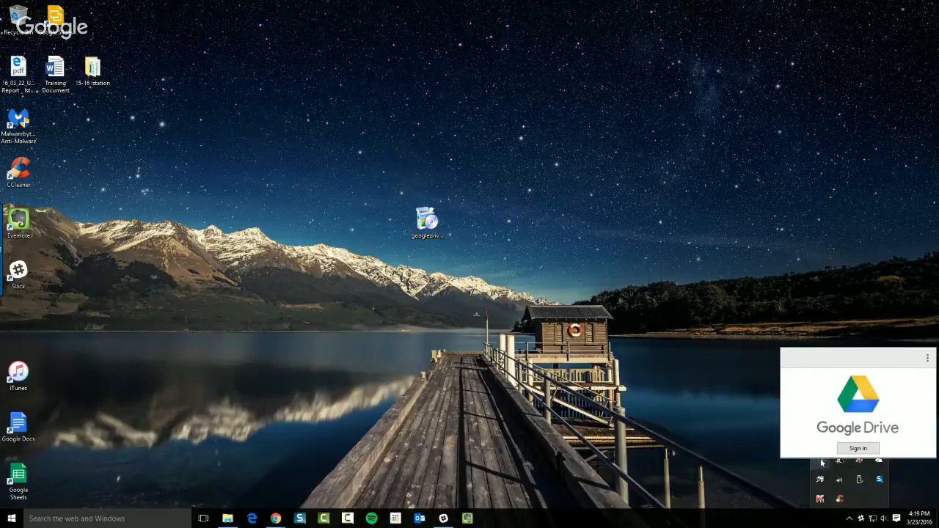
Sign in to the Google Drive client with the account e-mail and password
click(856, 449)
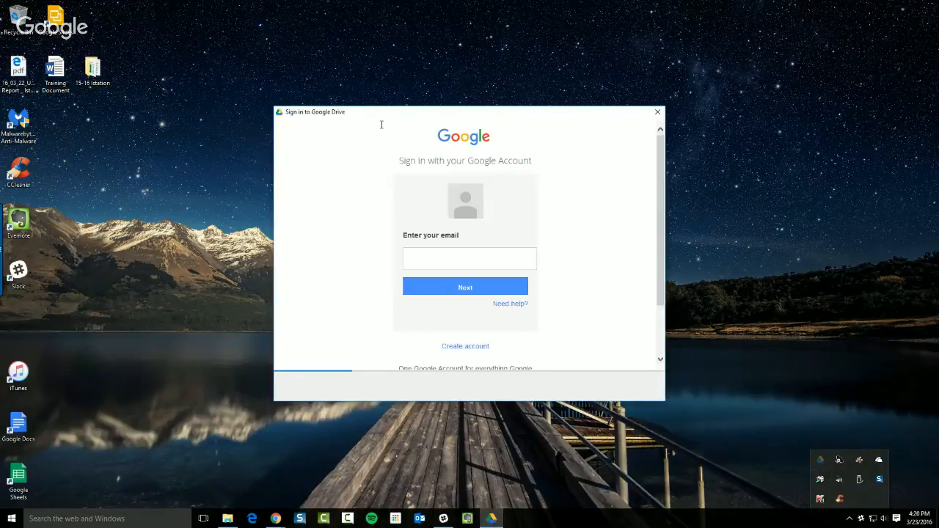
click(381, 123)
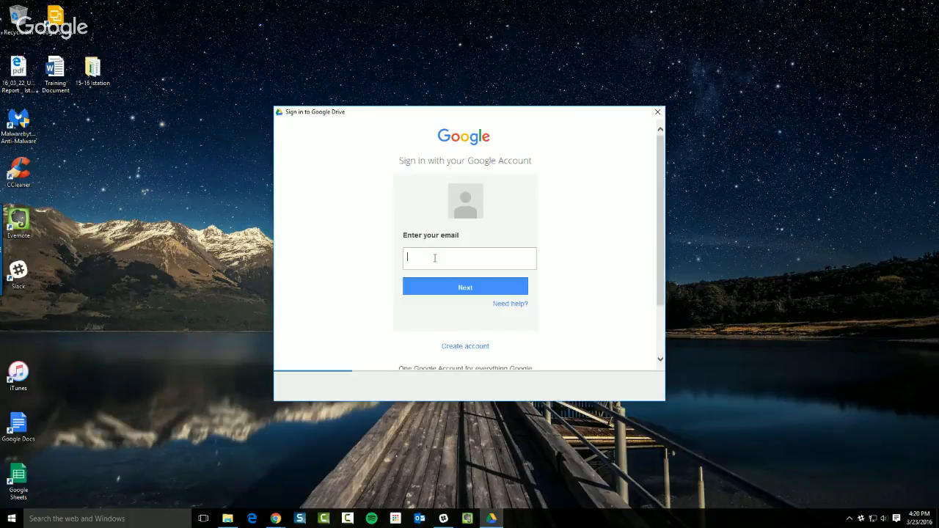
key(Return)
click(450, 271)
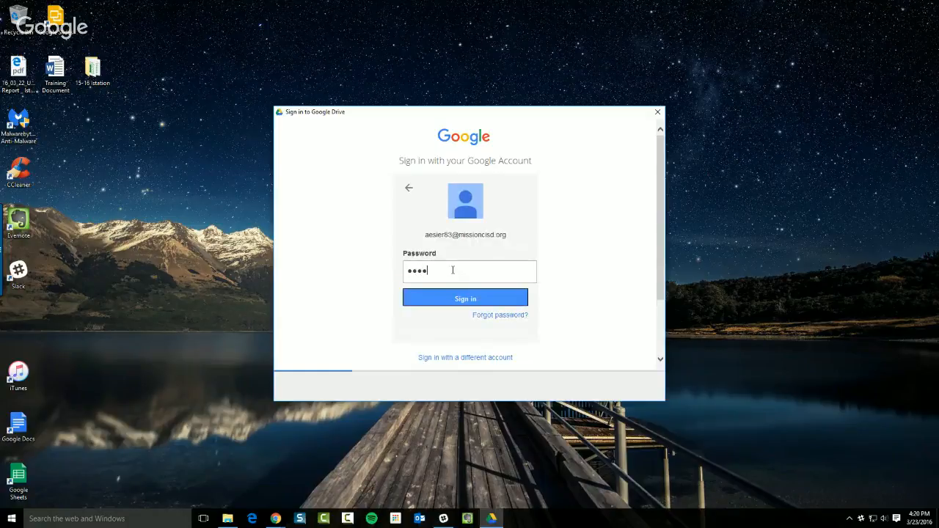
text(••••••••)
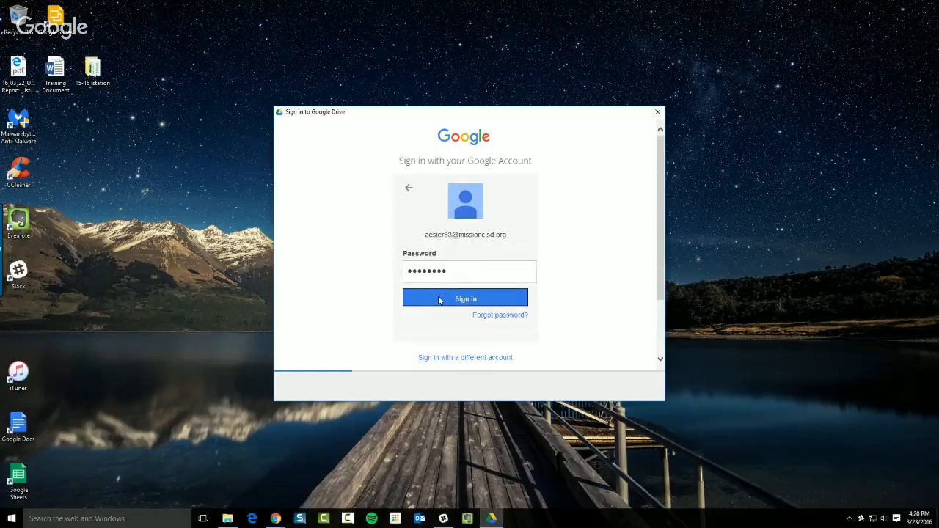
click(438, 299)
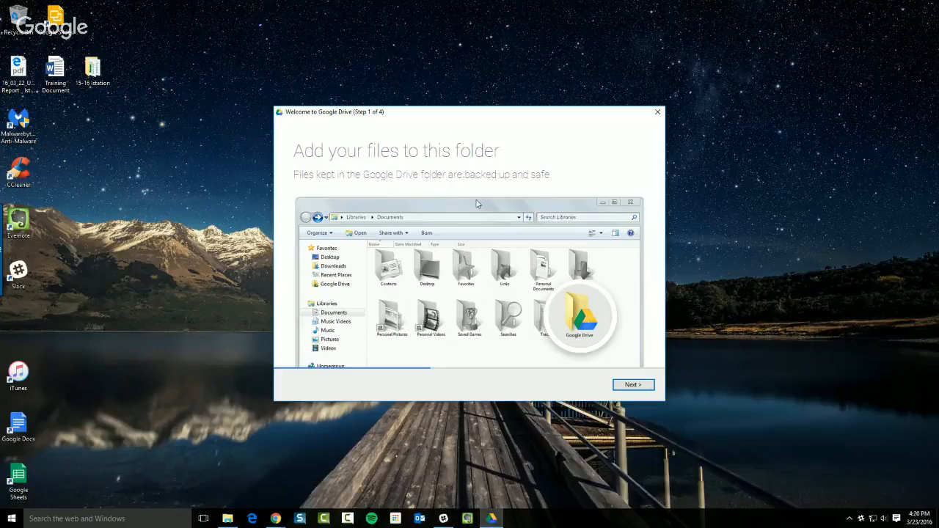
Advance through welcome steps 1, 2 and 3 to the 'You're all set!' page
click(636, 385)
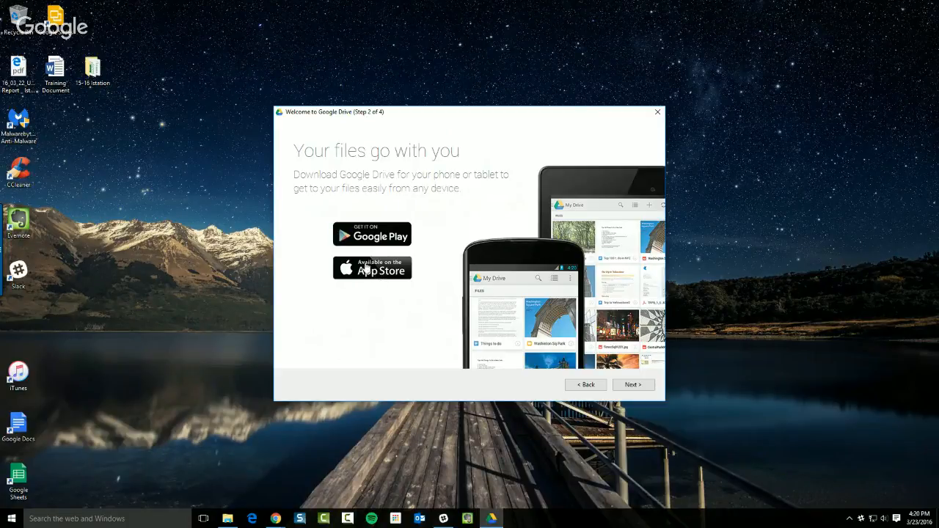
click(631, 388)
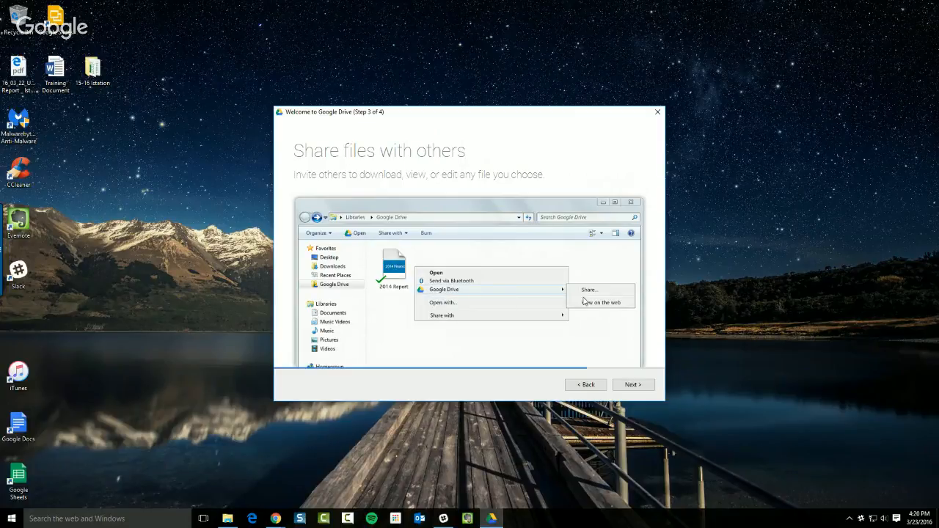
click(625, 385)
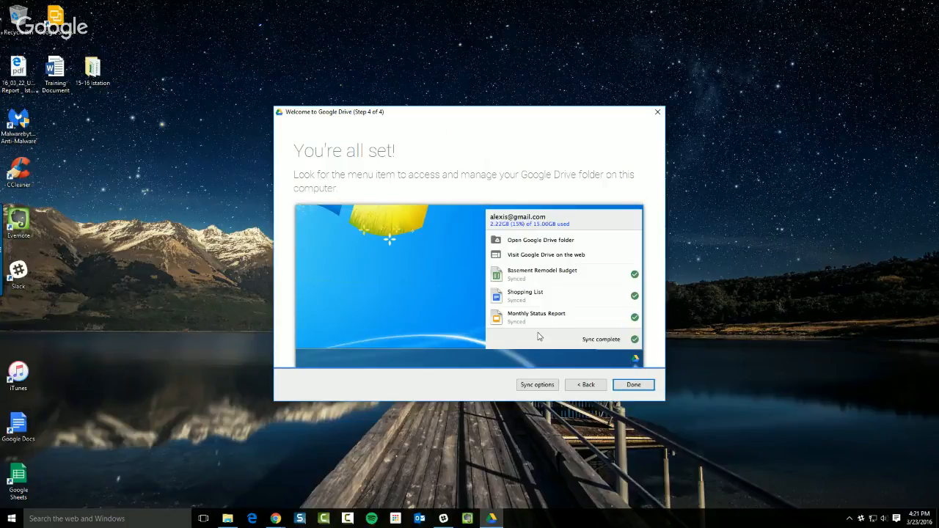
In Sync options, choose 'Sync only these folders...'
click(528, 385)
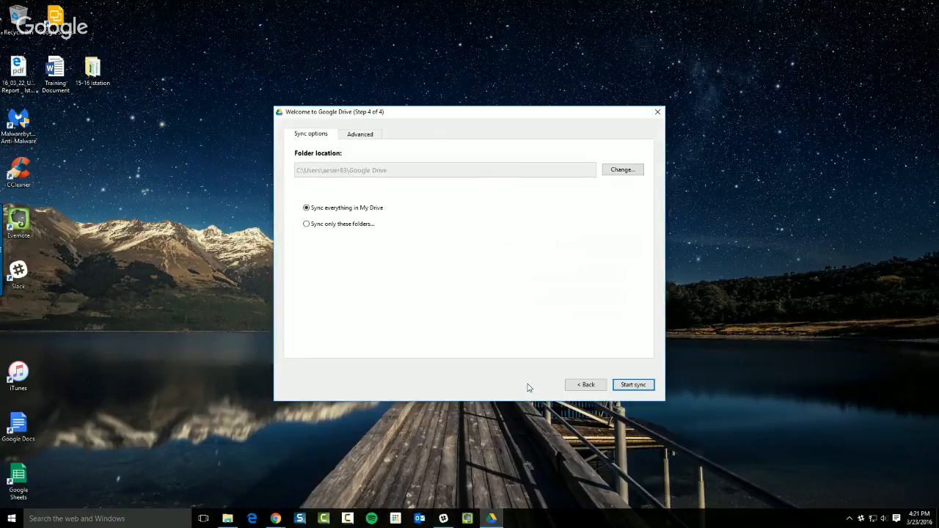
click(317, 226)
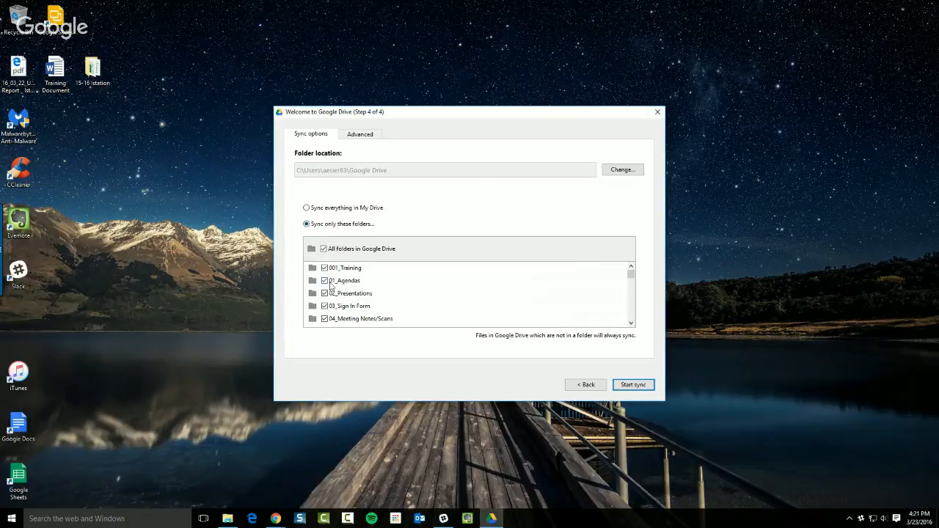
scroll(357, 286, down, 2)
scroll(352, 301, down, 2)
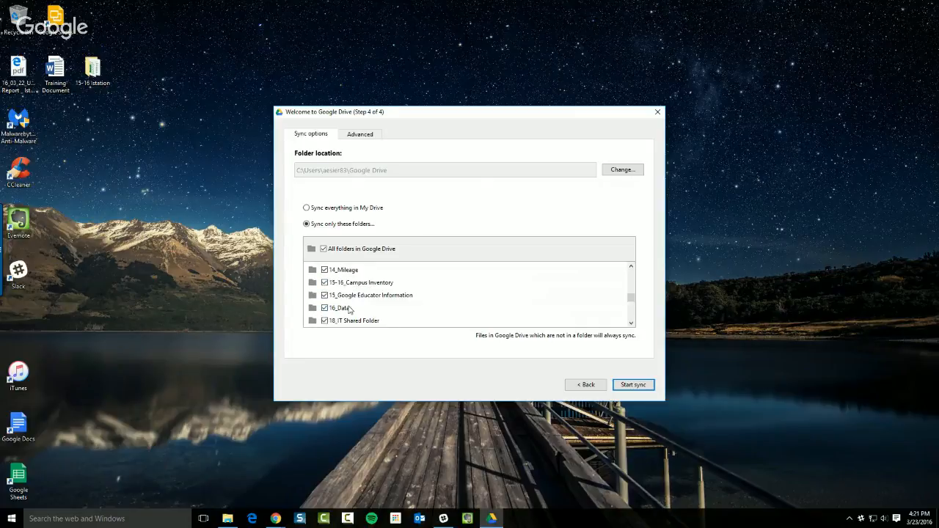
scroll(346, 303, up, 2)
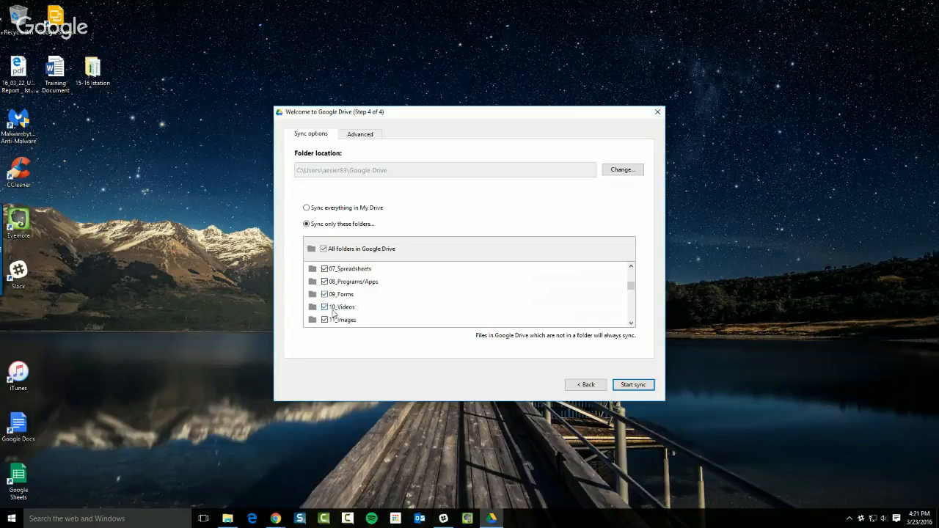
Uncheck the 10_Videos and 500_Old folders so they won't sync
click(325, 307)
click(631, 323)
click(631, 323)
click(631, 323)
click(631, 323)
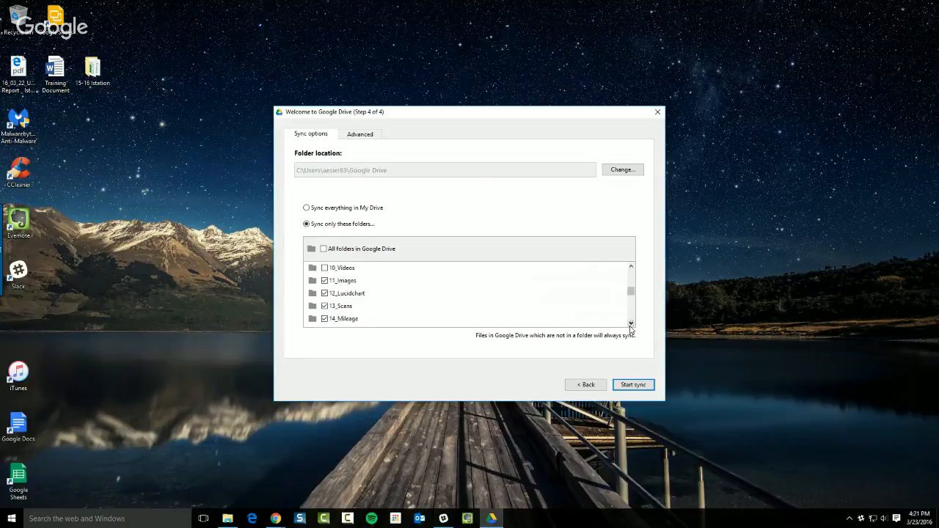
click(631, 323)
click(631, 323)
click(631, 323)
click(630, 322)
click(631, 322)
click(631, 323)
click(631, 324)
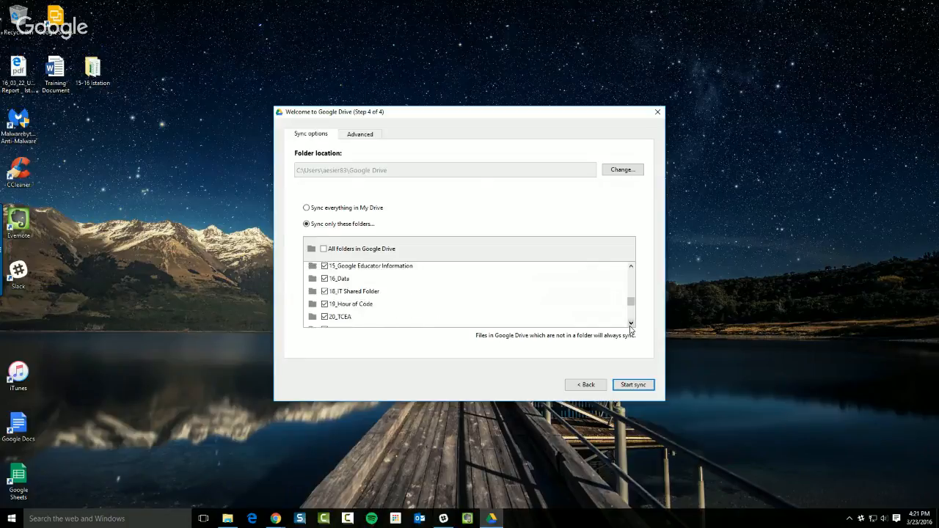
click(631, 324)
click(631, 323)
click(630, 323)
click(631, 323)
click(631, 324)
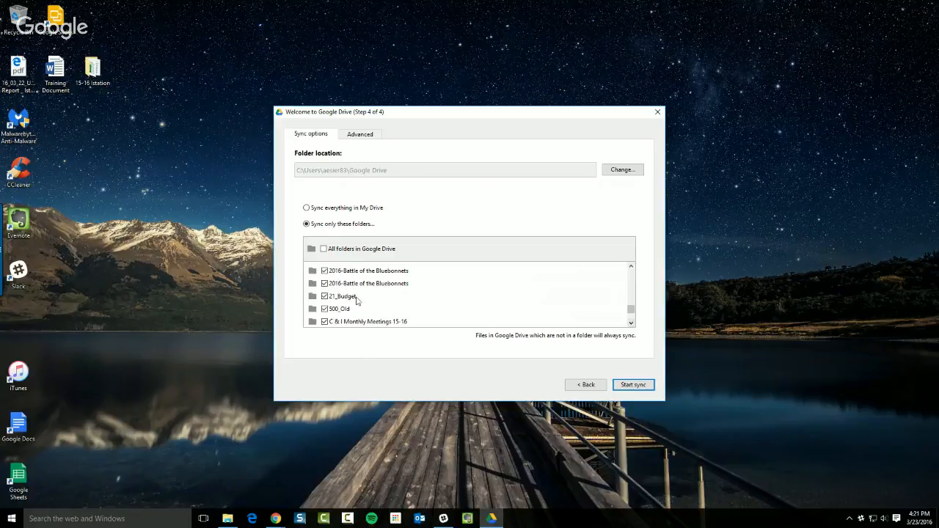
click(325, 309)
scroll(559, 325, down, 1)
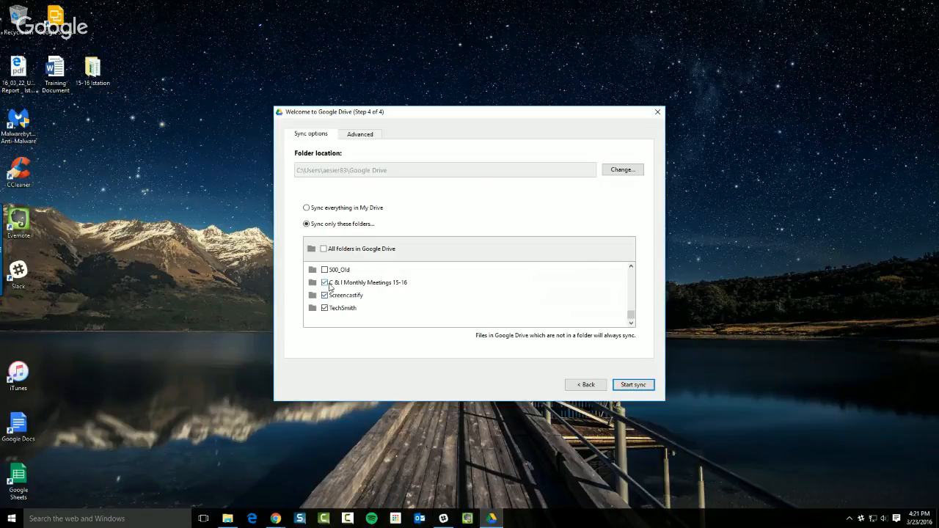
scroll(327, 287, up, 5)
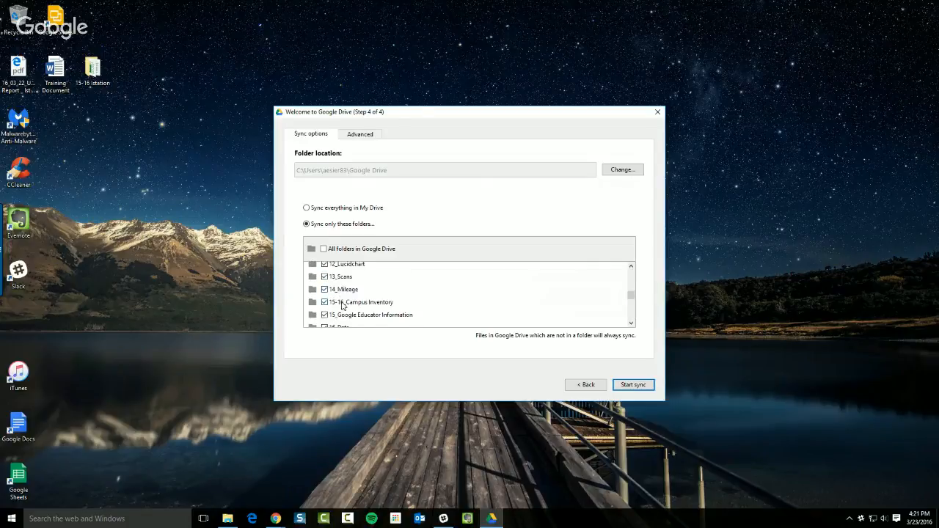
scroll(342, 307, up, 2)
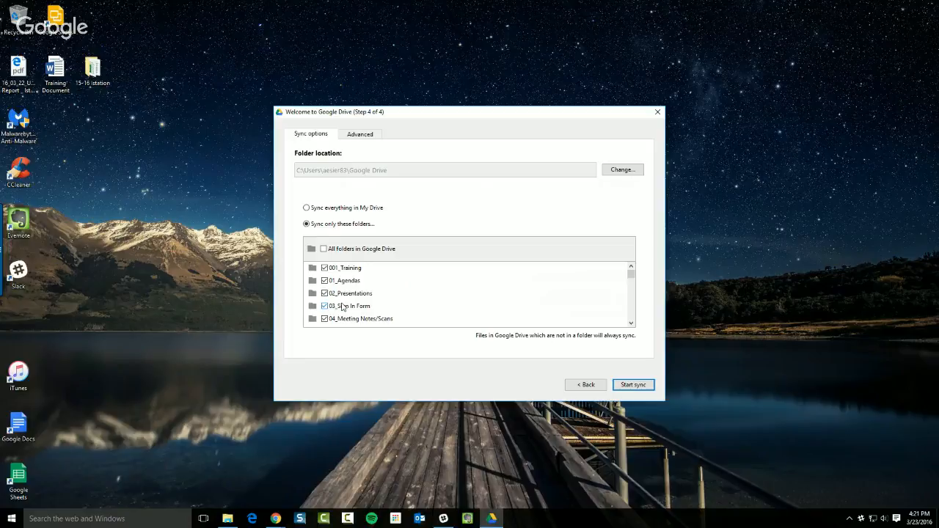
scroll(342, 307, down, 5)
scroll(353, 309, down, 2)
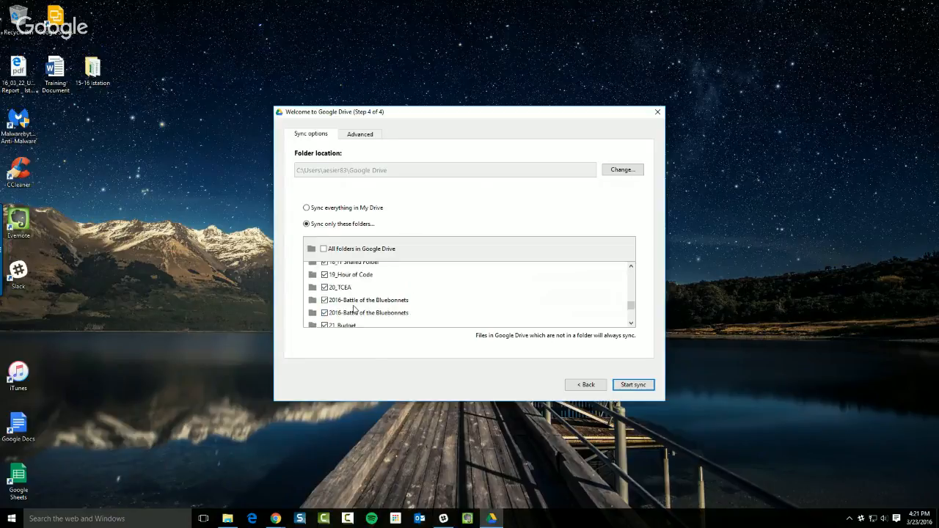
scroll(353, 309, up, 2)
scroll(353, 309, down, 2)
Start syncing the chosen folders
click(633, 381)
scroll(448, 309, down, 2)
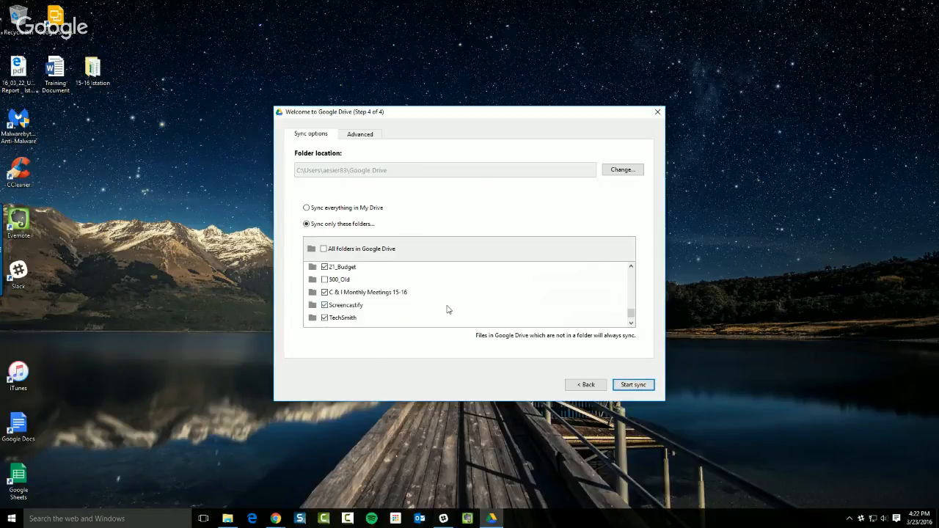
click(628, 384)
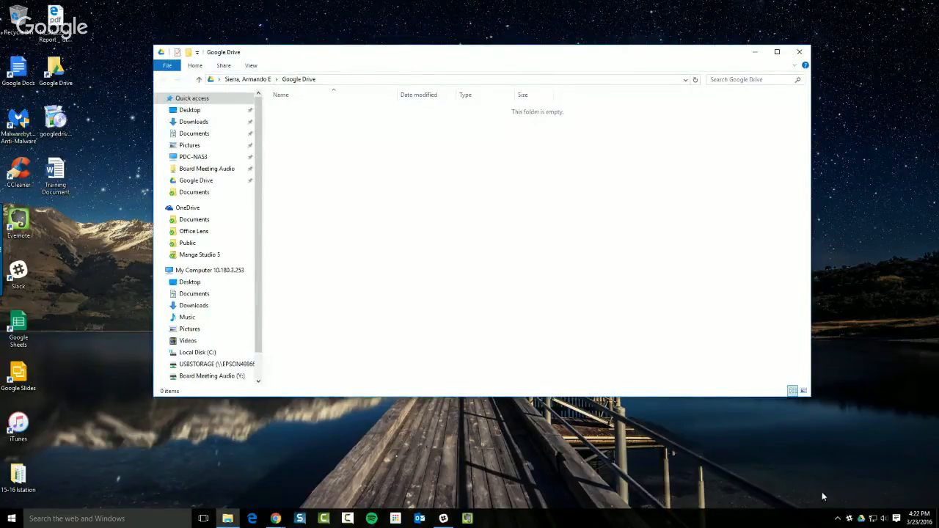
Check Drive's sync status in the tray, then close the empty Google Drive folder window
click(858, 522)
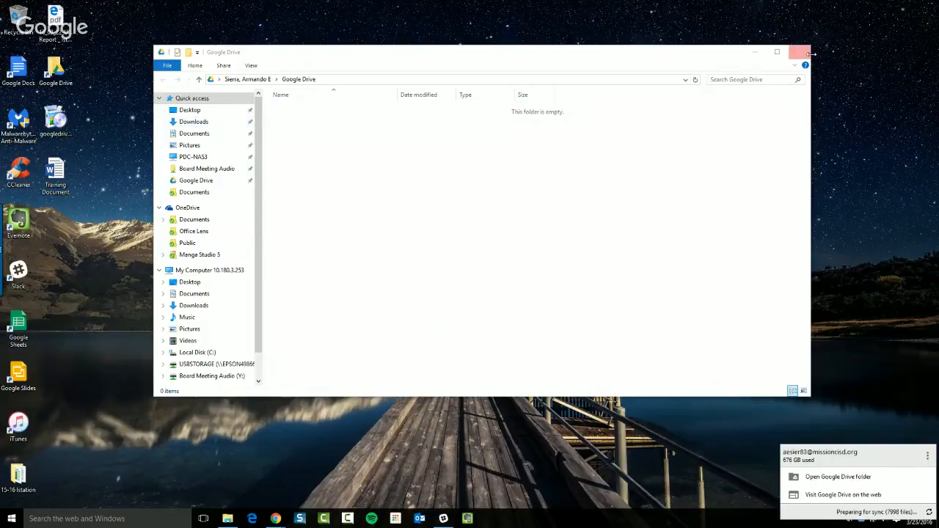
click(810, 54)
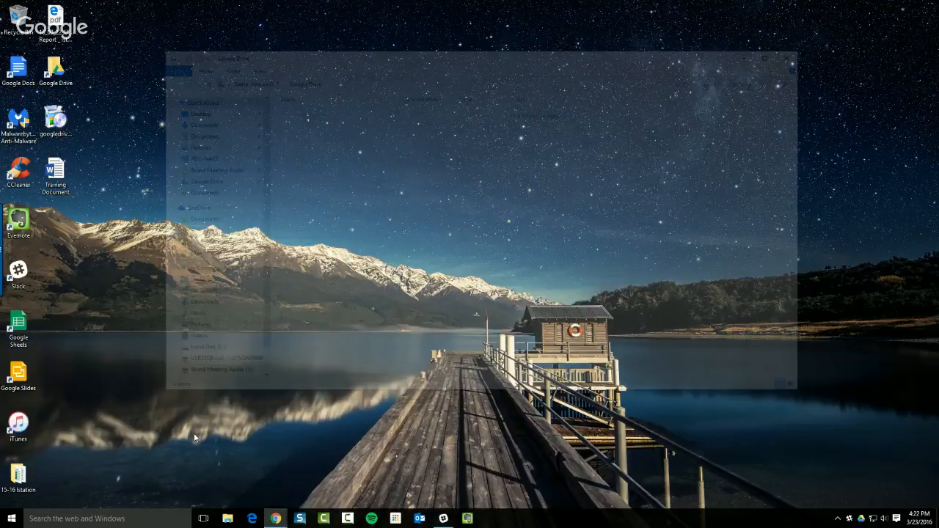
key(super+e)
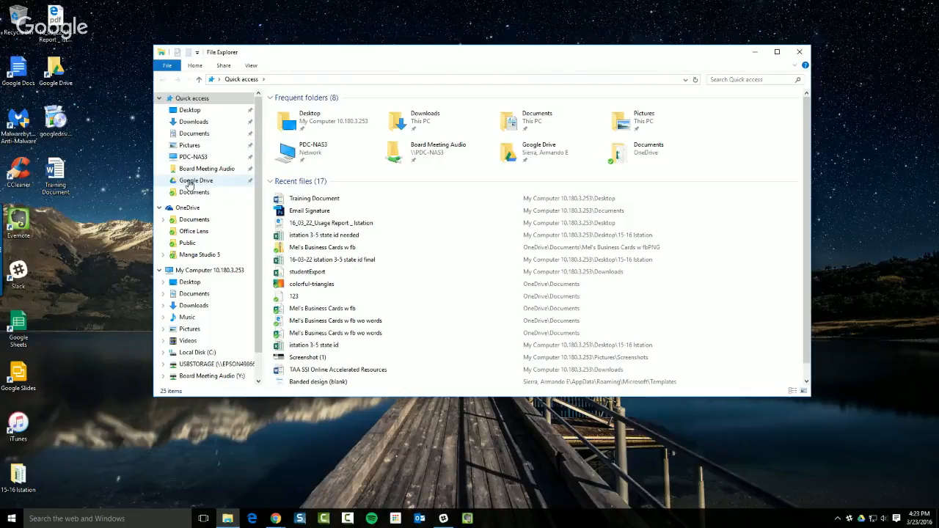
click(205, 271)
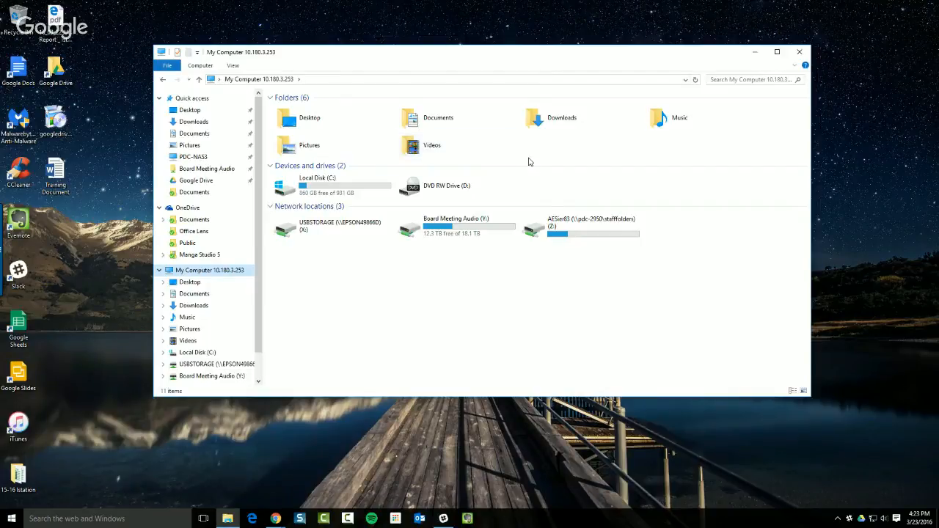
click(185, 180)
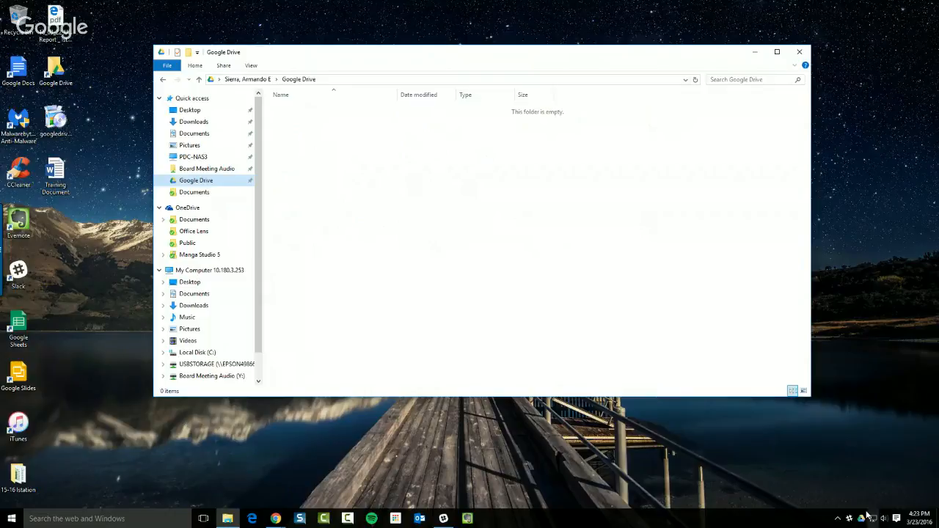
mouse_move(860, 522)
click(799, 53)
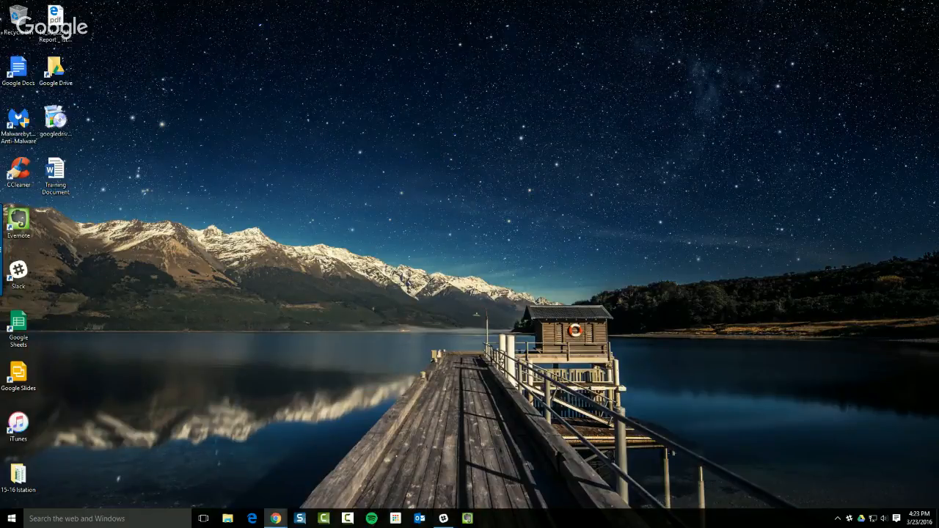
Bring the 'My Drive - Google Drive' Chrome window to the front from the taskbar
mouse_move(277, 520)
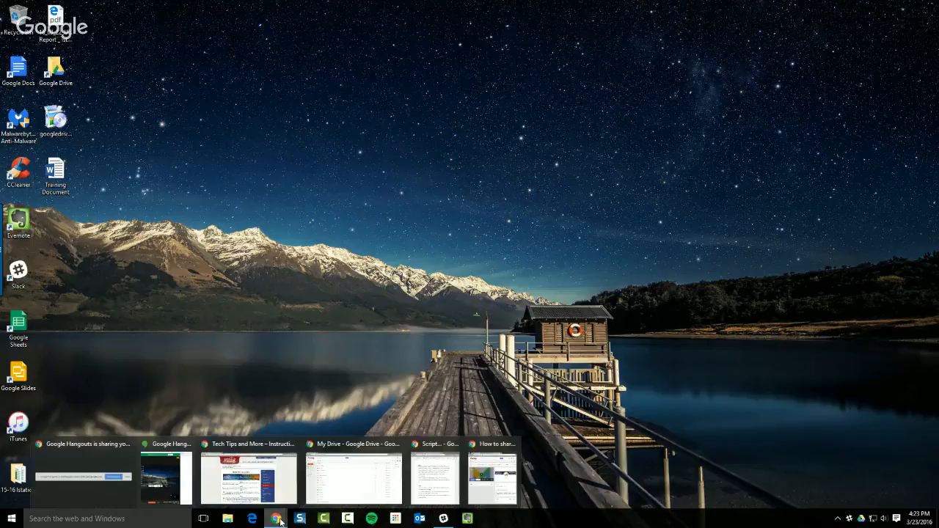
click(372, 482)
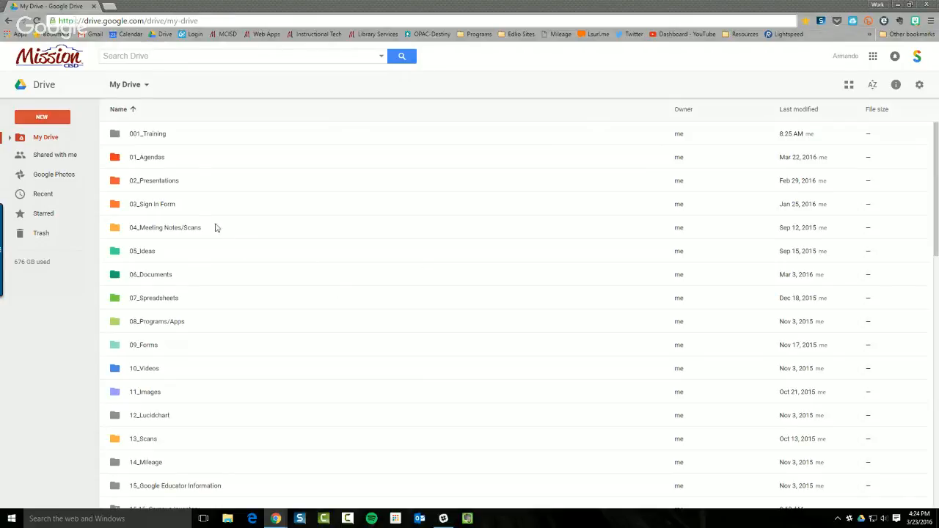
Show Drive's New menu, then load My Drive via drive.google in a new tab
click(50, 119)
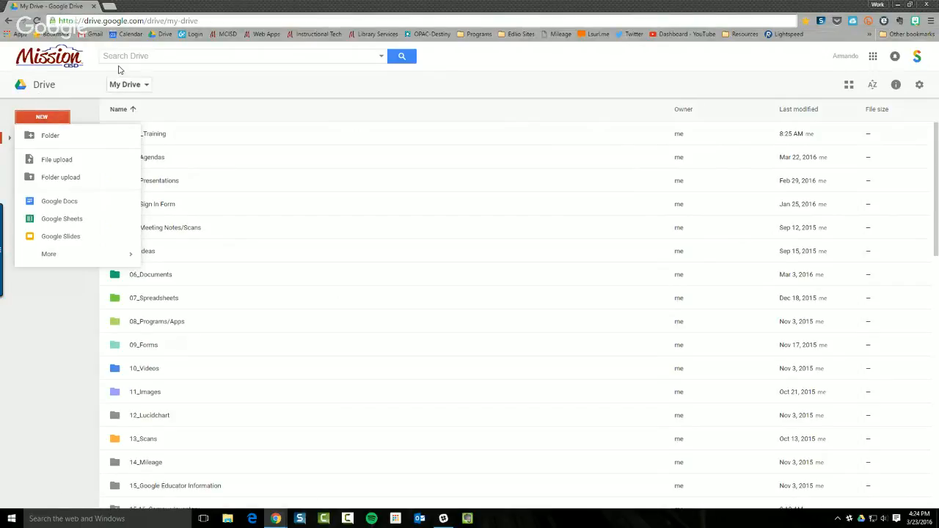
click(111, 7)
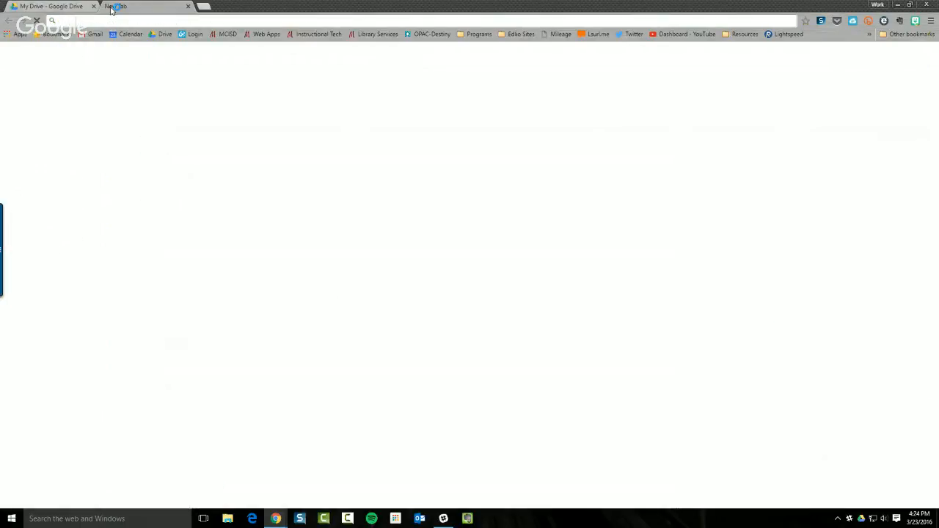
text(drive.google.com/drive/my-drive)
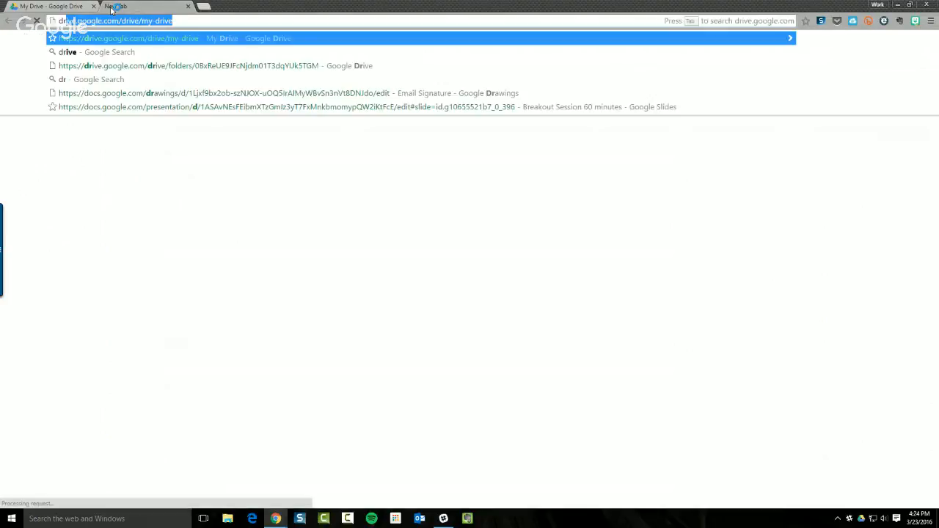
key(Return)
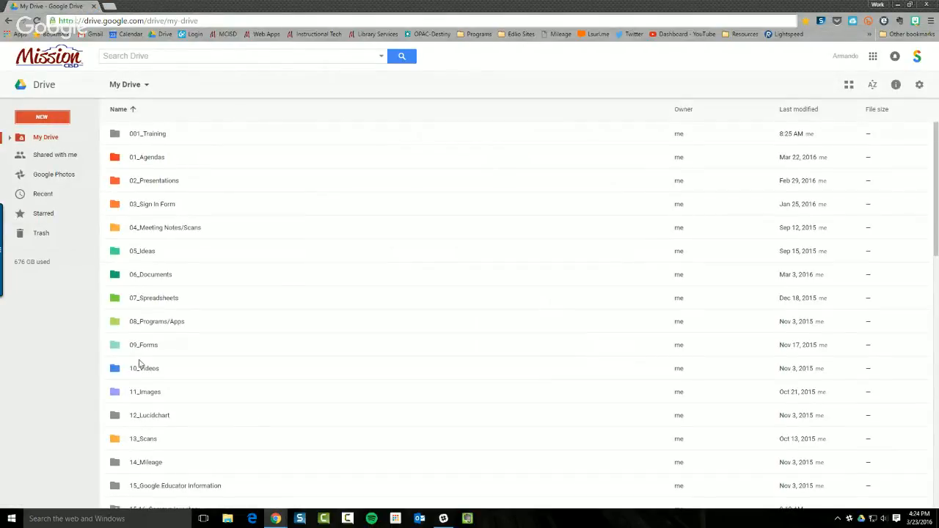
scroll(162, 326, down, 3)
scroll(163, 334, up, 3)
Open Drive's New menu and browse the More submenu of connected apps
click(62, 120)
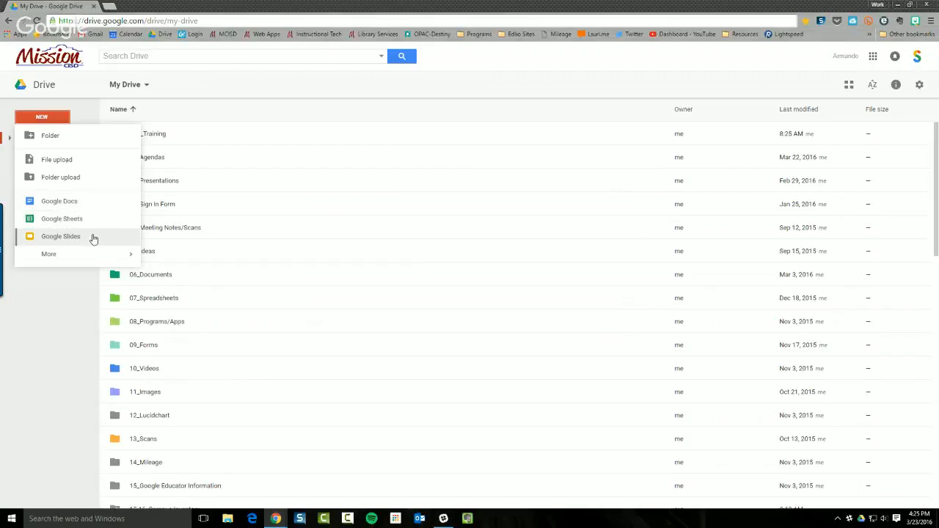
mouse_move(118, 255)
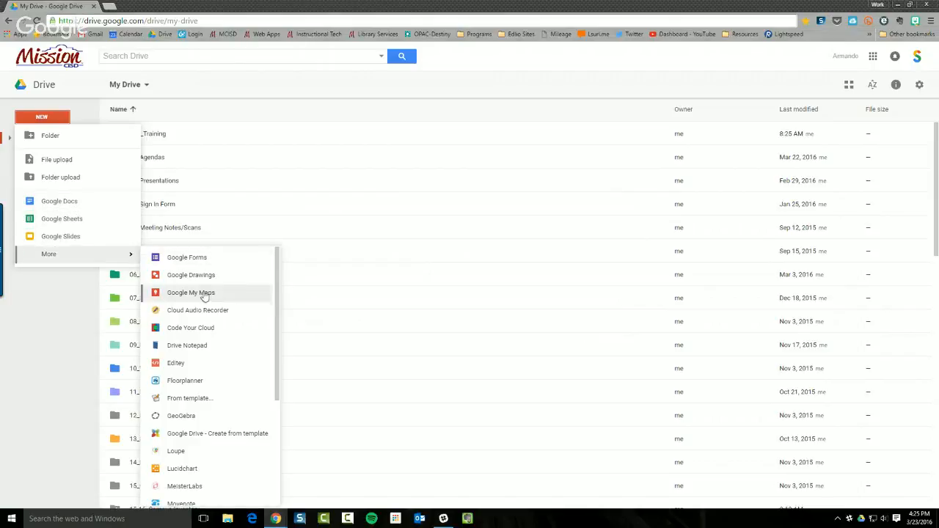
scroll(214, 324, down, 4)
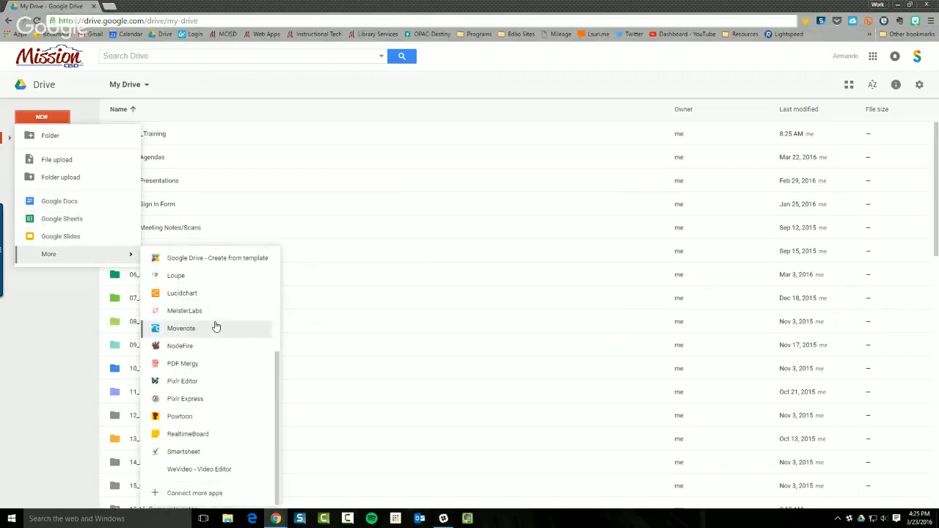
scroll(217, 324, up, 5)
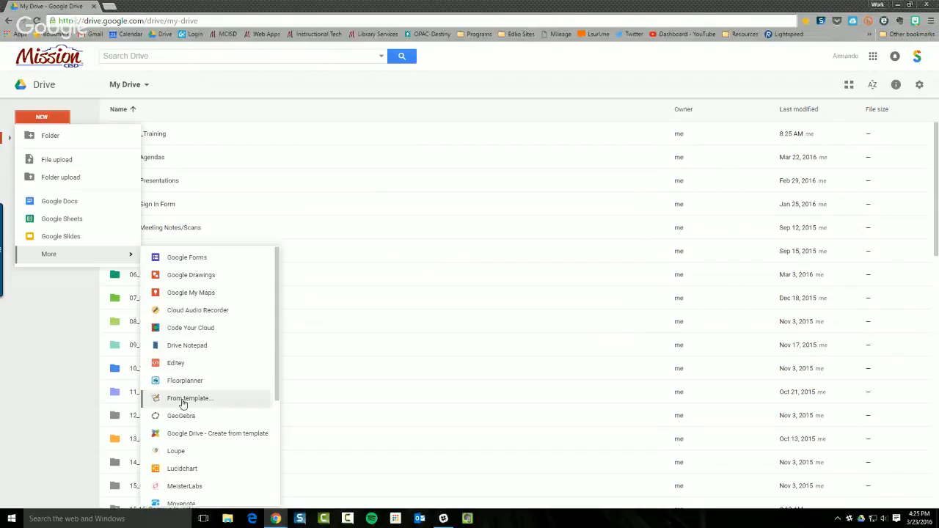
scroll(188, 437, down, 5)
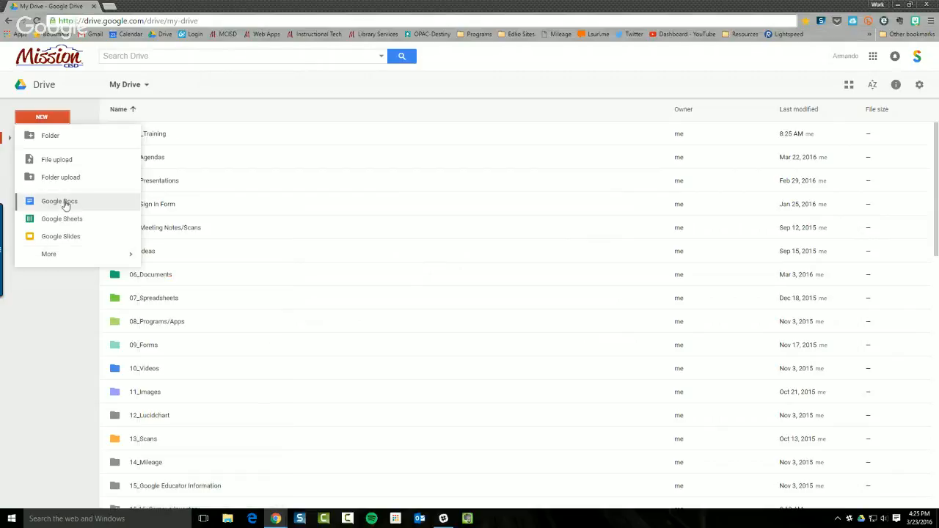
Upload the Training Document file from the Desktop using File upload
click(58, 163)
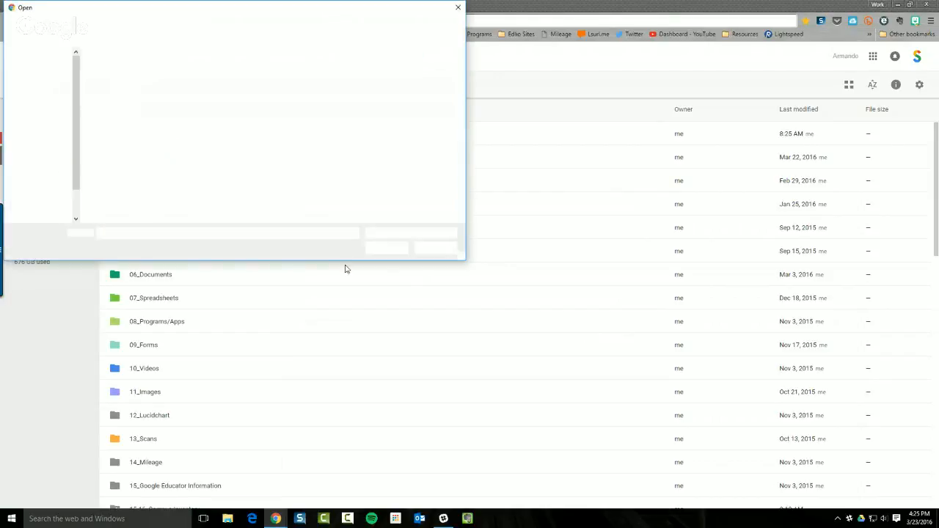
drag(301, 8, 453, 122)
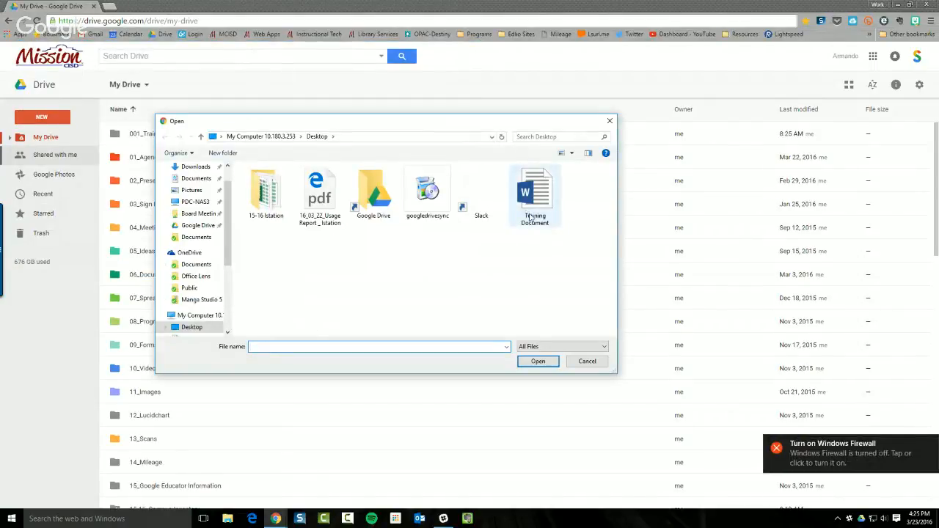
click(929, 444)
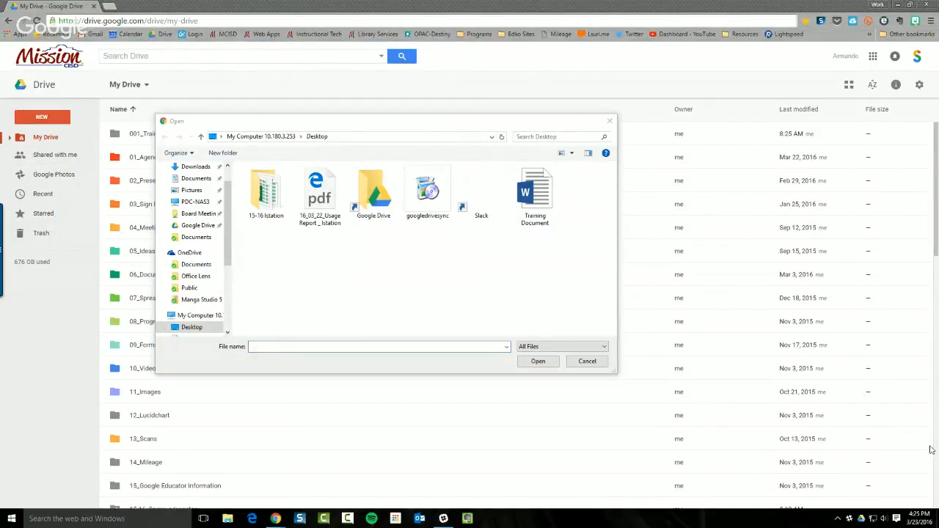
click(544, 208)
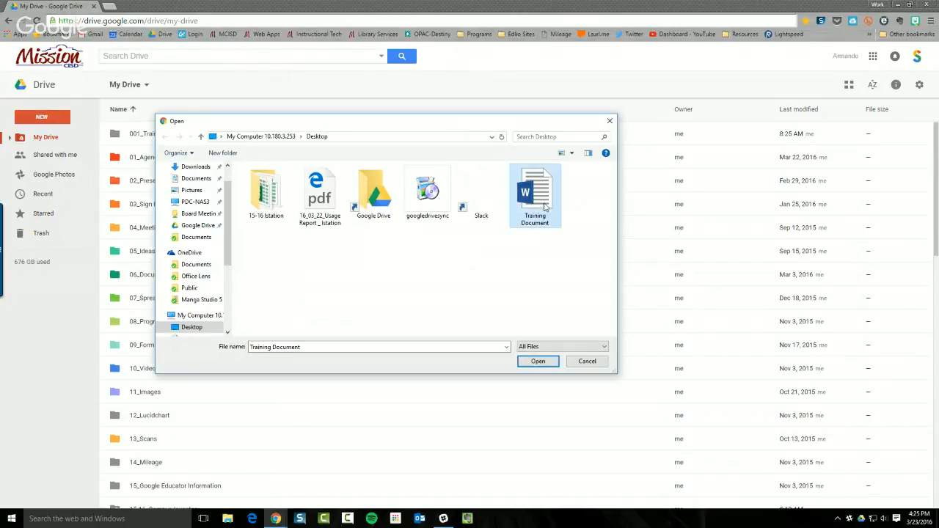
click(535, 361)
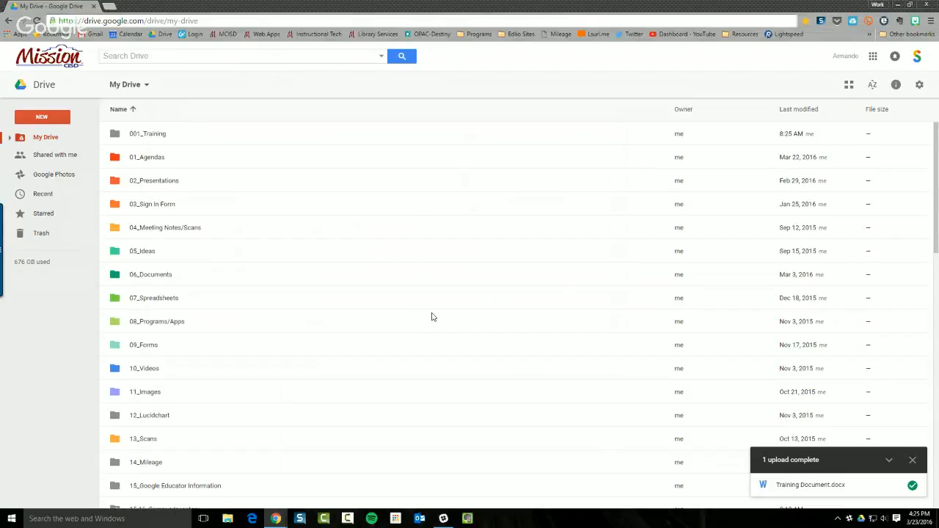
Preview Training Document.docx to see its three welcome lines, then close the preview
scroll(432, 317, down, 1)
scroll(431, 317, down, 10)
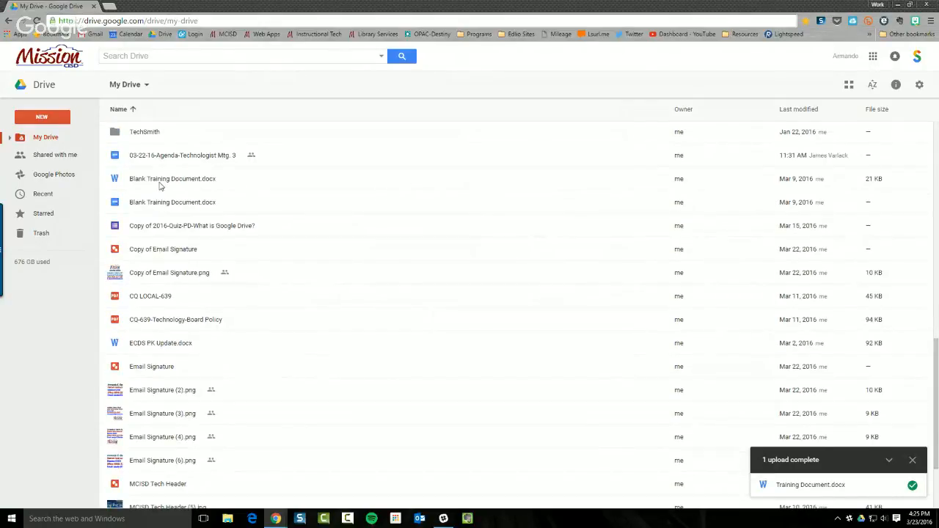
scroll(242, 279, down, 2)
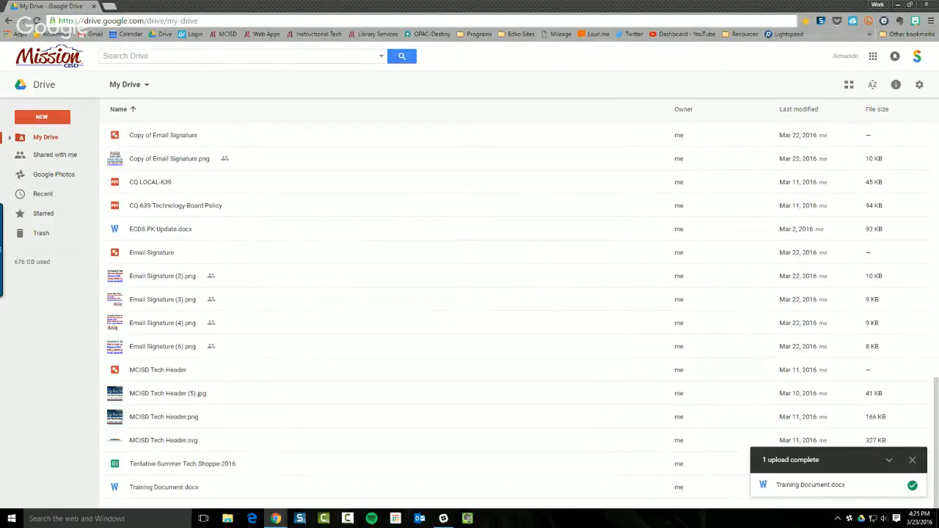
click(918, 465)
scroll(545, 467, down, 10)
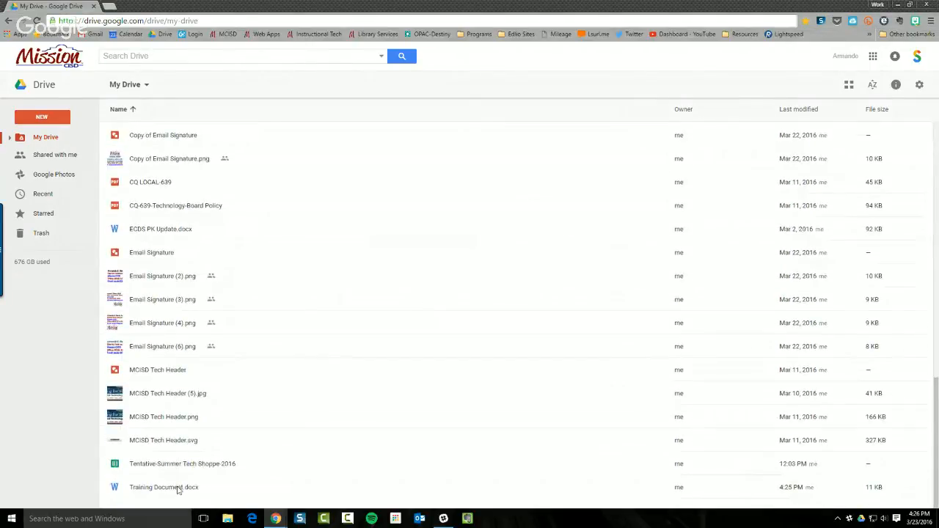
click(177, 486)
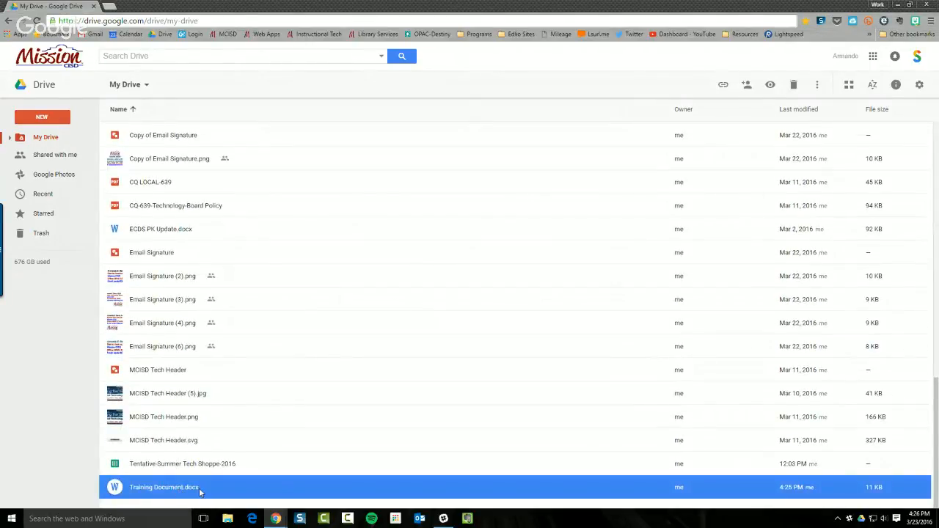
right_click(200, 491)
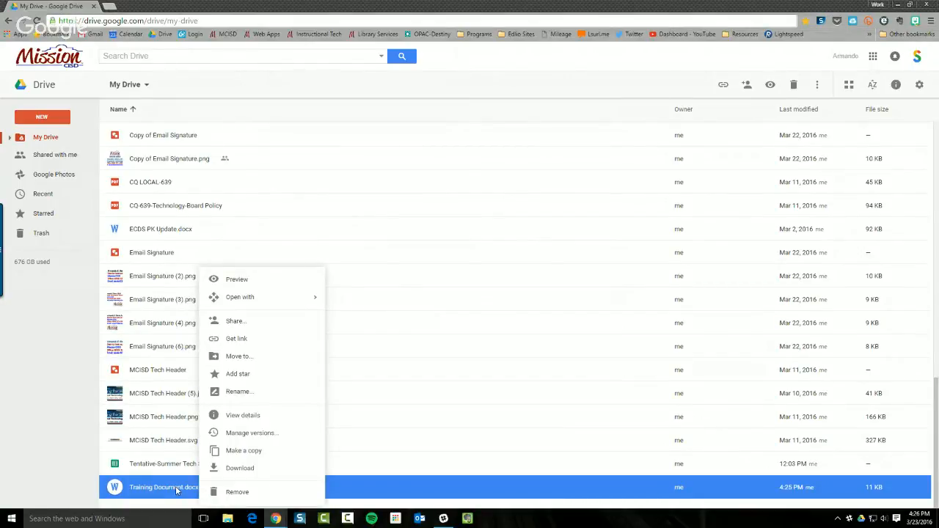
mouse_move(317, 303)
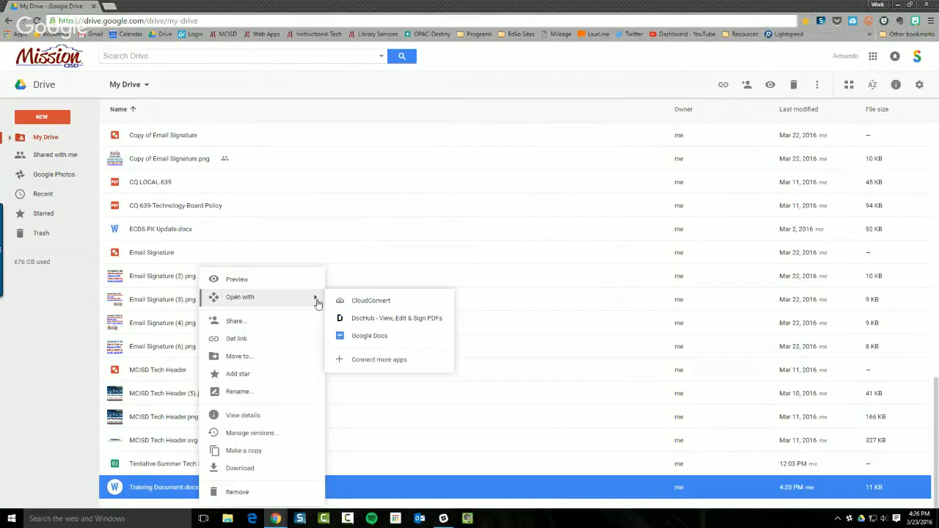
click(254, 281)
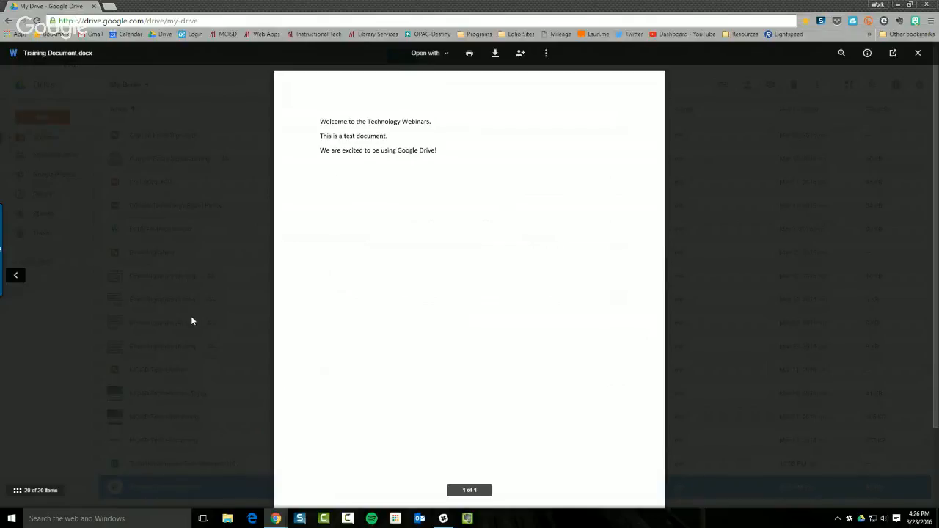
click(190, 320)
Open Training Document.docx with Google Docs in a new tab, then return to the My Drive tab
right_click(168, 493)
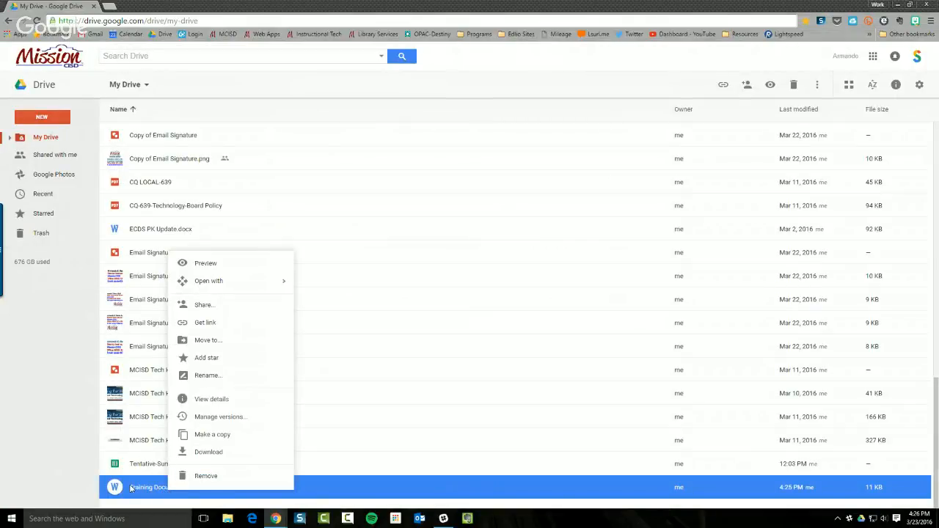
mouse_move(270, 290)
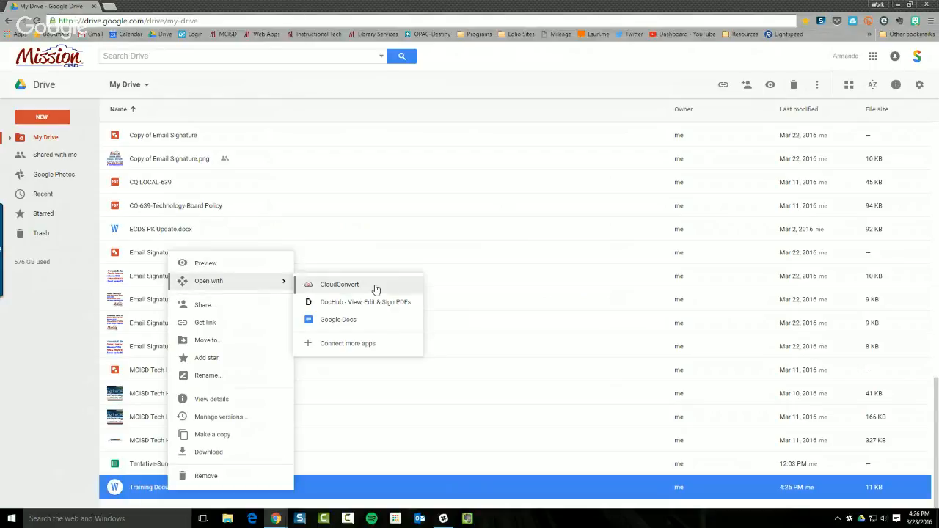
click(341, 319)
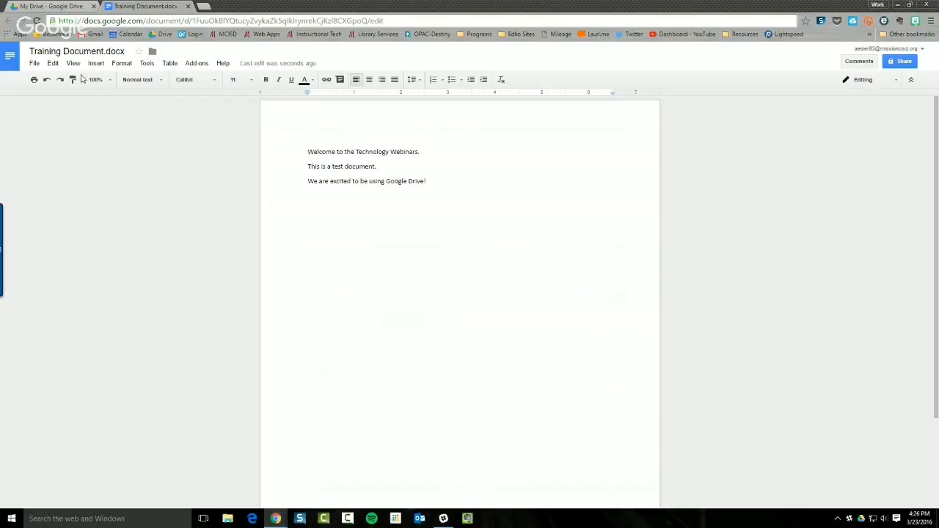
click(68, 7)
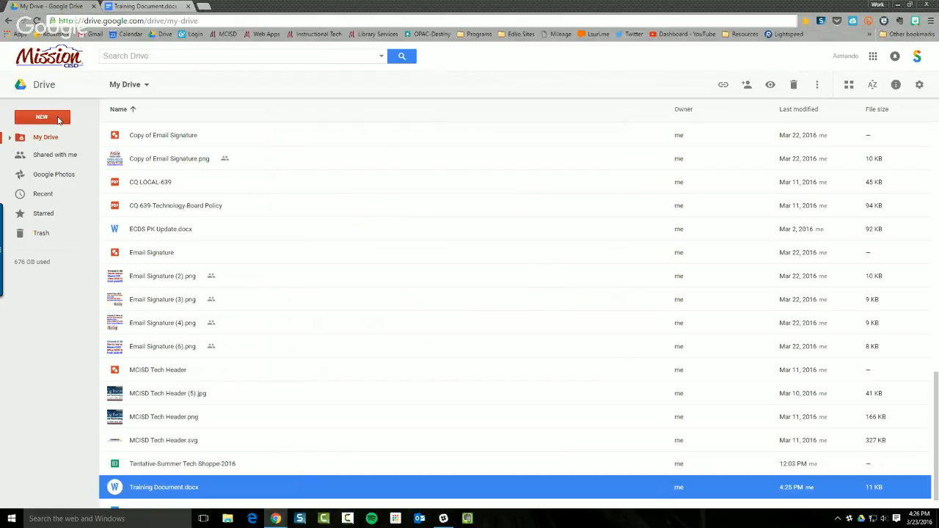
Create a new folder named '0001_Training Folder' in My Drive
click(58, 120)
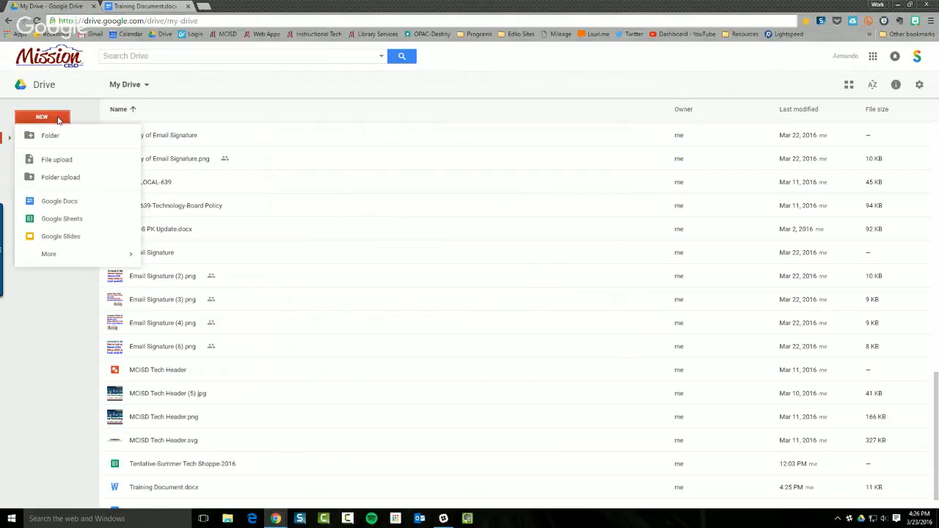
click(49, 135)
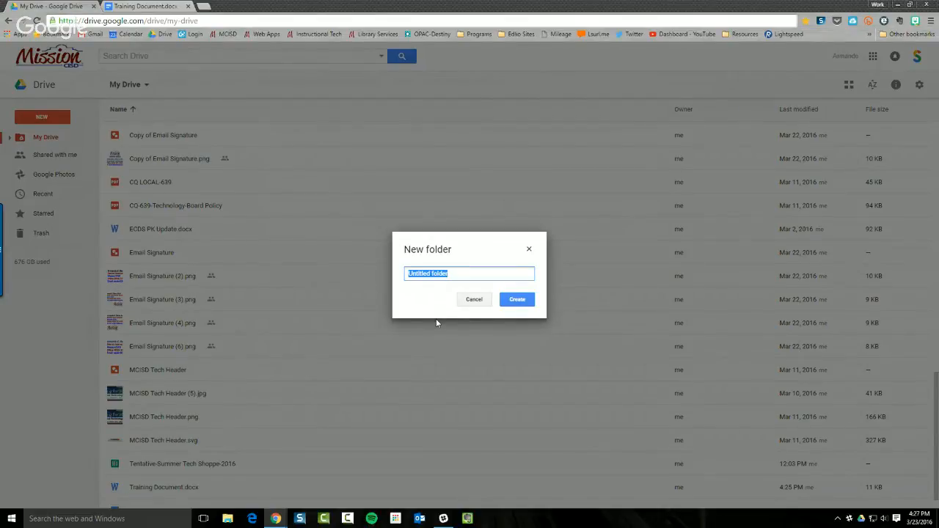
text(0001_Training Folder)
key(Return)
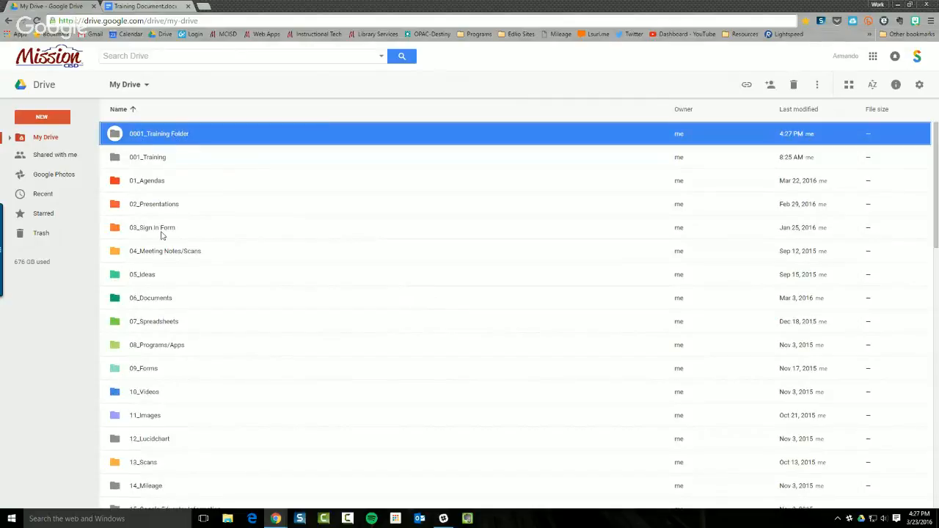
scroll(208, 356, down, 7)
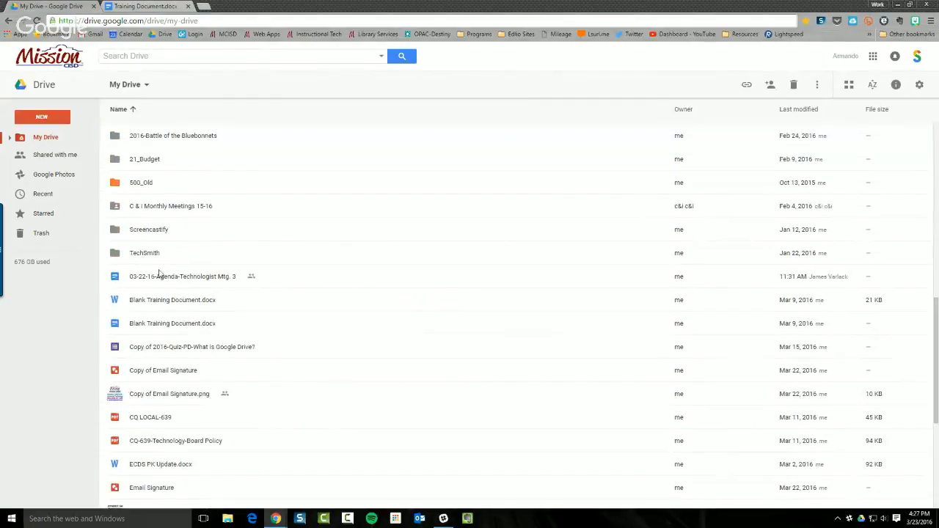
click(162, 282)
scroll(192, 351, down, 3)
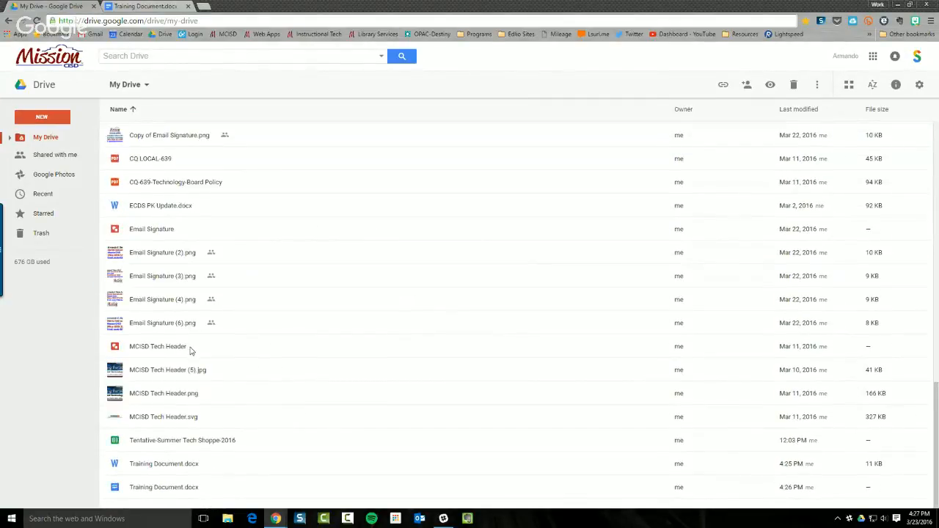
Select the loose files down to Training Document.docx and move them into 0001_Training Folder
shift+click(169, 487)
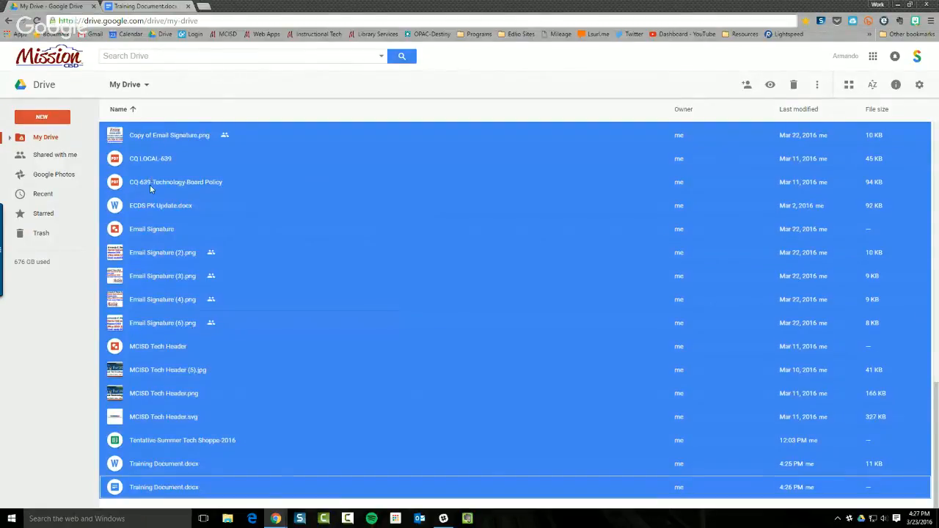
scroll(149, 184, up, 3)
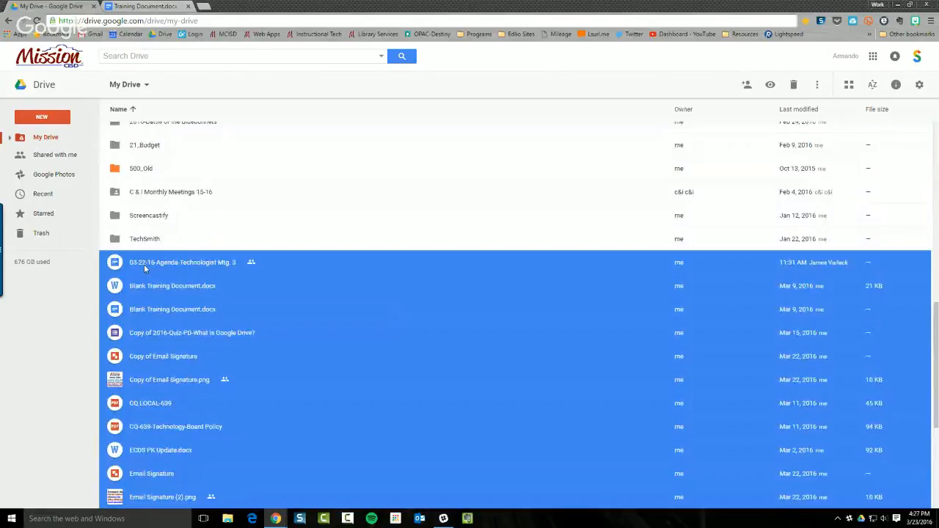
drag(144, 264, 209, 366)
right_click(209, 360)
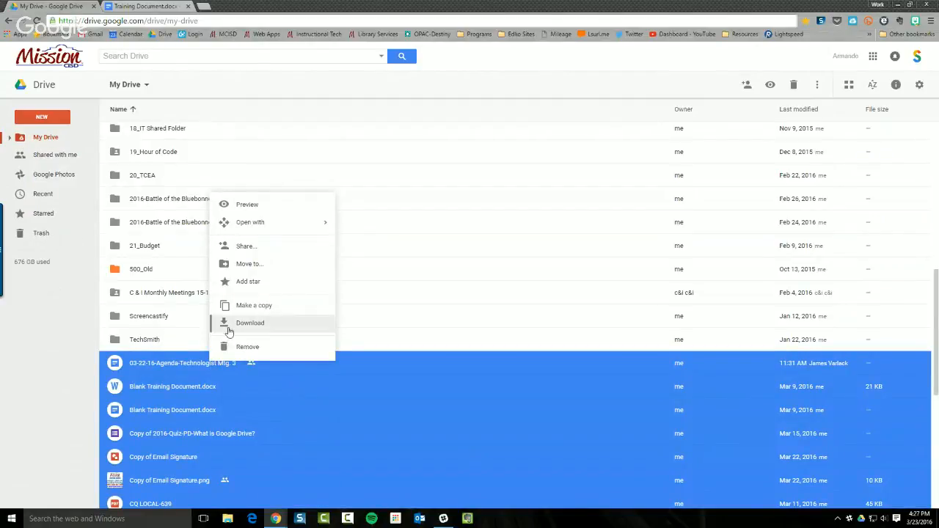
click(247, 265)
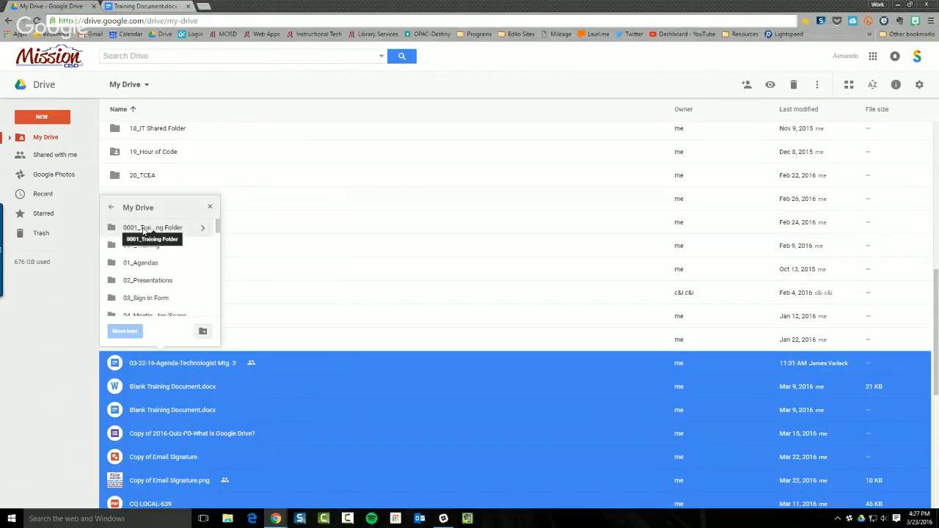
click(144, 231)
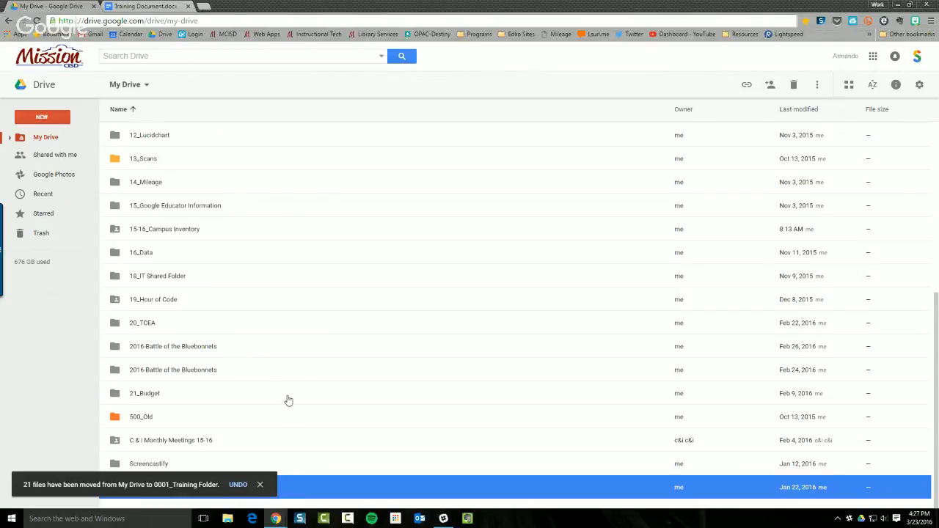
click(261, 486)
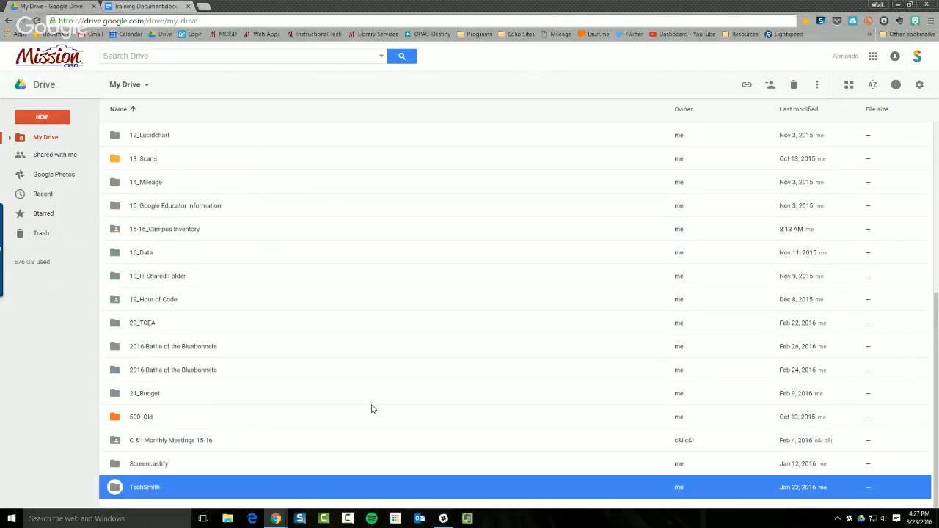
Open 0001_Training Folder to check the moved files, then go back to My Drive
scroll(367, 404, up, 4)
click(174, 132)
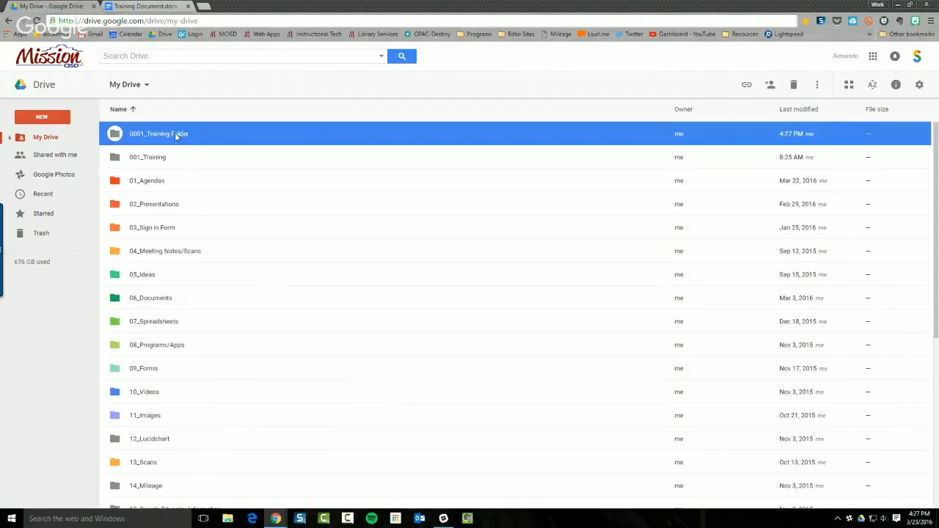
double_click(171, 133)
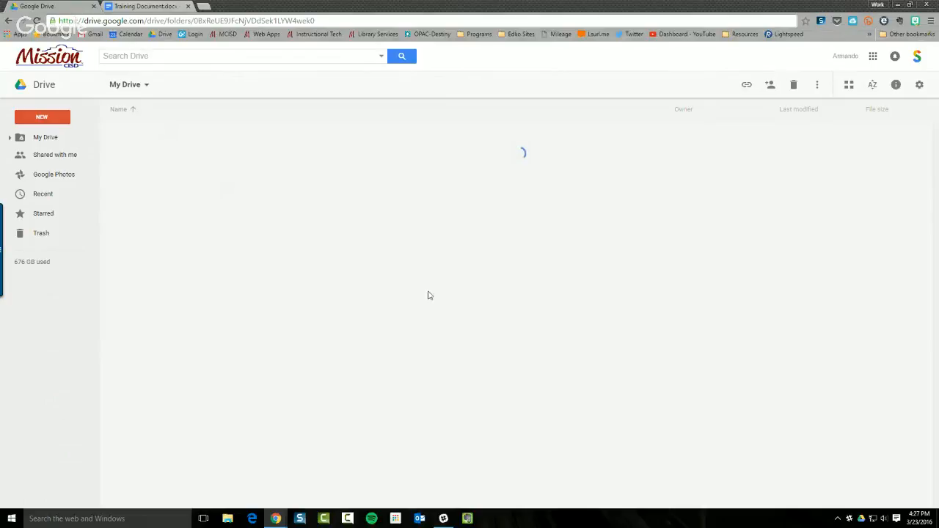
scroll(219, 348, down, 3)
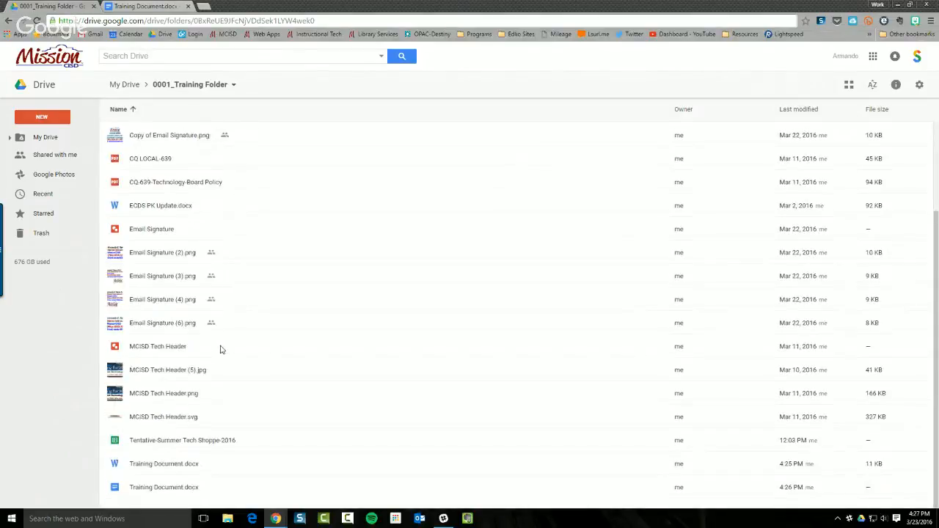
scroll(220, 349, up, 3)
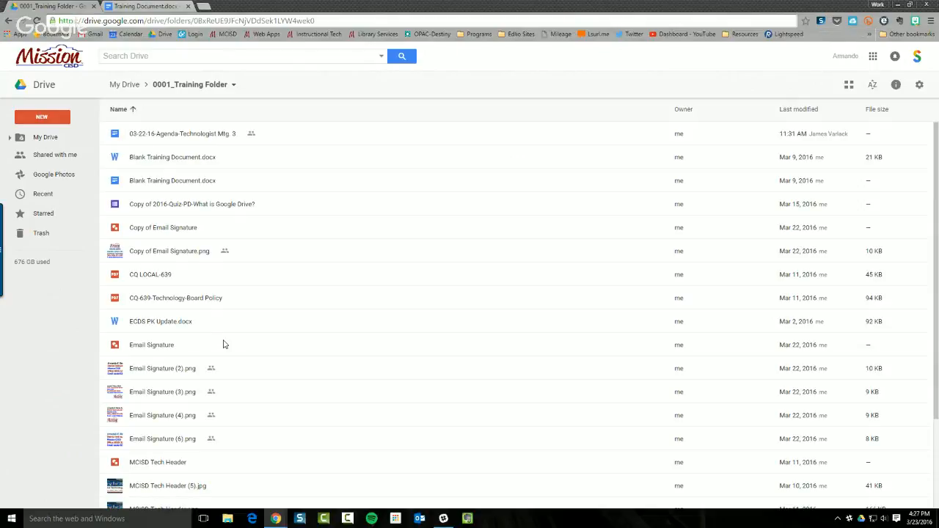
click(129, 85)
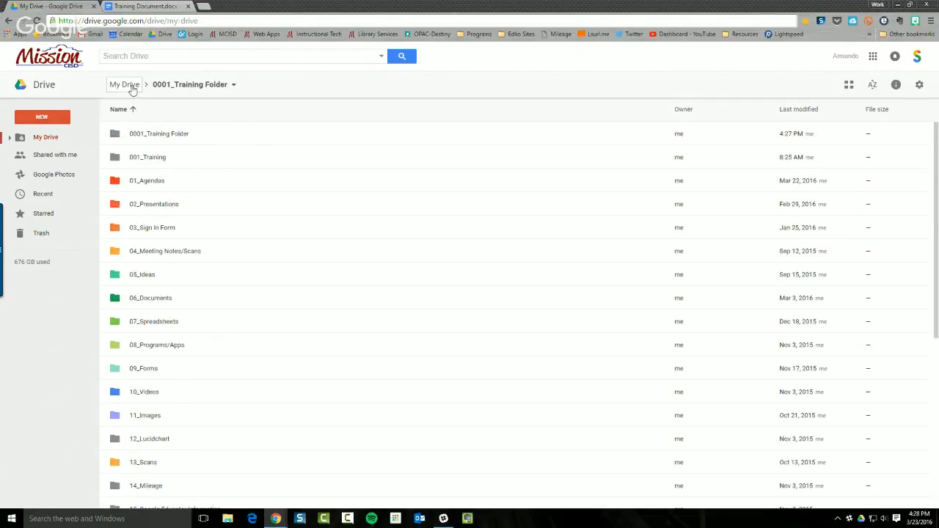
click(164, 139)
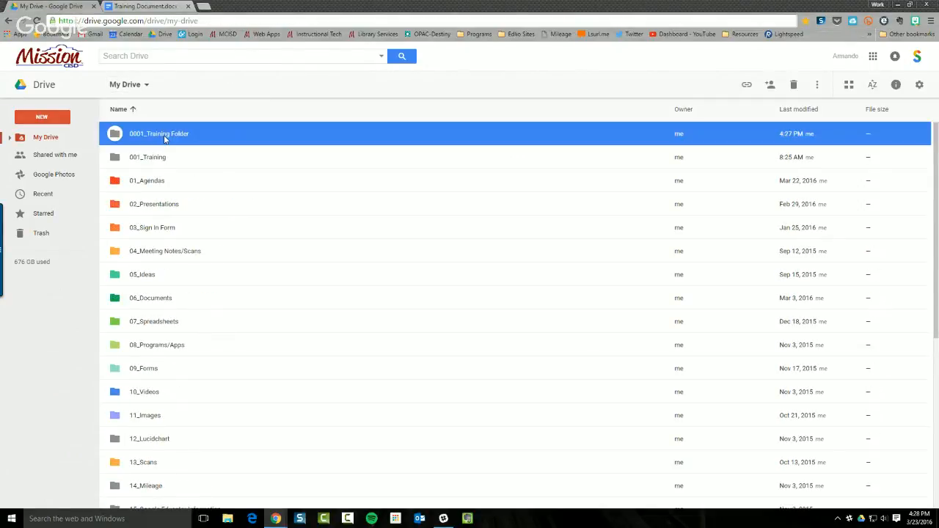
right_click(165, 138)
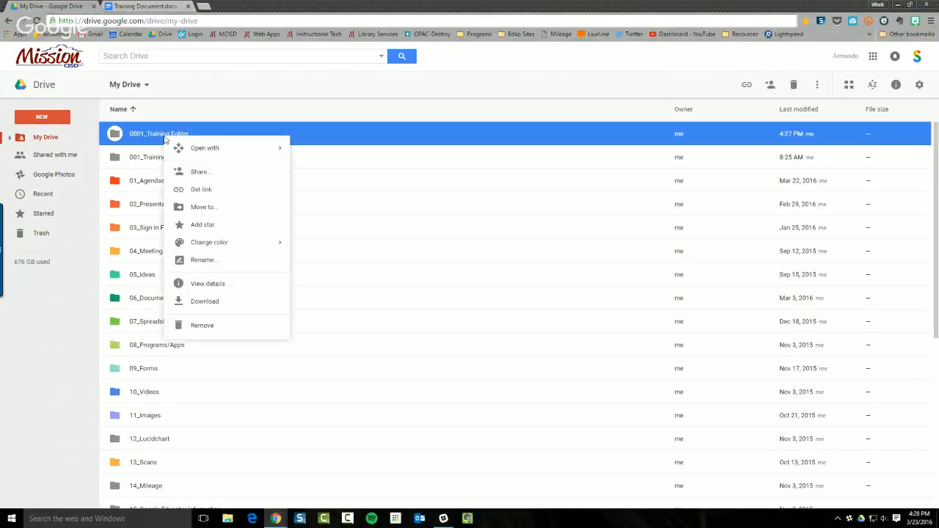
click(195, 174)
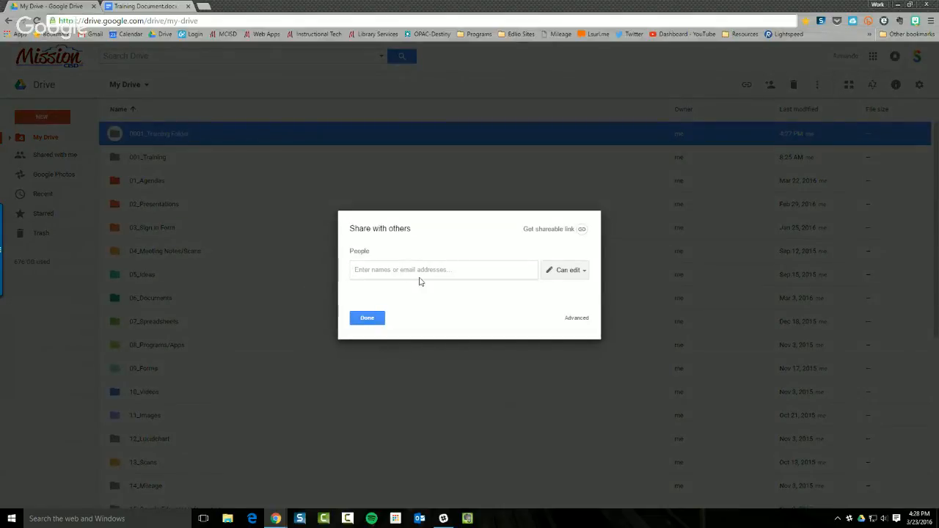
click(418, 276)
click(366, 321)
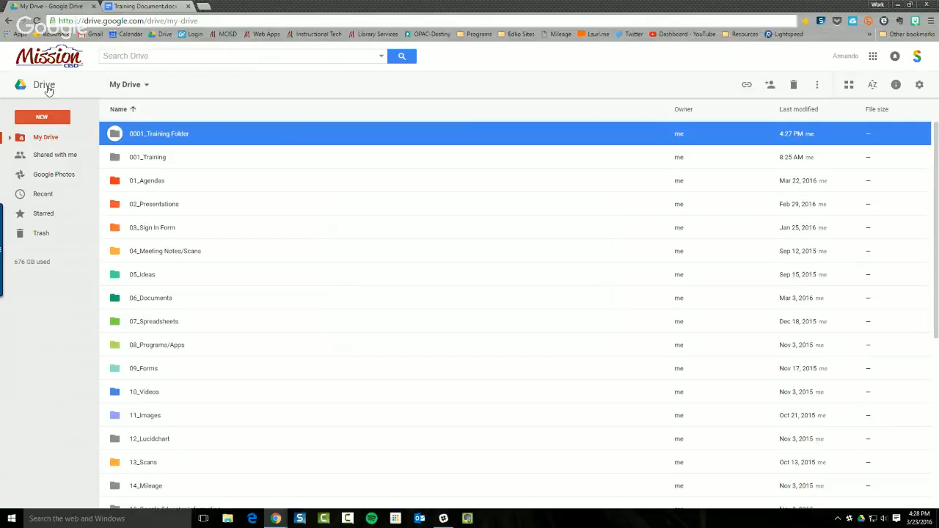
Open 0001_Training Folder, then switch to the Training Document.docx tab
double_click(147, 140)
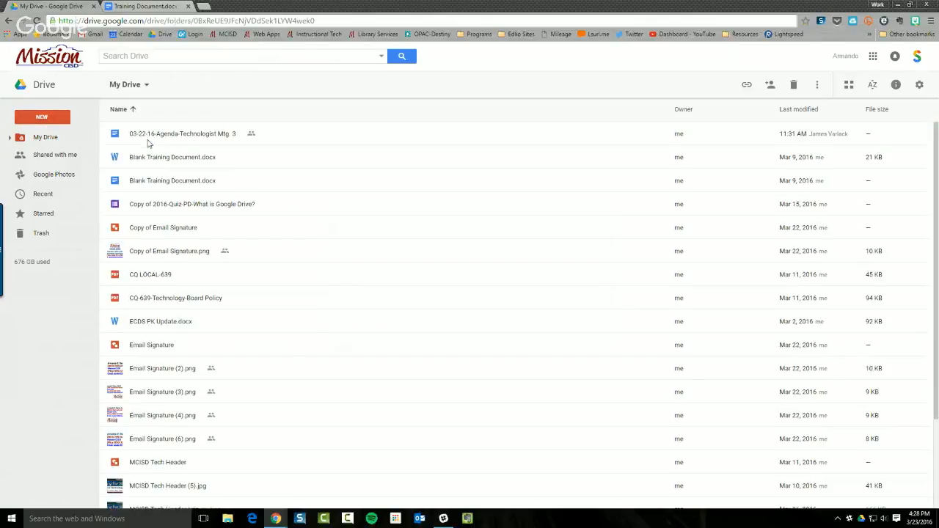
click(57, 117)
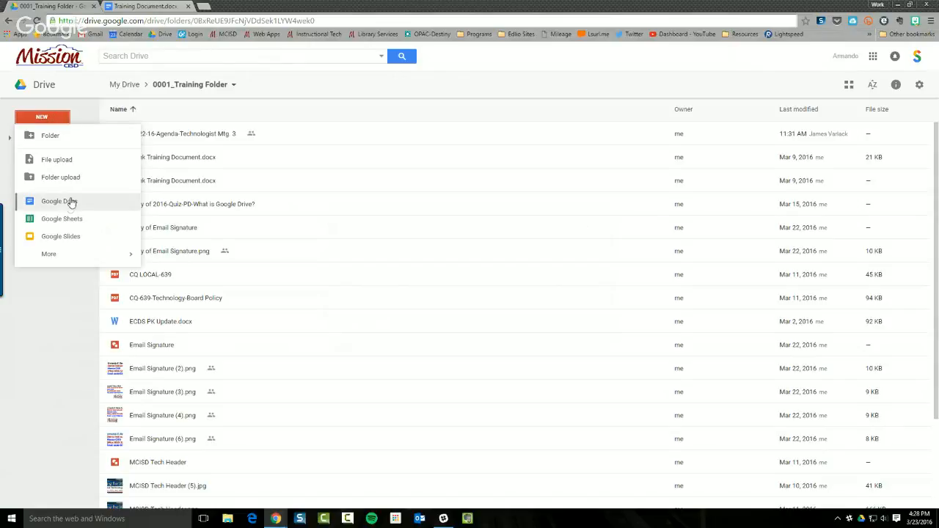
click(121, 7)
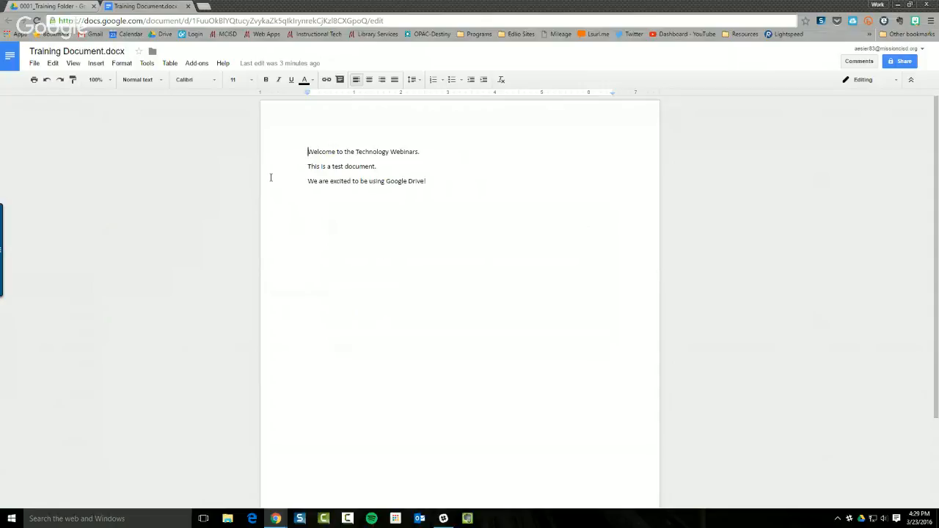
Zoom the document to 150%, then change the zoom to Fit
click(109, 85)
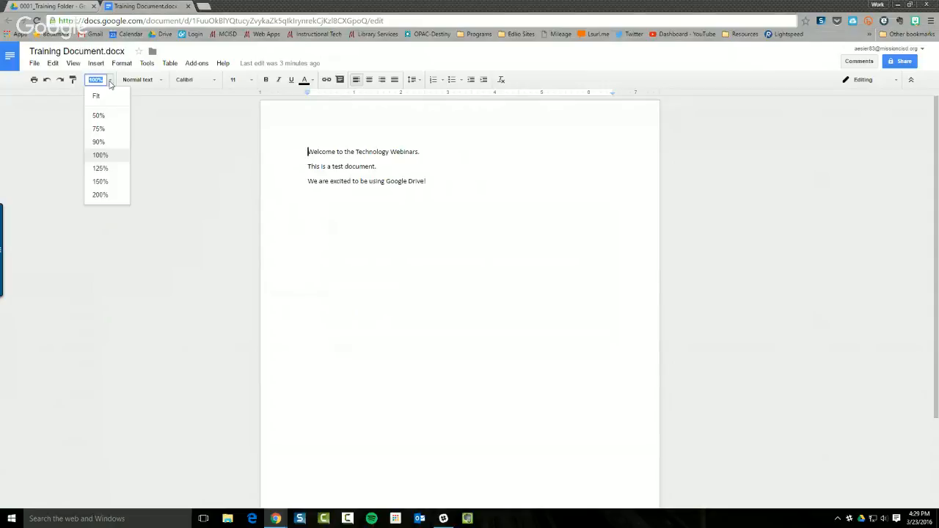
click(101, 181)
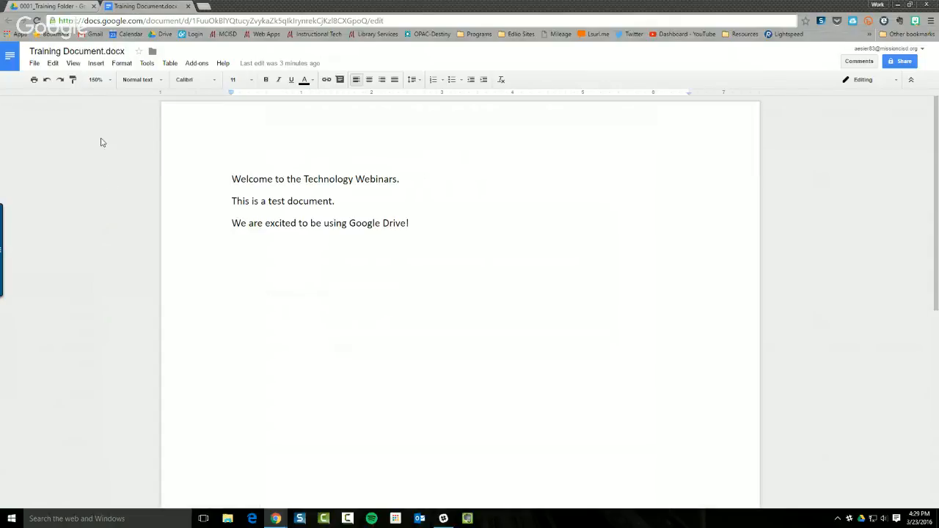
click(110, 83)
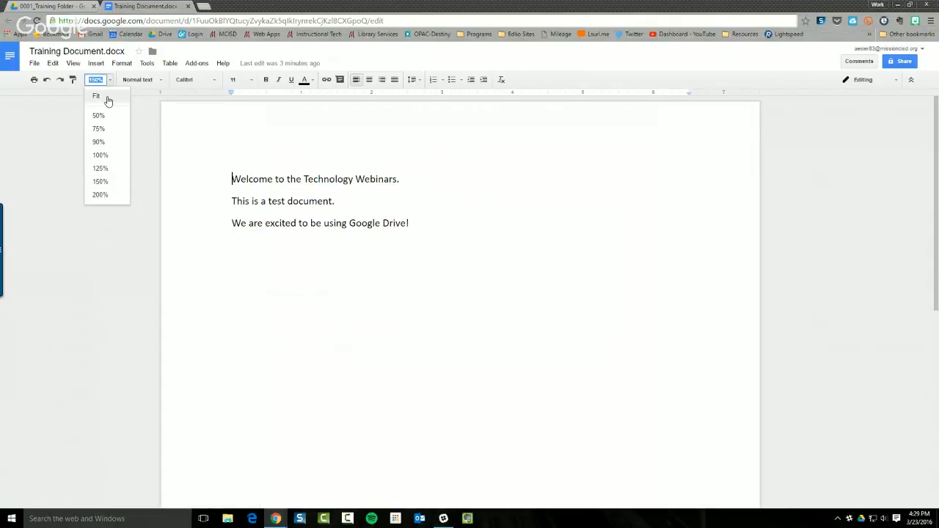
click(96, 96)
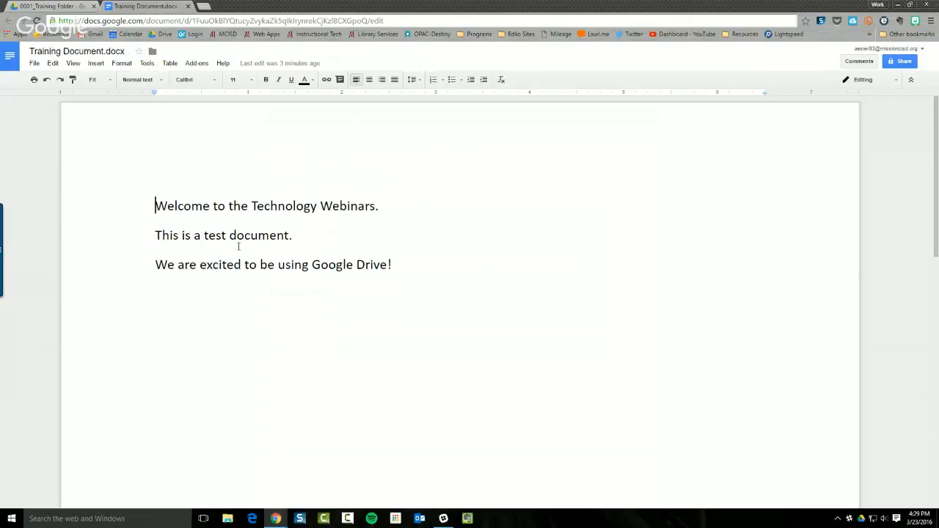
click(35, 63)
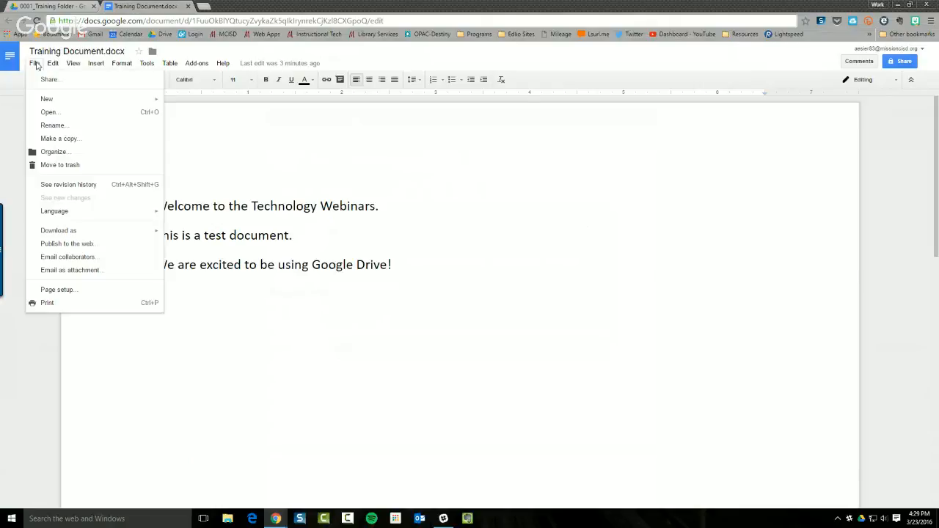
click(35, 65)
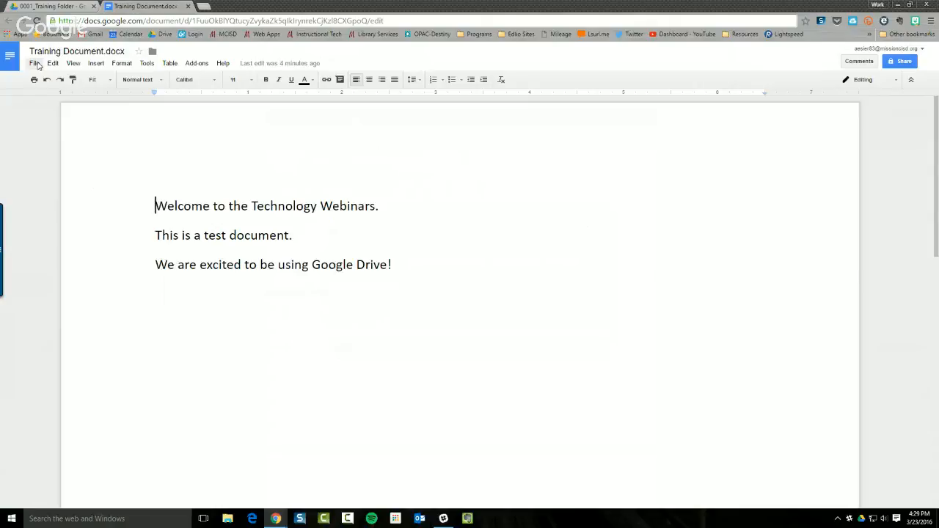
click(34, 64)
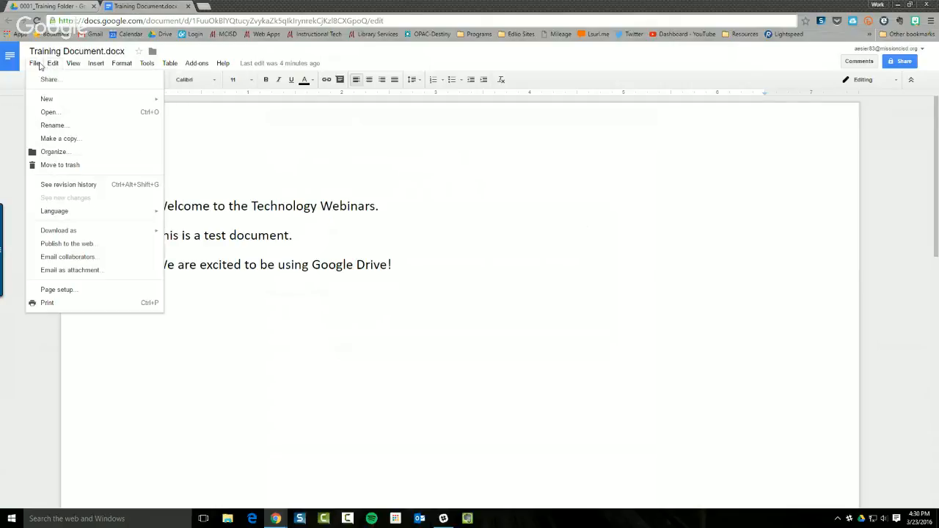
click(37, 64)
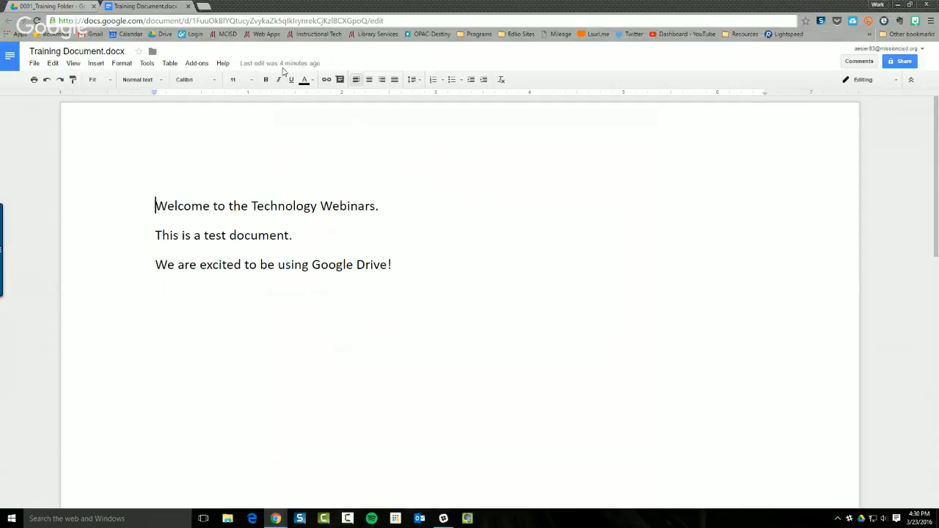
click(415, 266)
Add a fourth line reading 'Hello, how are you?', then open the File menu
key(Return)
text(Hello, how arey)
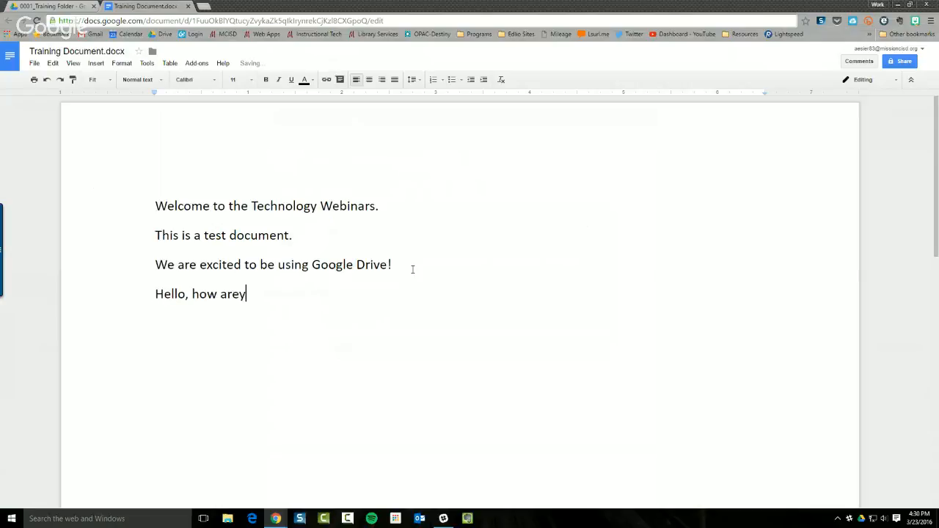
key(BackSpace)
text(you?)
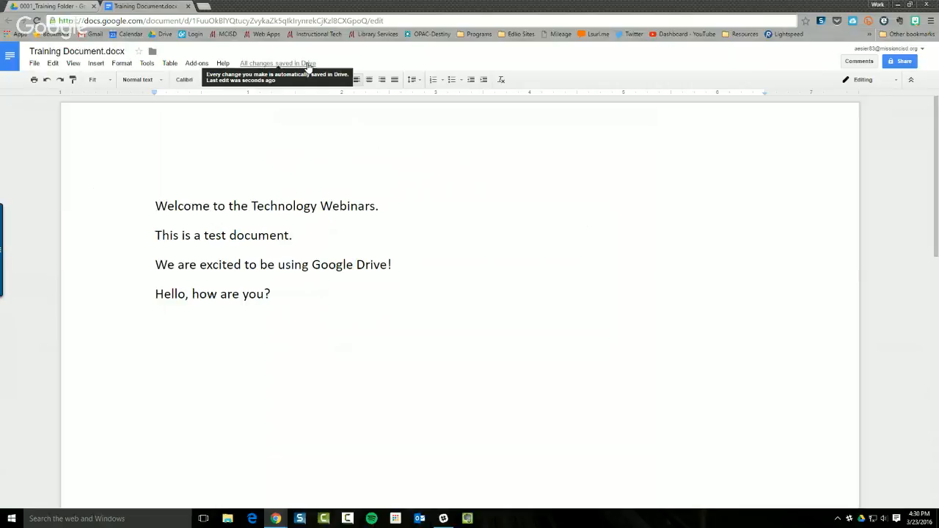
click(34, 65)
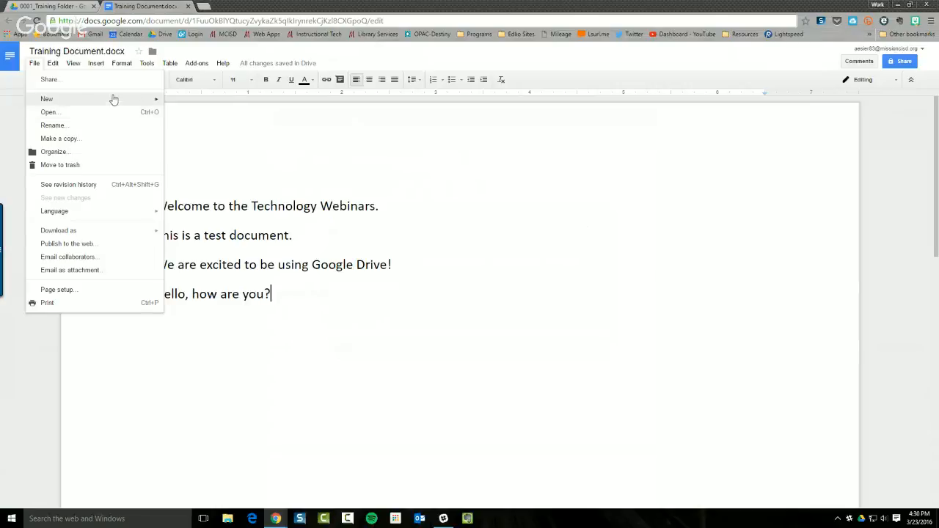
Close the File menu, place the cursor after the last line, then choose File > Share
mouse_move(114, 98)
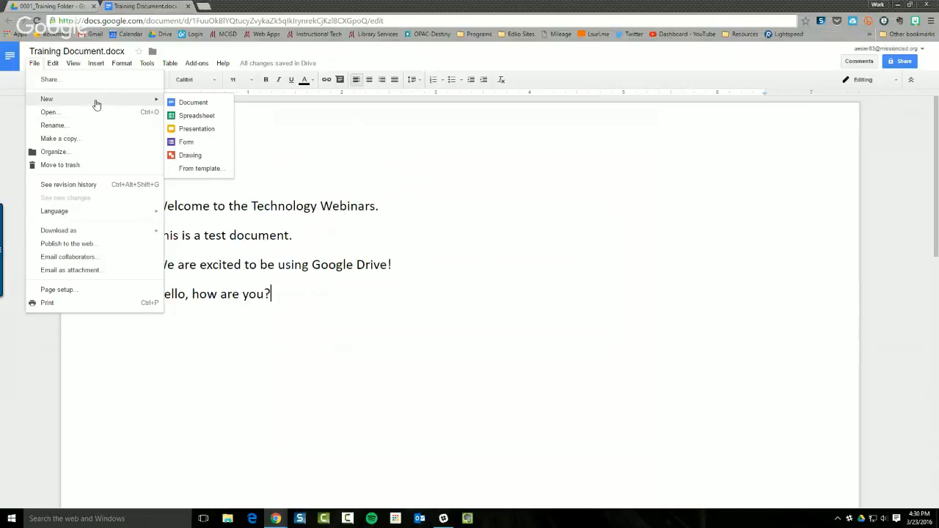
click(287, 210)
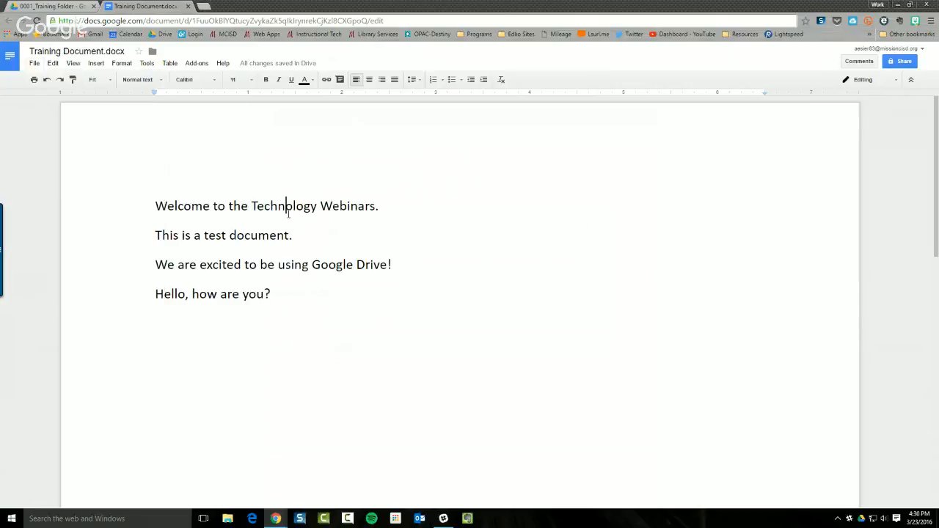
click(283, 289)
click(36, 66)
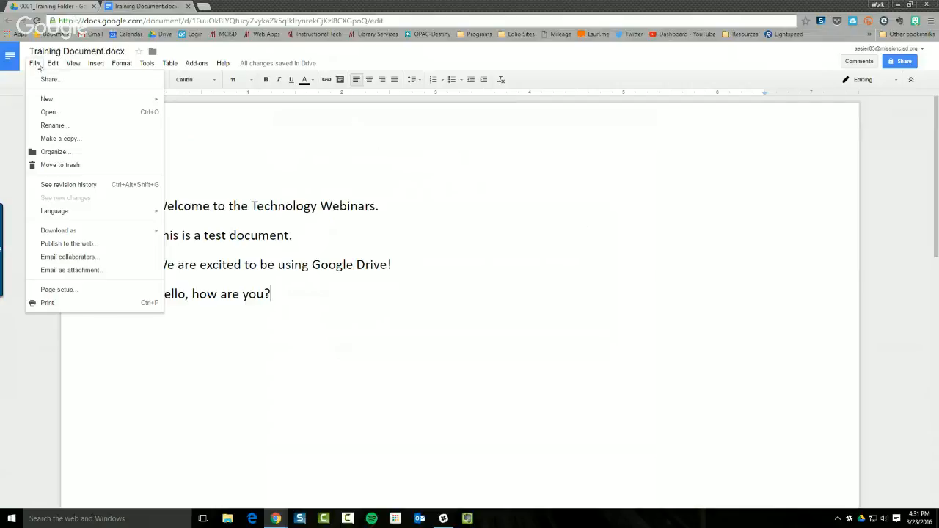
click(47, 80)
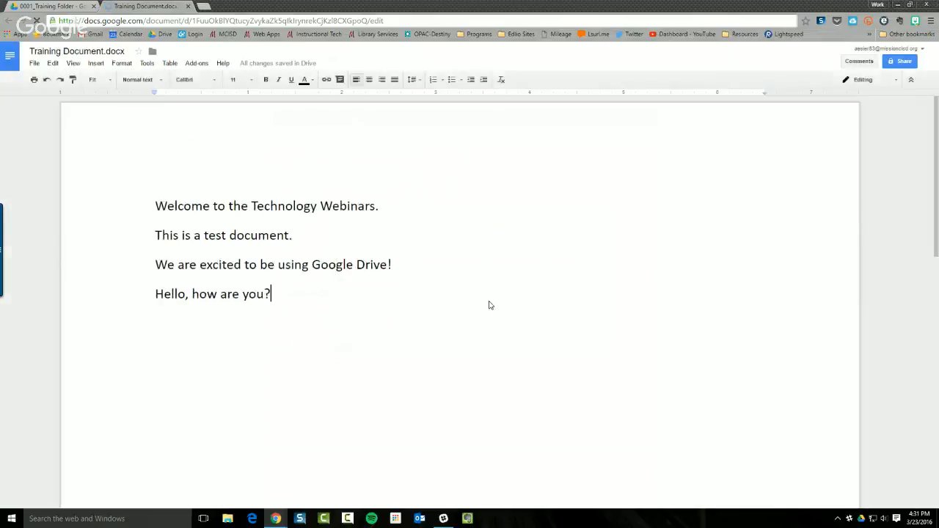
Add the district tech contact as a Can edit invitee, then open the advanced sharing settings
click(374, 316)
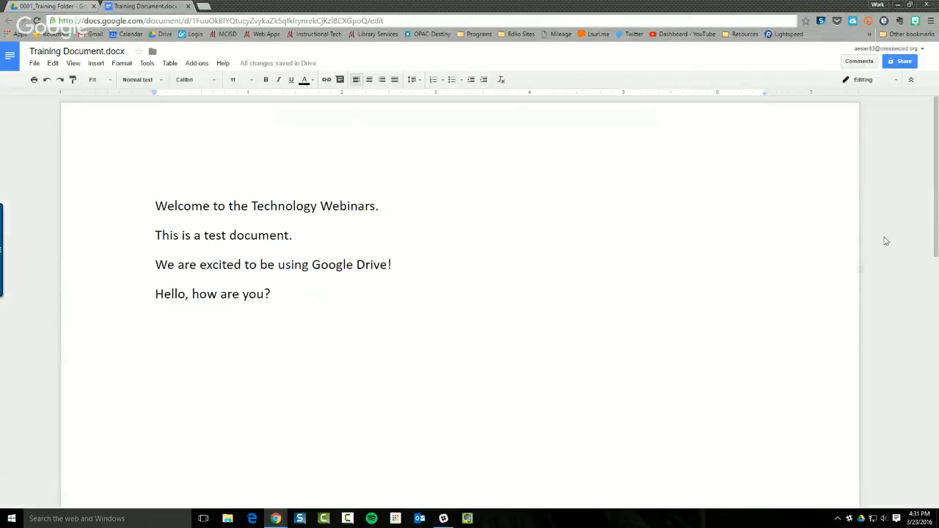
click(900, 63)
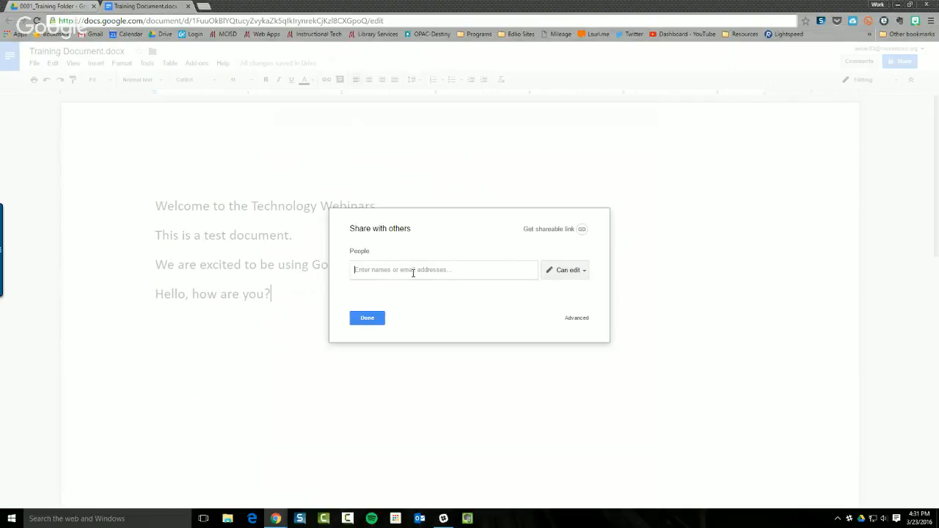
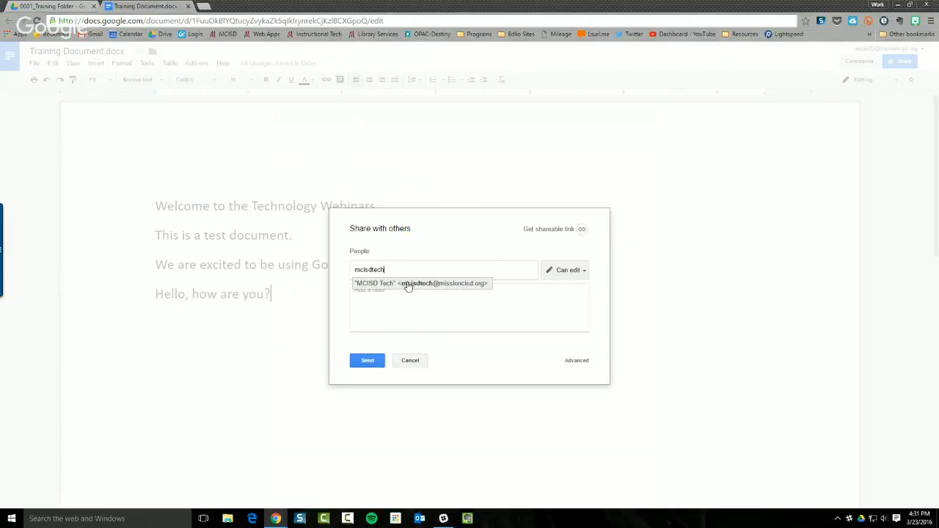
click(408, 286)
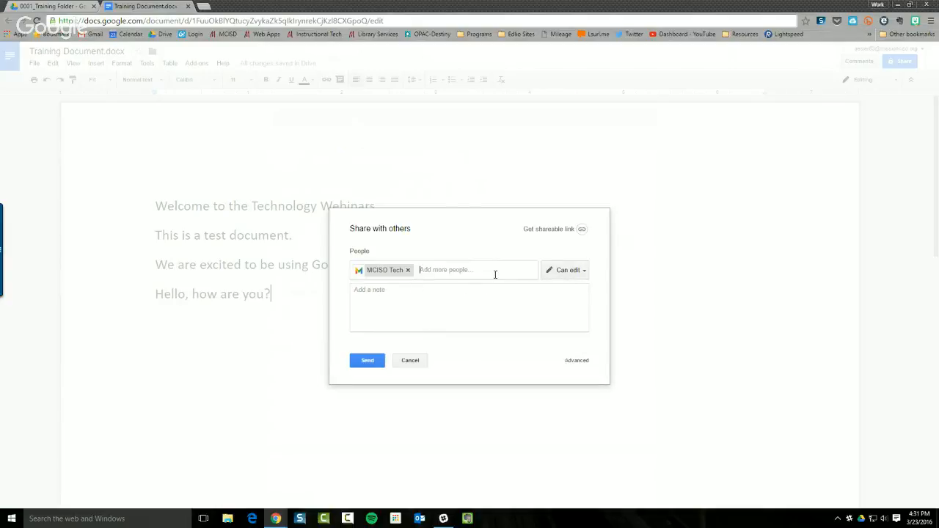
click(572, 272)
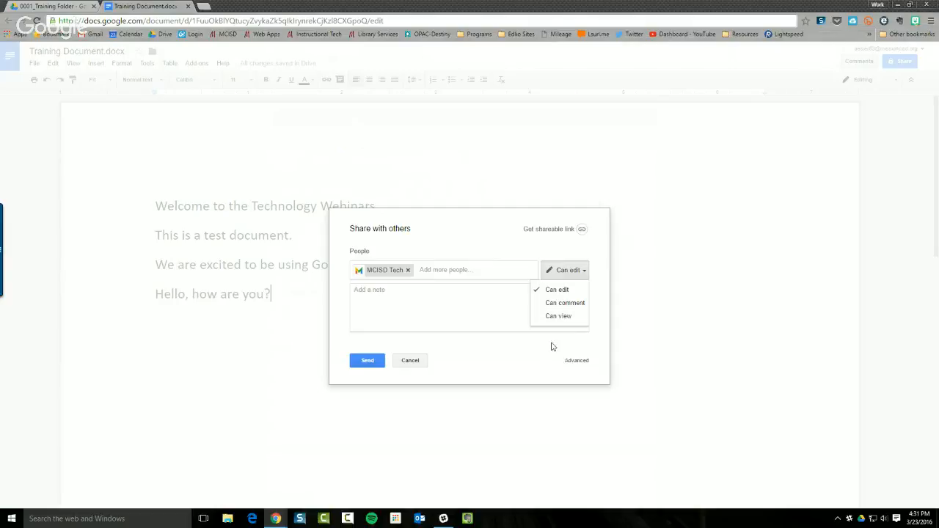
click(578, 362)
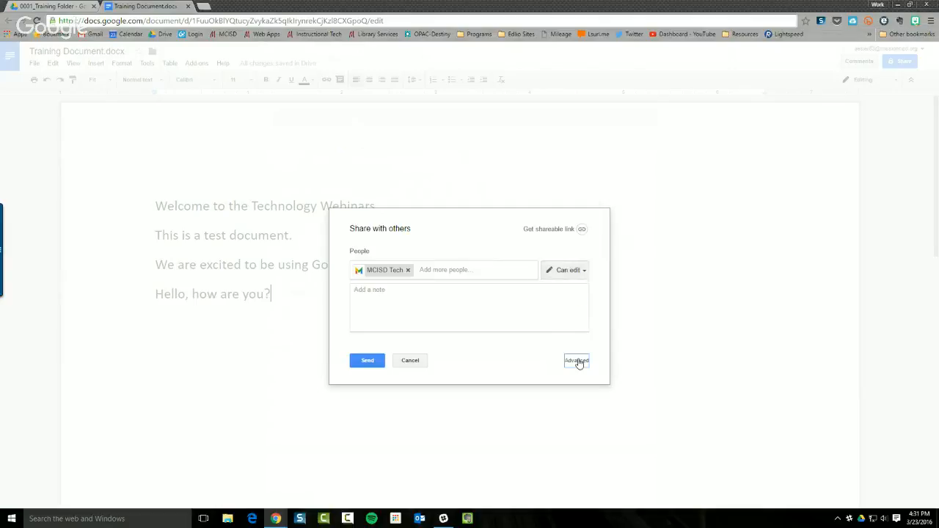
click(579, 363)
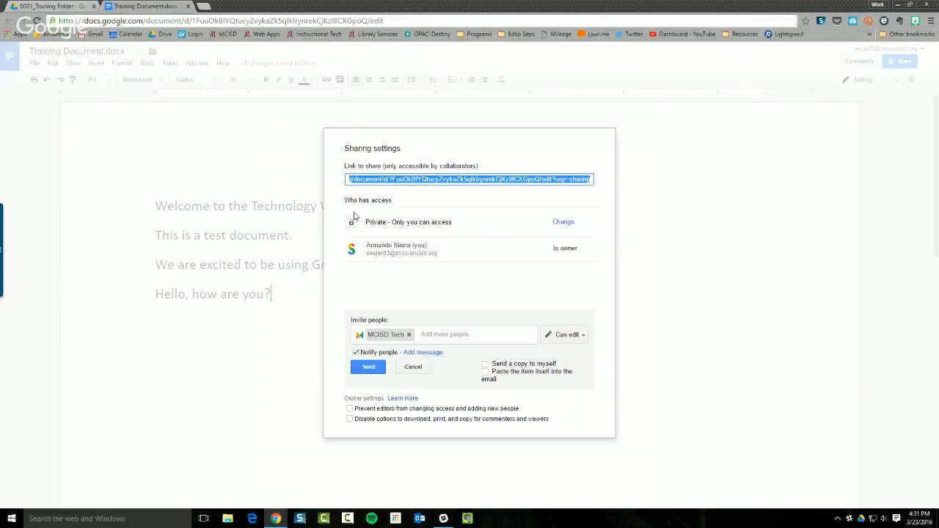
Keep link sharing off, discard the invitation message, cancel the invite, and close sharing settings
click(562, 223)
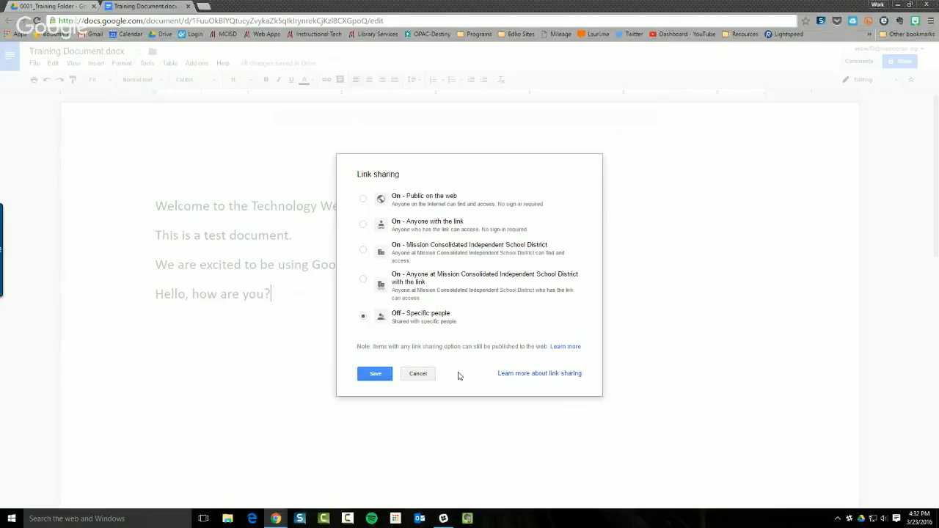
click(424, 373)
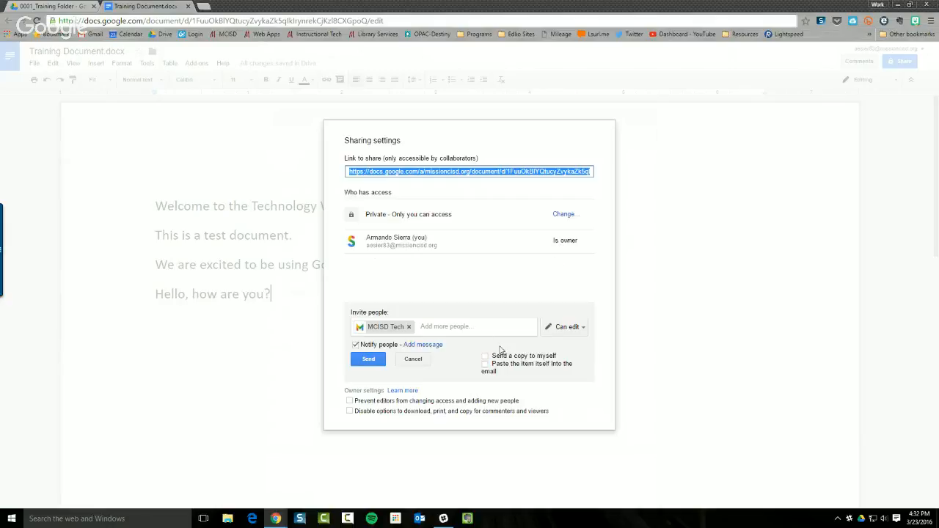
click(435, 345)
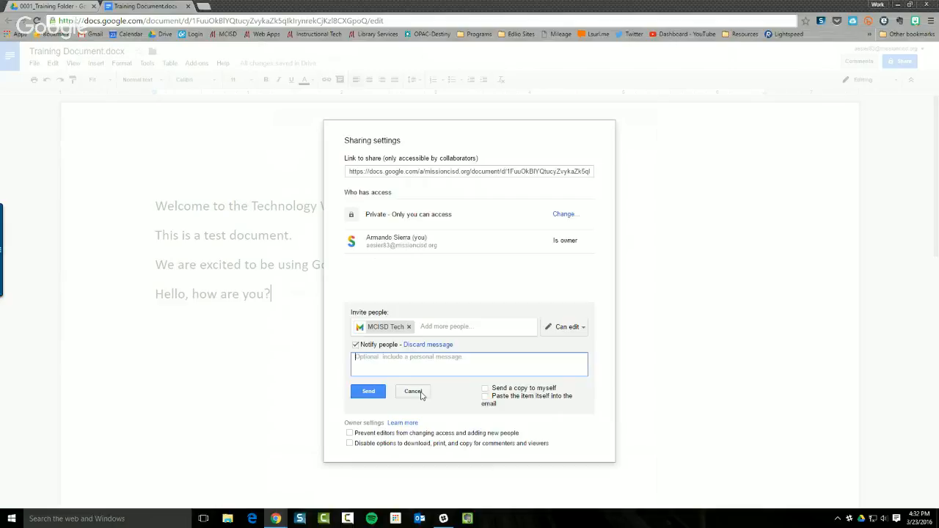
click(432, 344)
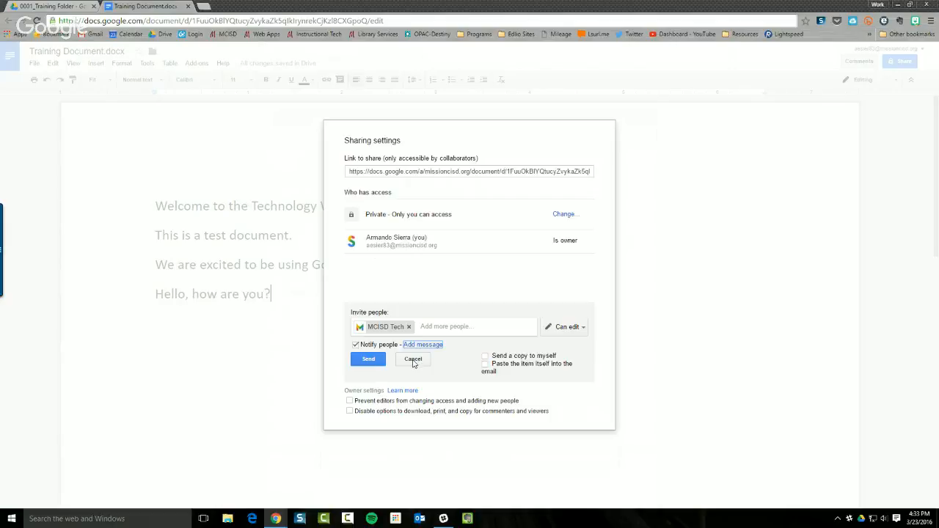
click(413, 361)
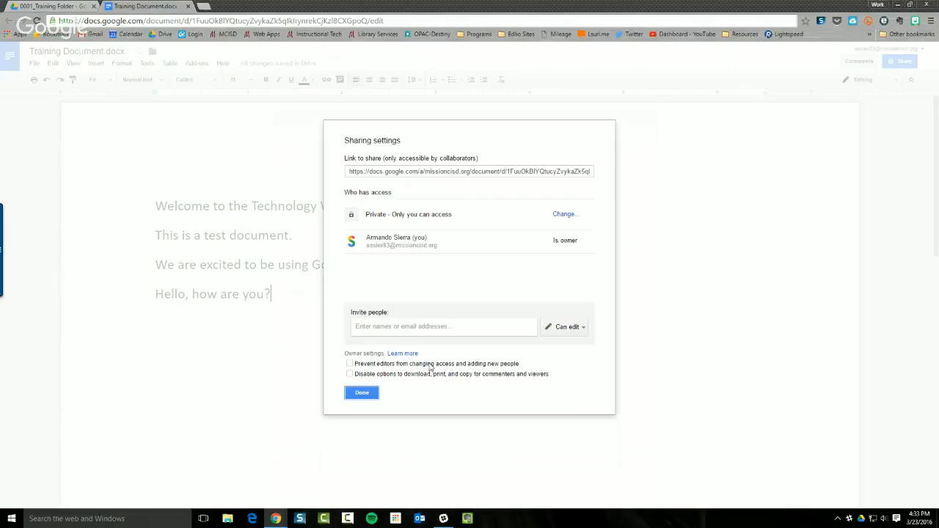
click(363, 393)
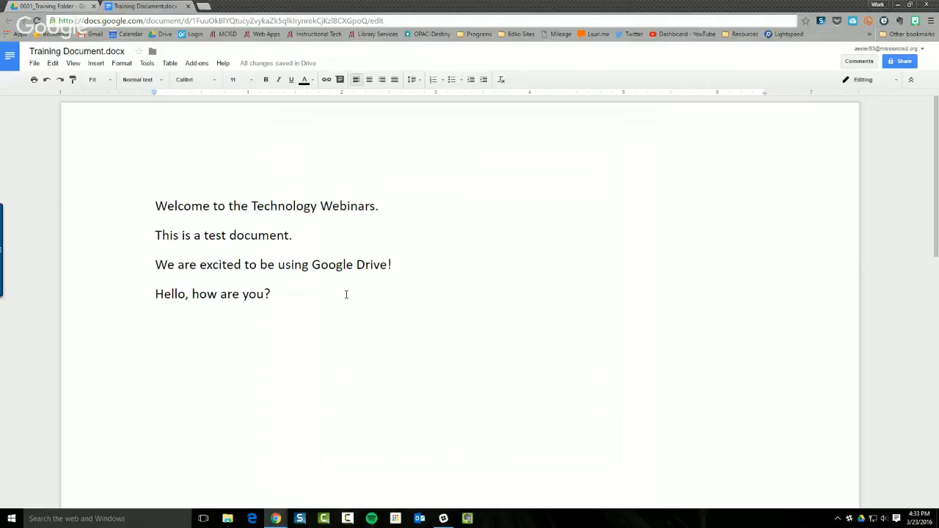
On a new line, insert an equation containing a division sign
key(Return)
click(97, 64)
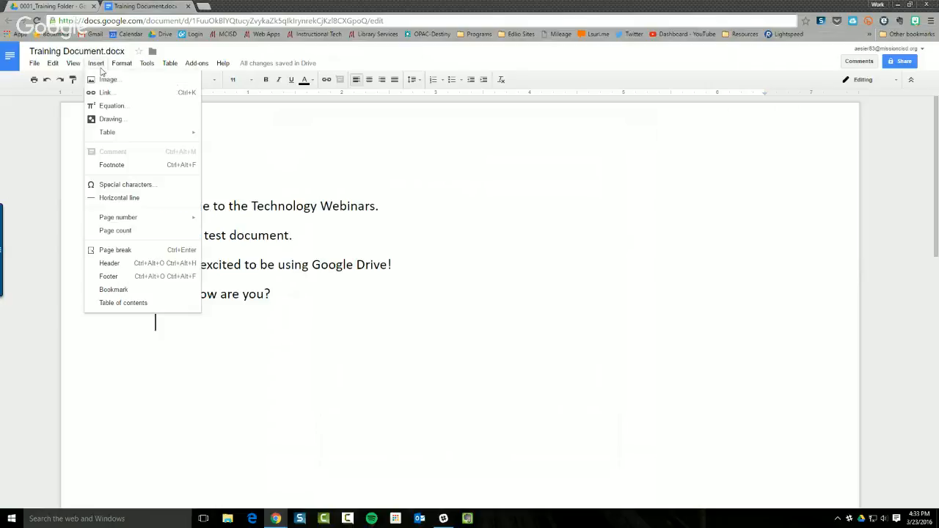
click(146, 107)
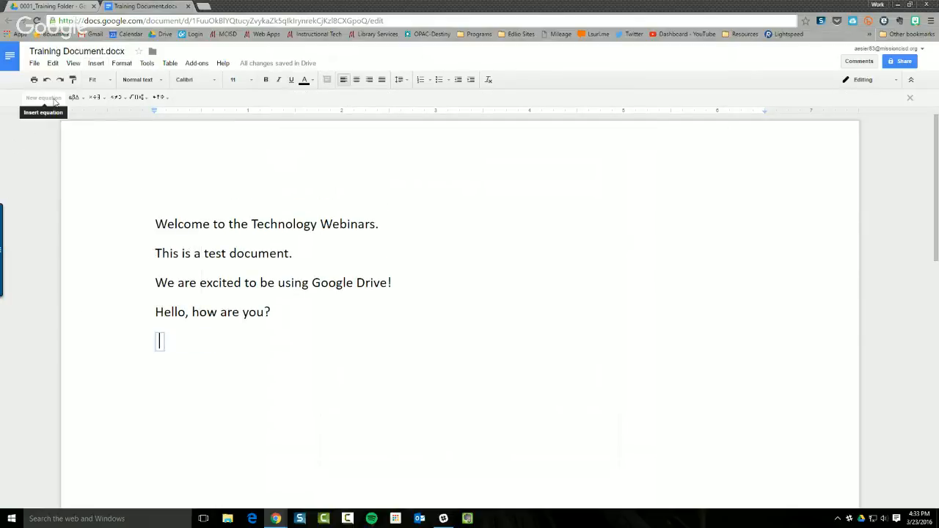
click(117, 97)
click(94, 98)
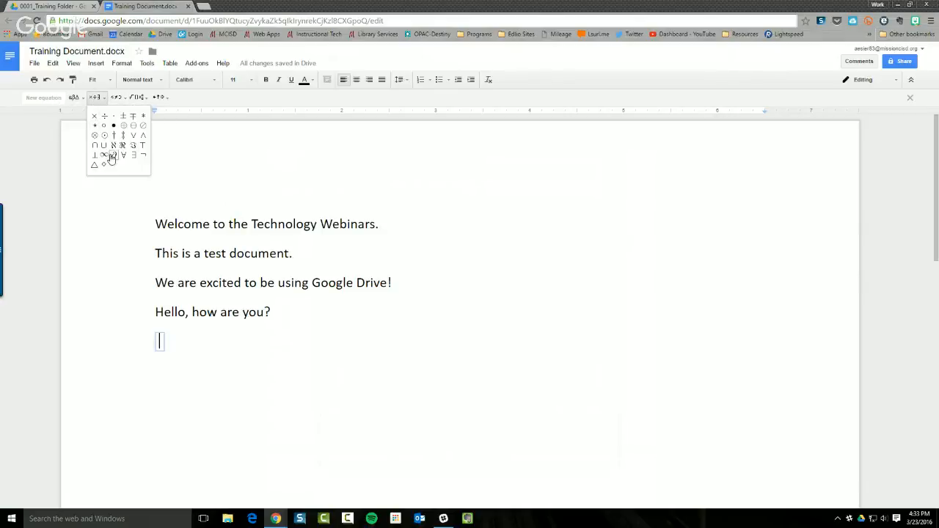
click(119, 97)
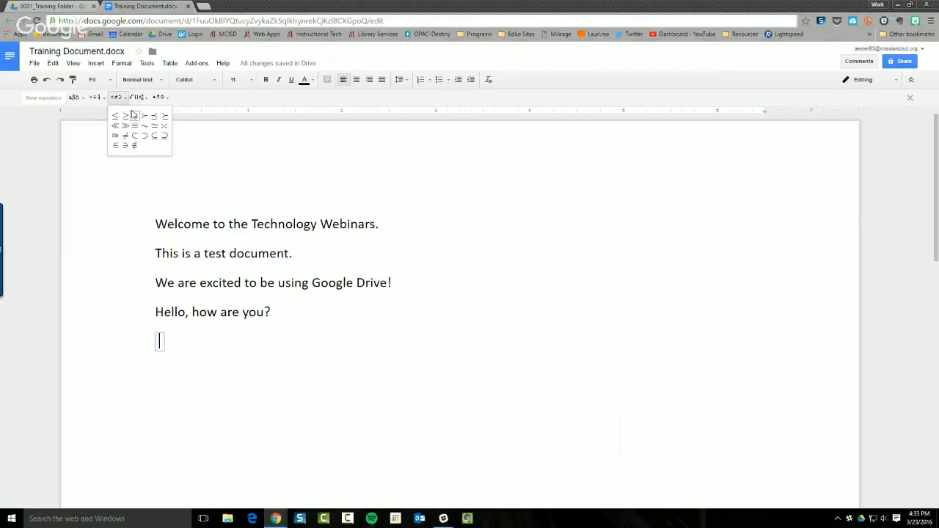
click(136, 97)
click(91, 101)
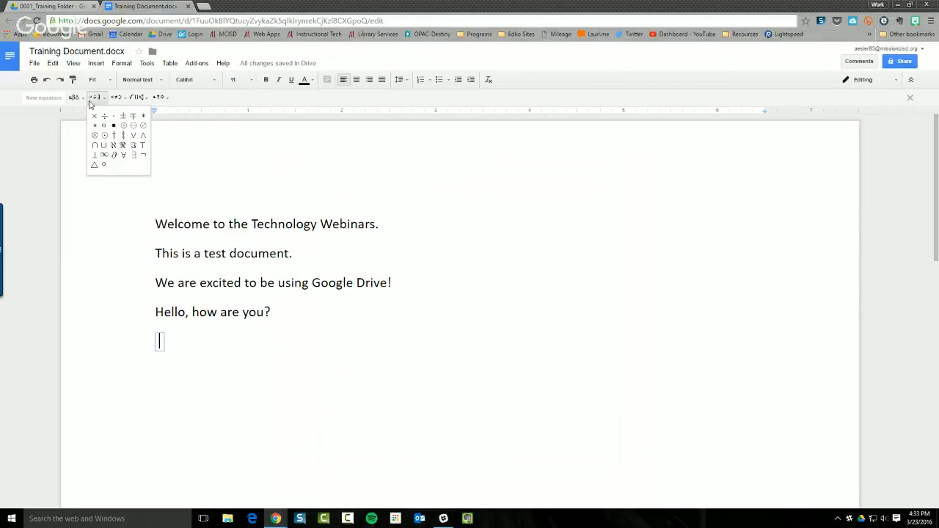
click(103, 118)
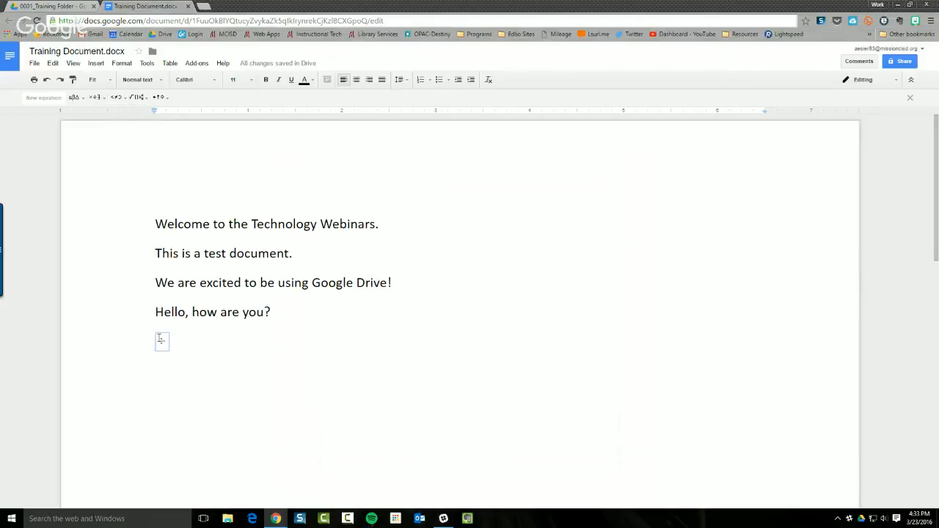
Complete the equation as 4 ÷ 2 = followed by a _____ blank
text(4)
click(182, 343)
text(2=)
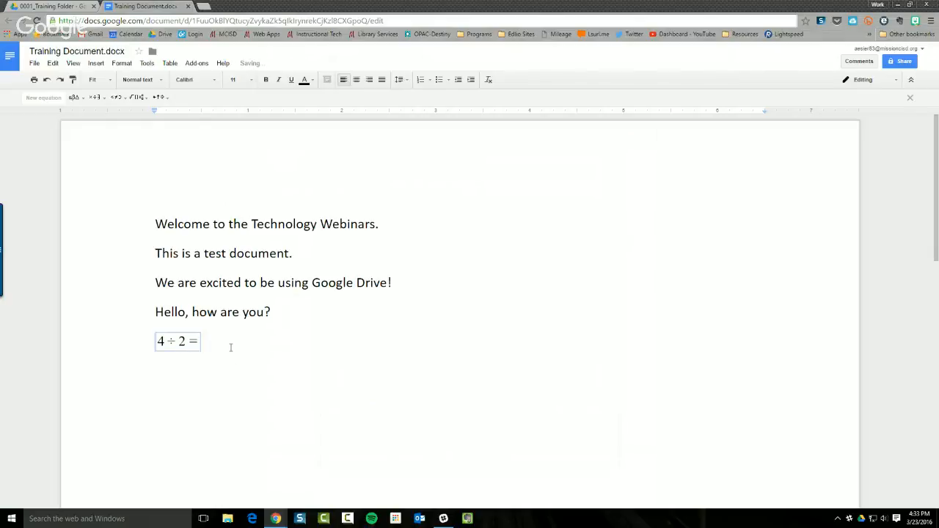
text(__)
key(BackSpace)
key(BackSpace)
text(=)
key(Right)
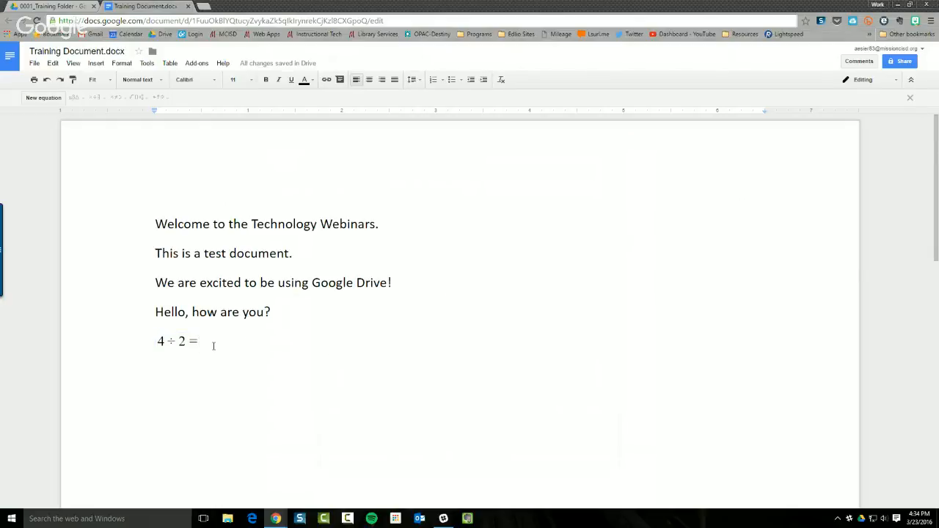
text(_____)
Delete the 4 ÷ 2 = _____ line and hide the equation toolbar
drag(249, 343, 122, 339)
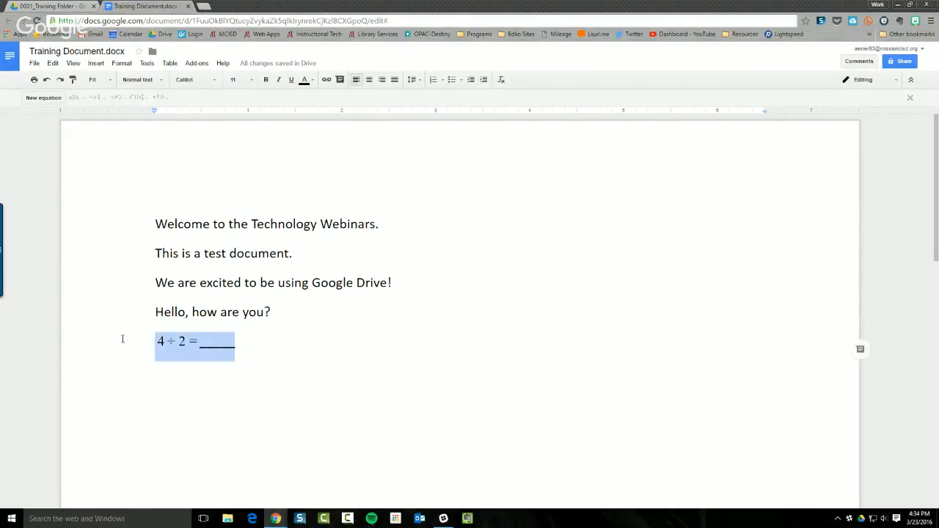
key(BackSpace)
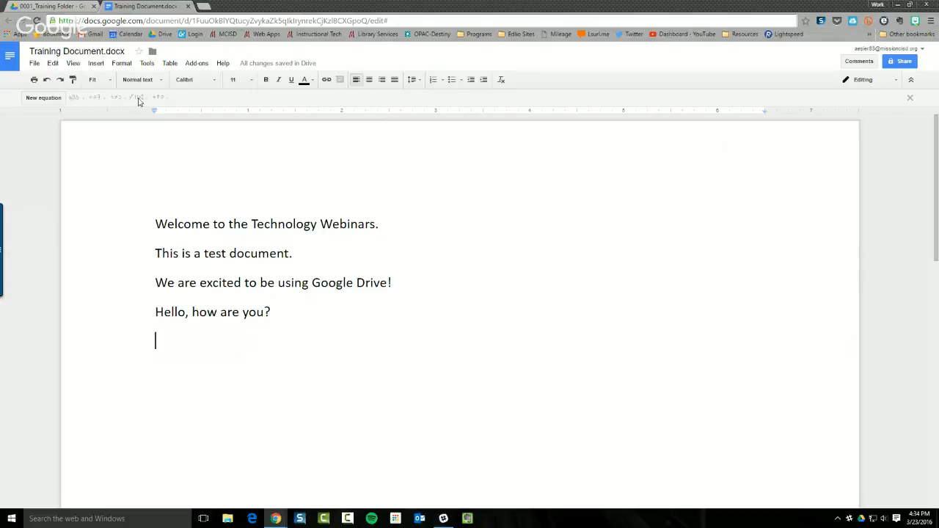
click(909, 100)
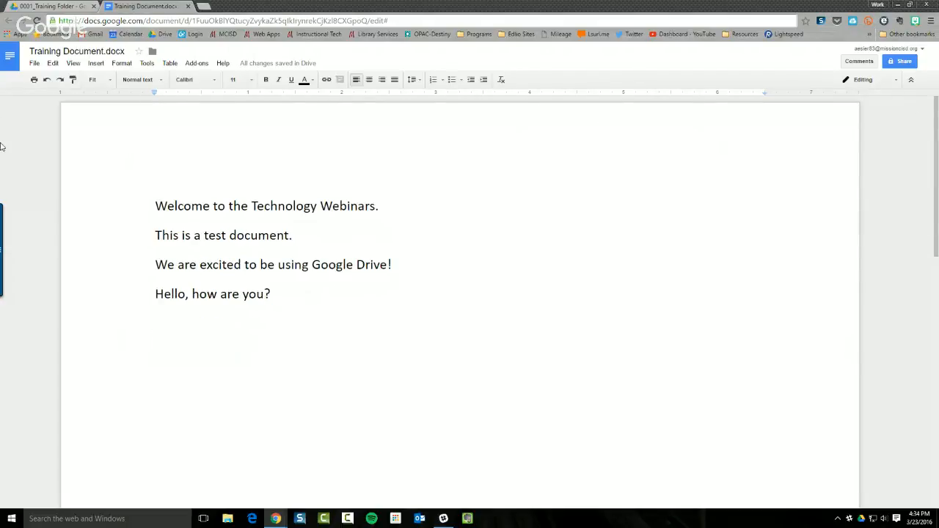
Insert GMAIL LOGO.jpg from the Google Drive 11_Images folder
click(96, 64)
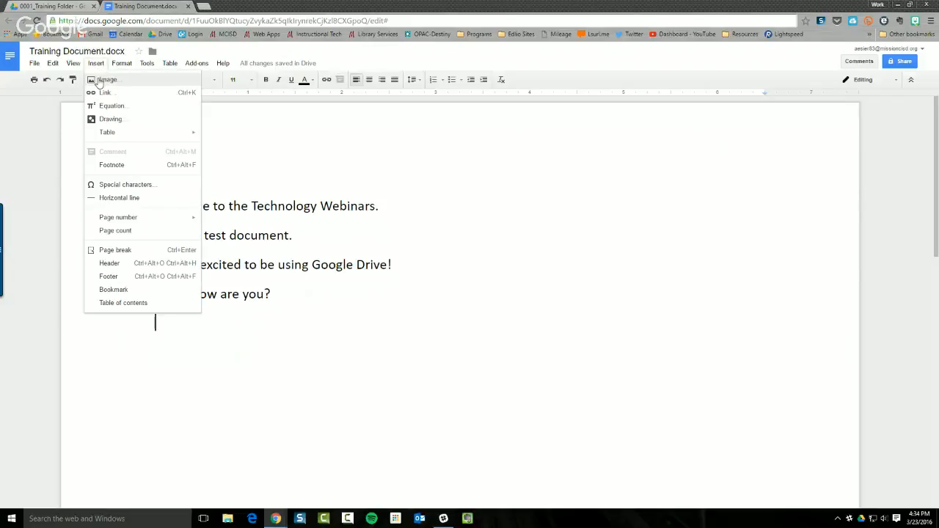
click(102, 80)
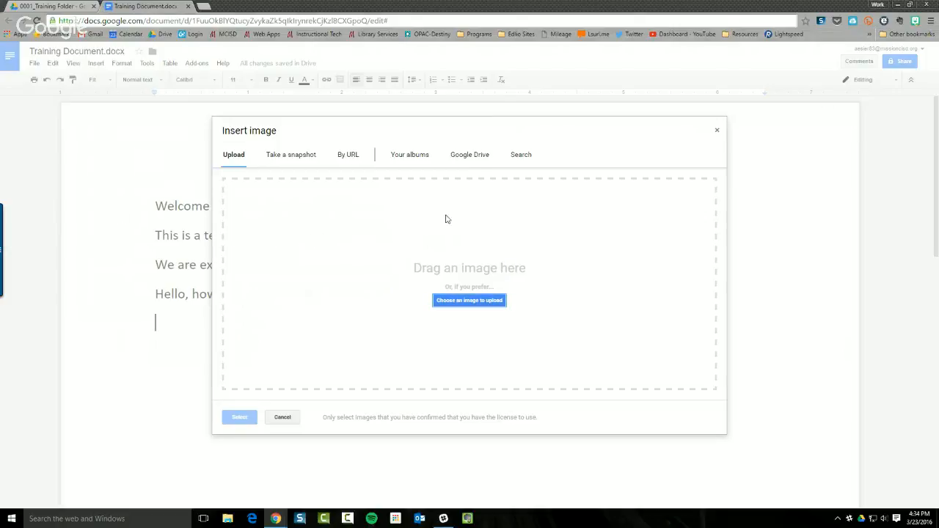
click(473, 155)
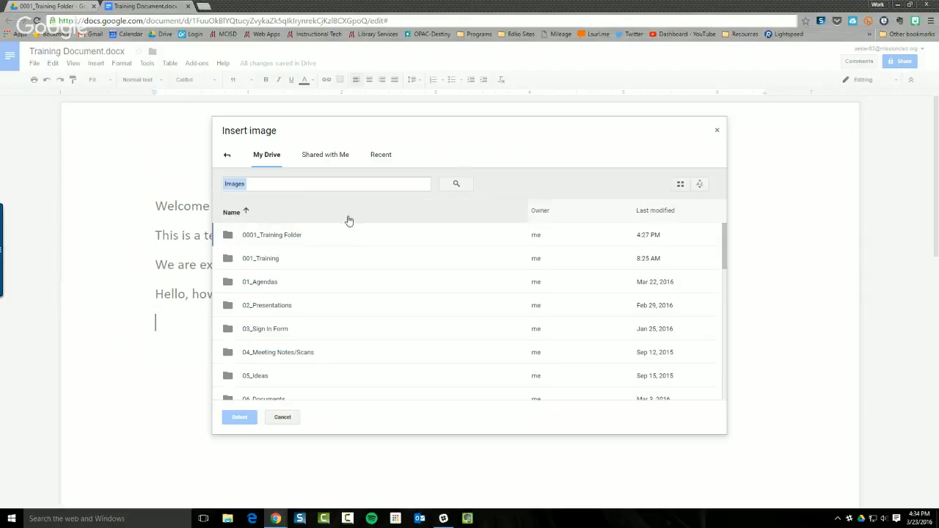
scroll(294, 314, down, 3)
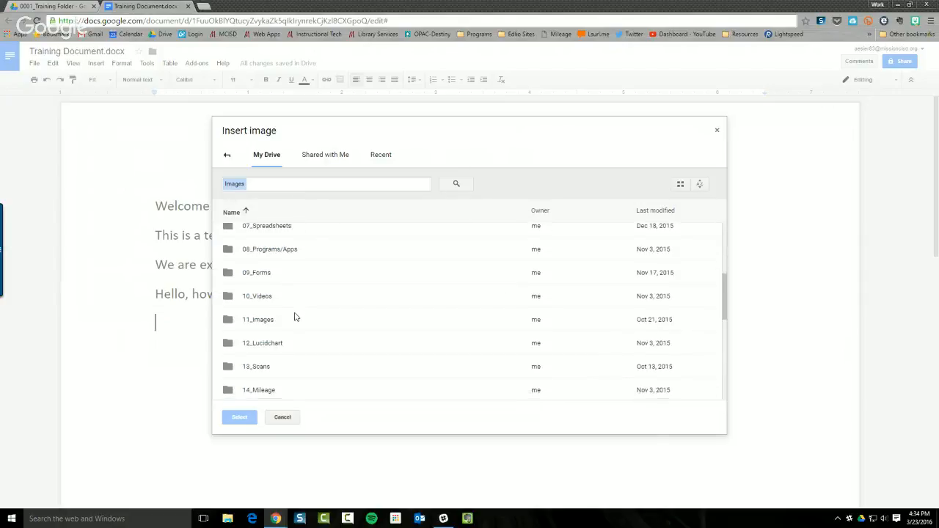
scroll(294, 315, down, 1)
double_click(256, 273)
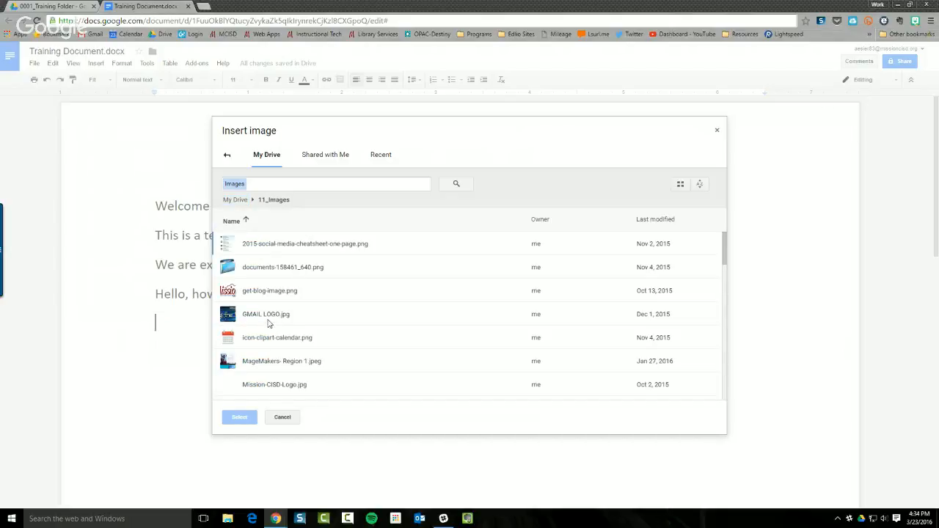
click(269, 317)
click(244, 418)
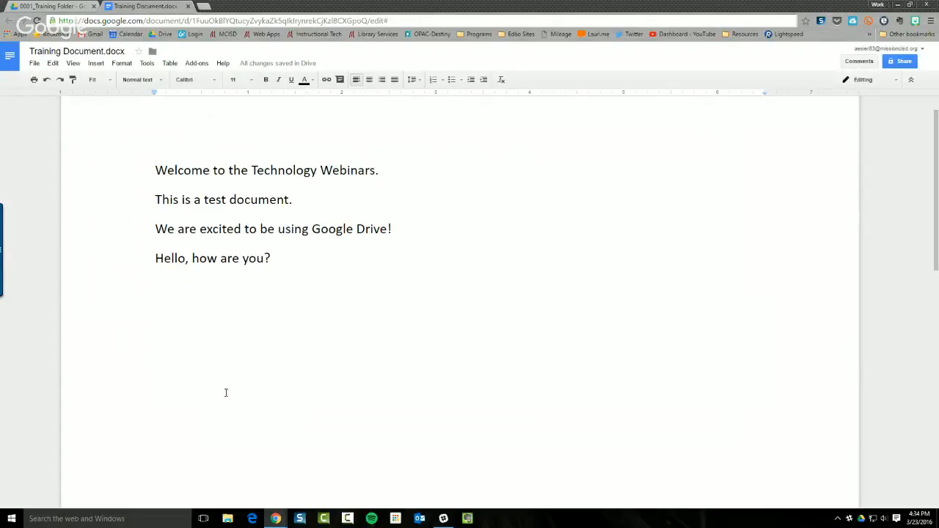
Delete the blank image that appeared below the text
scroll(230, 376, down, 10)
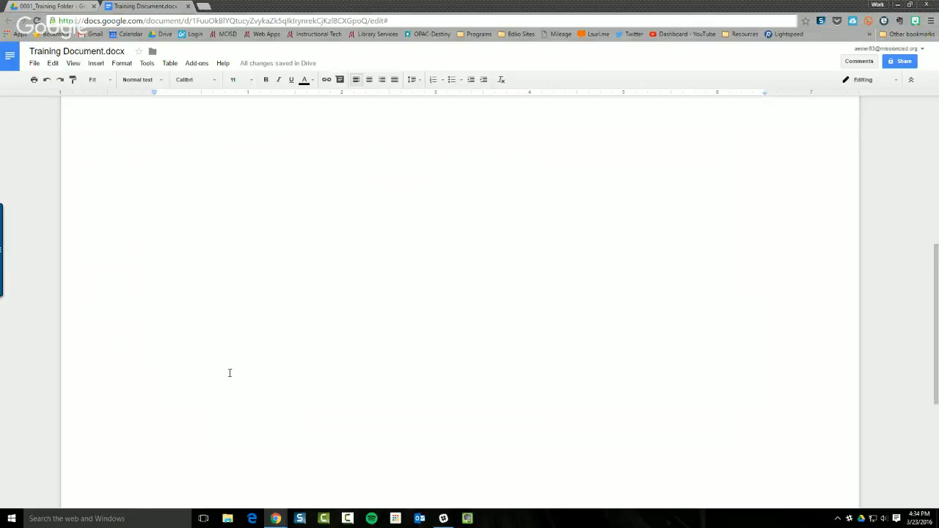
scroll(229, 380, up, 5)
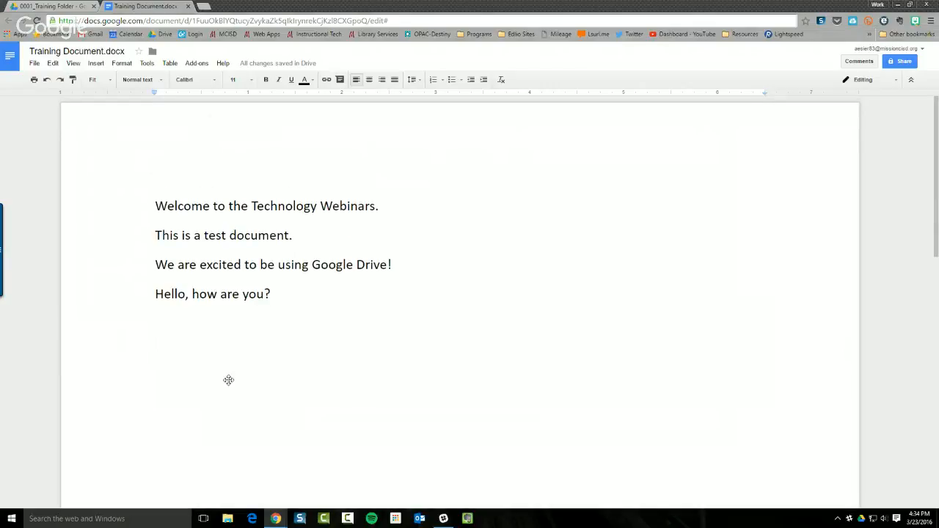
click(237, 324)
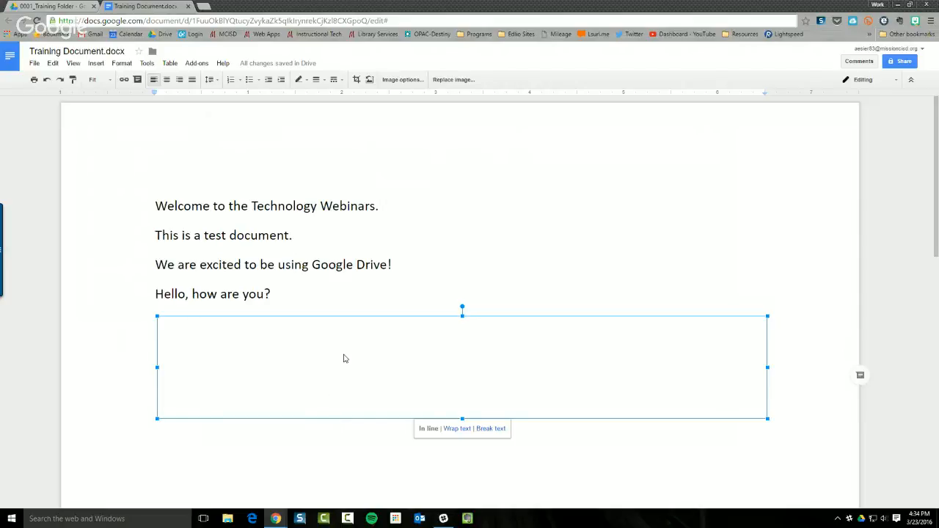
key(Delete)
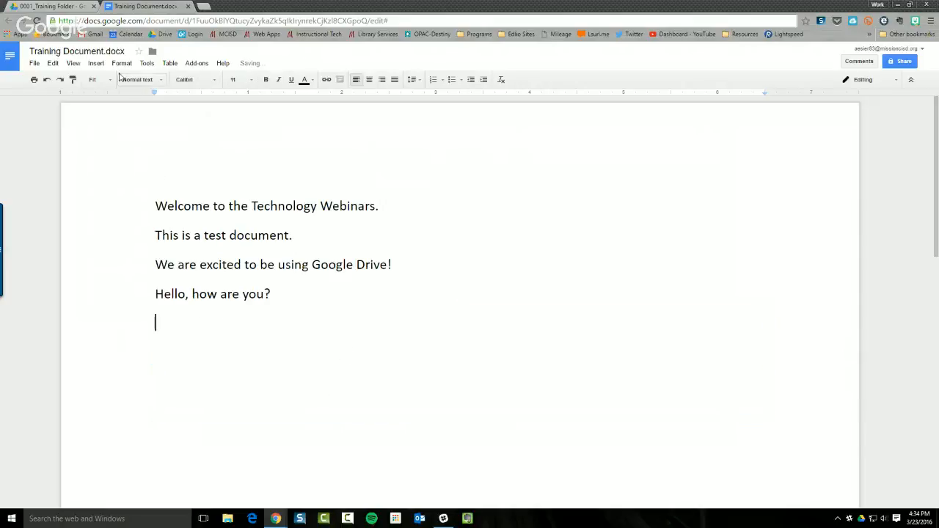
Insert Mission-CISD-Logo.png from Google Drive into the document
click(96, 63)
click(106, 80)
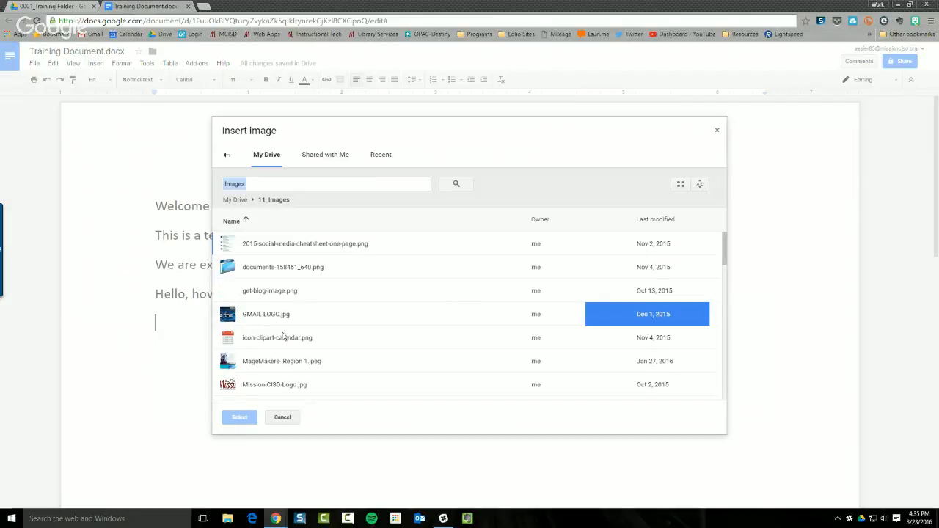
scroll(283, 335, down, 1)
click(263, 312)
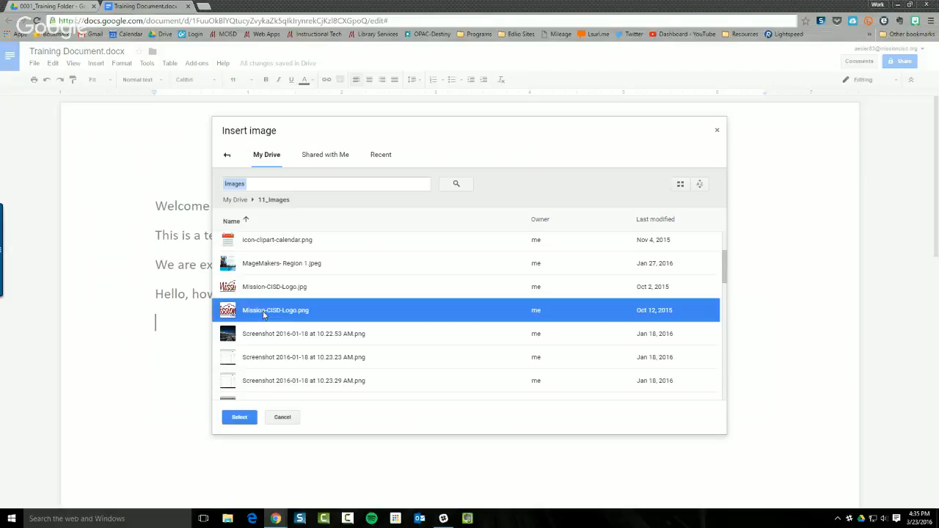
click(248, 420)
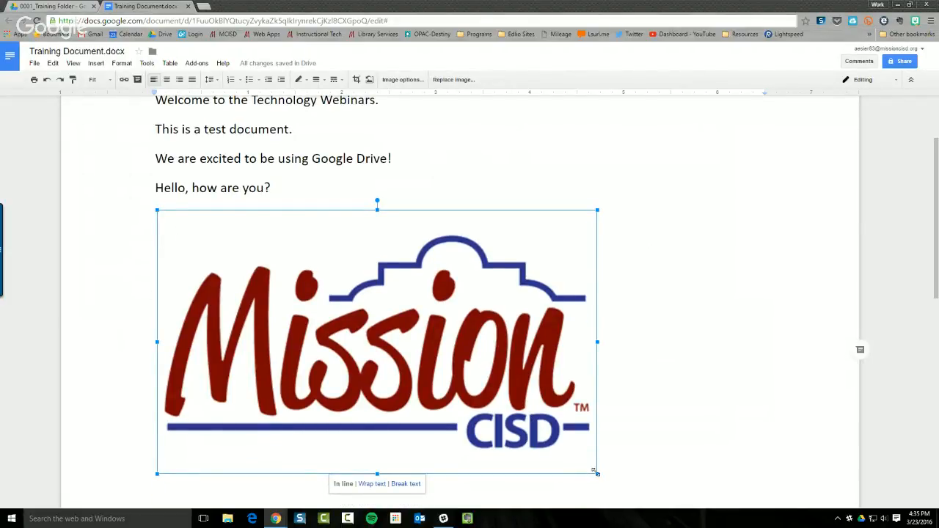
Shrink the Mission CISD logo to a small size and cut it from the body
drag(596, 473, 275, 277)
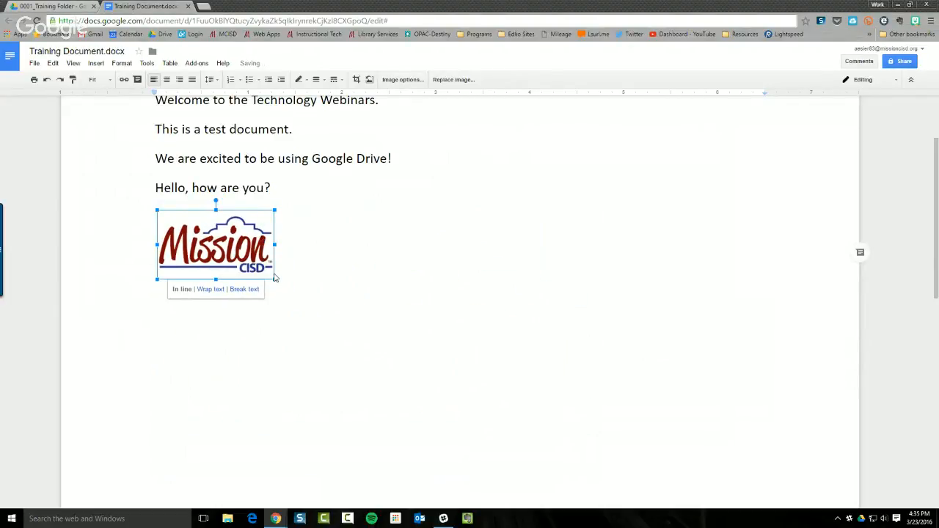
scroll(295, 278, up, 1)
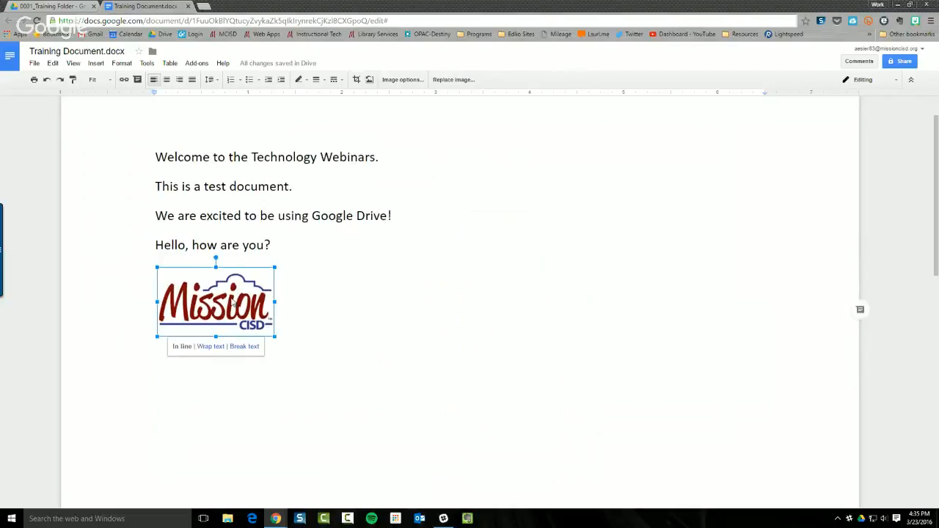
scroll(233, 302, up, 1)
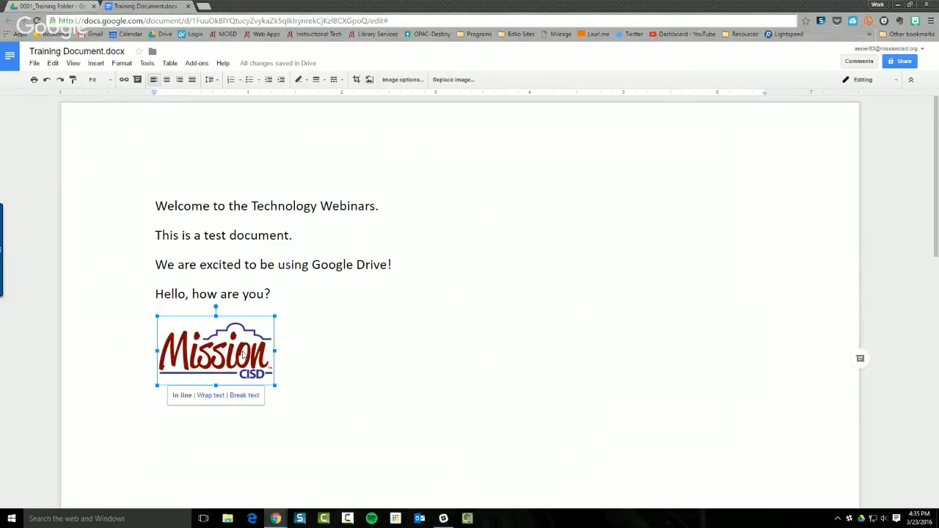
key(Delete)
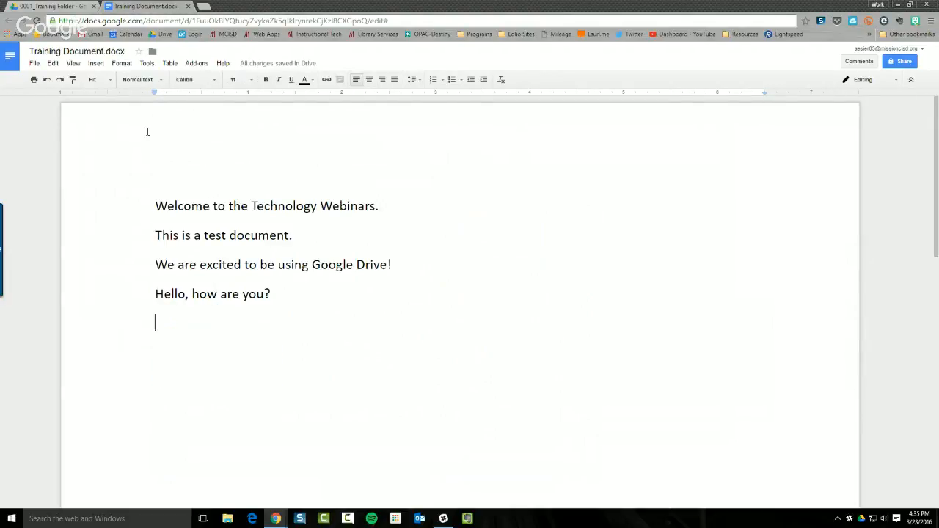
Add a page header, paste the Mission CISD logo into it, and center-align it
click(94, 65)
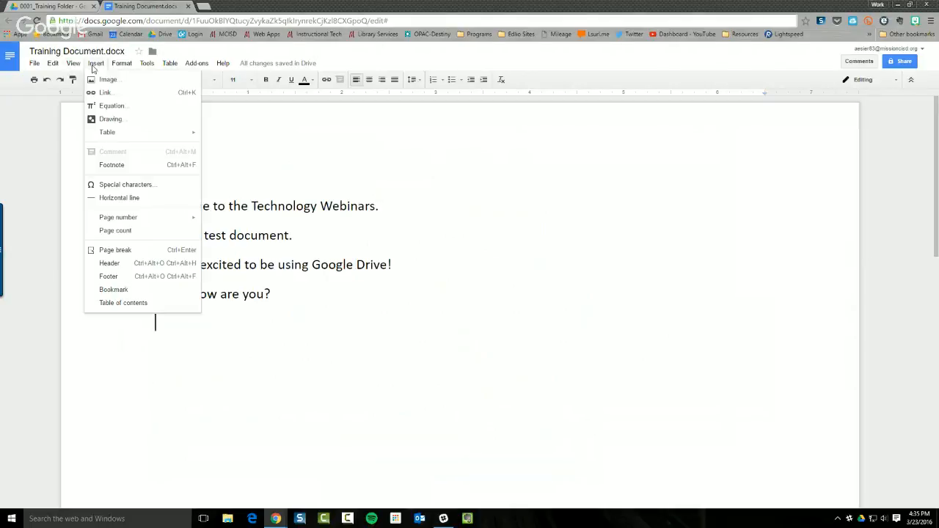
click(126, 266)
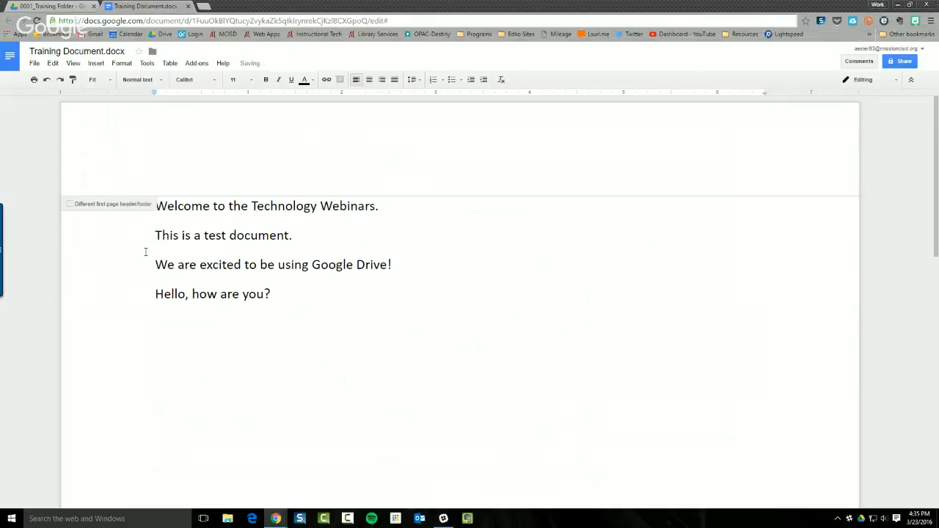
key(ctrl+v)
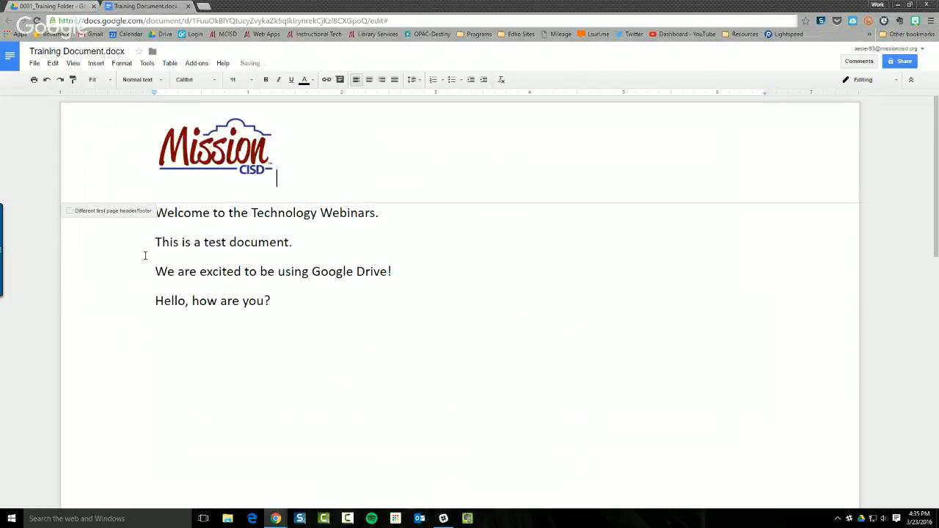
click(193, 136)
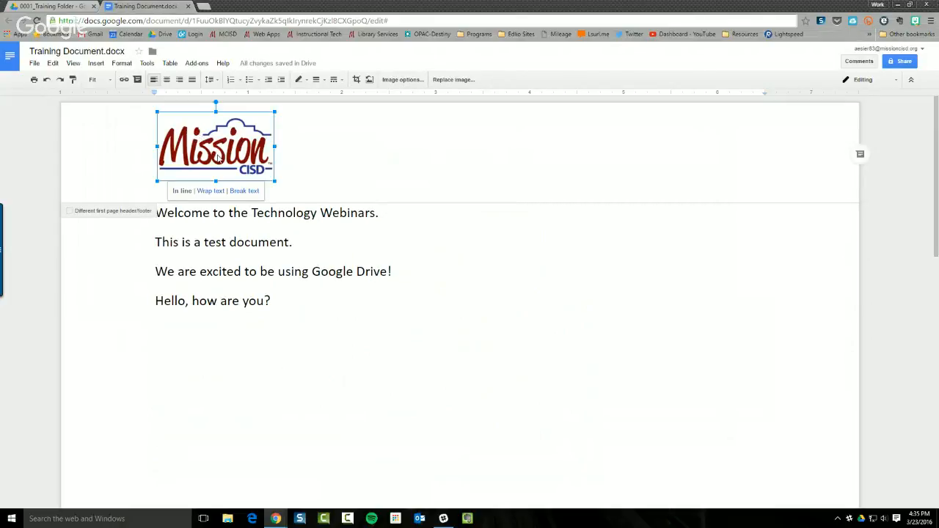
click(167, 80)
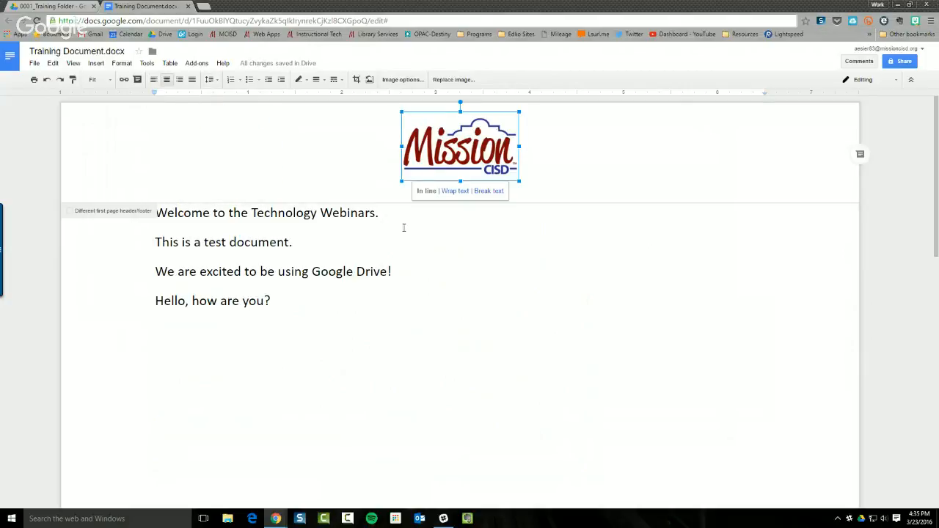
click(374, 300)
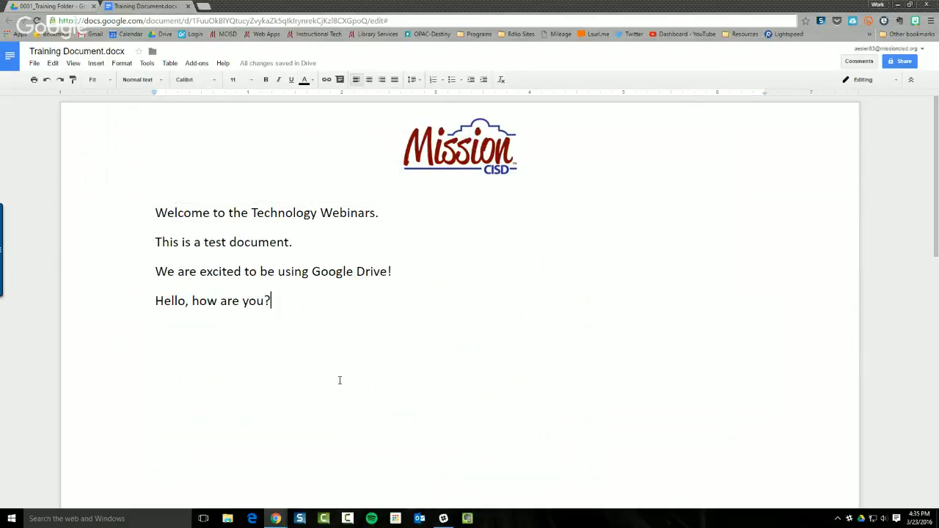
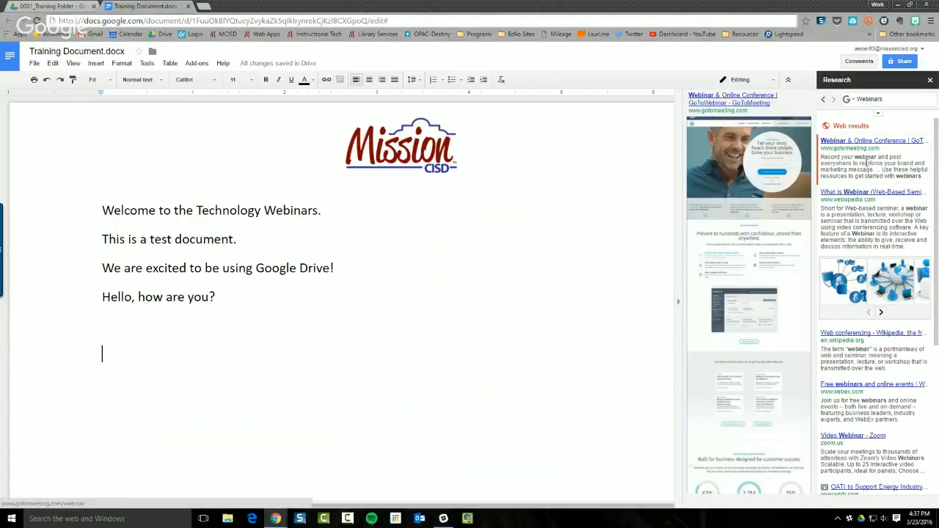
Insert the first Research result as a GoToWebinar link and cite it as footnote 1
mouse_move(868, 181)
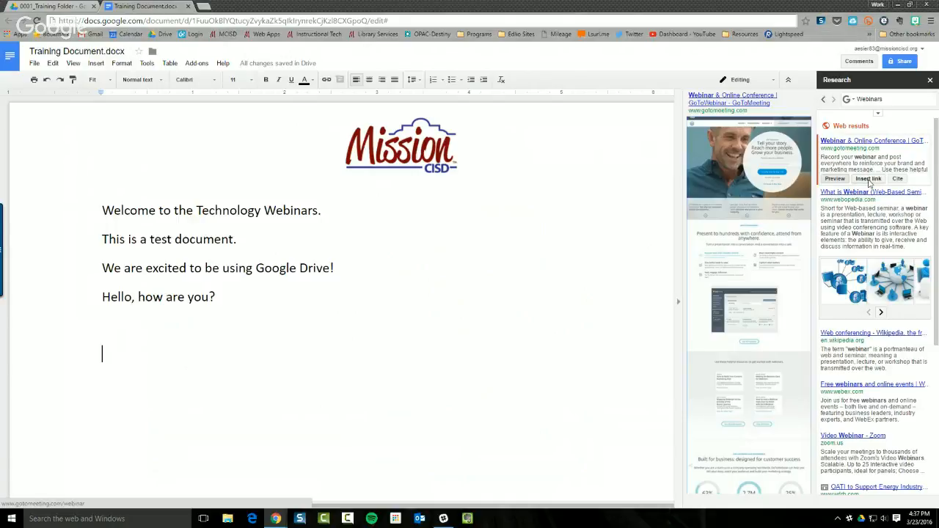
click(869, 180)
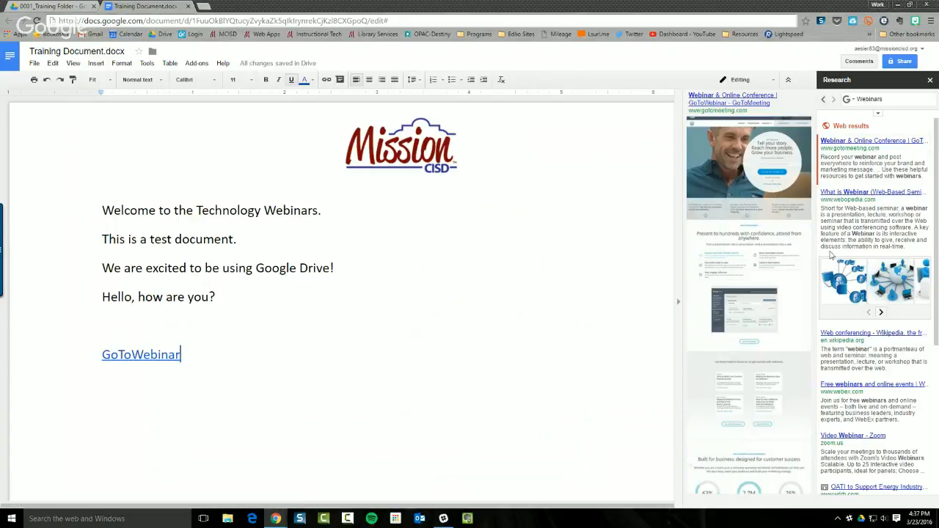
mouse_move(875, 168)
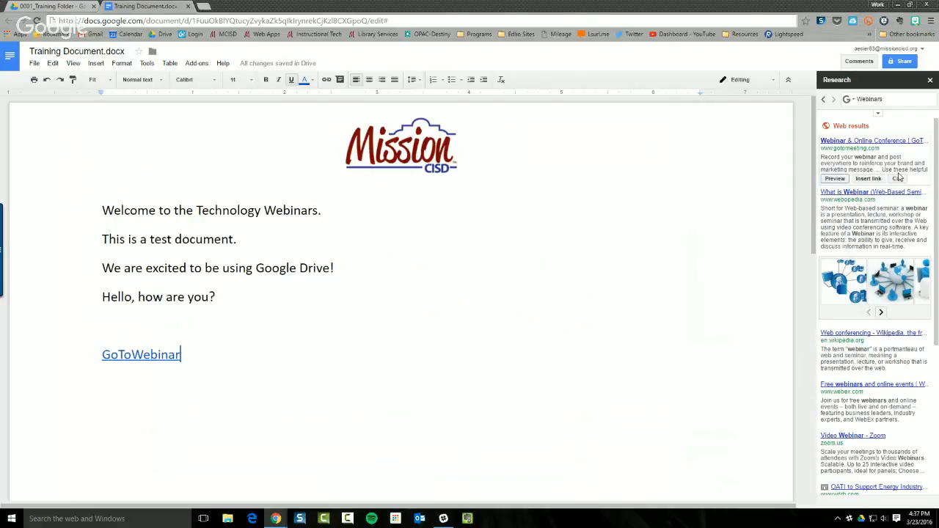
click(899, 179)
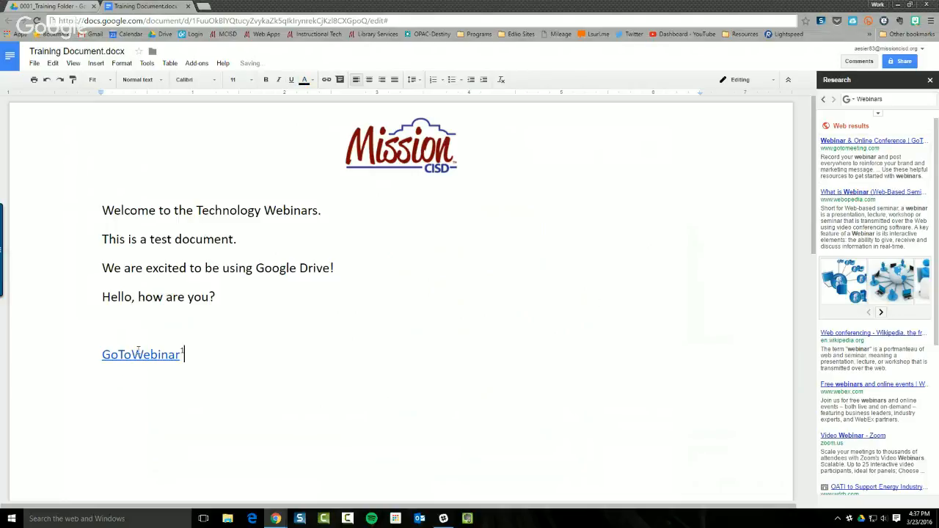
scroll(185, 355, down, 10)
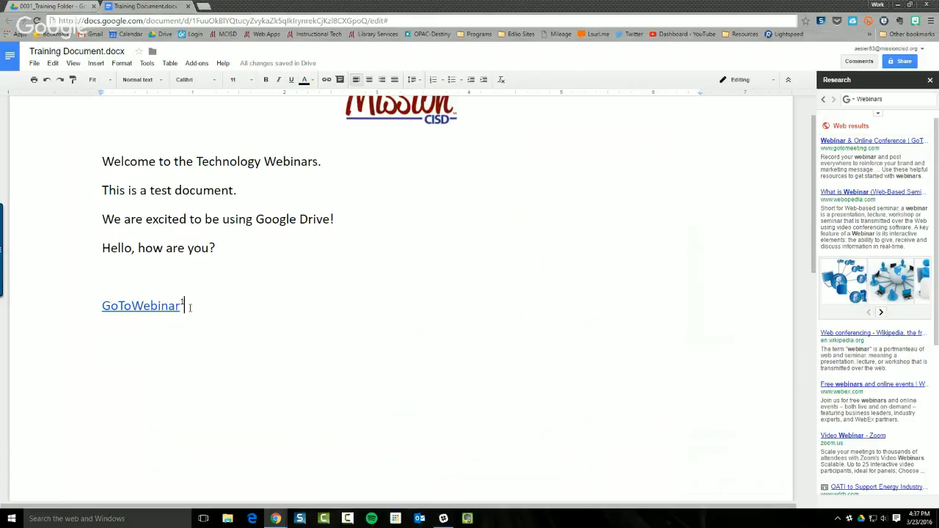
scroll(190, 315, down, 5)
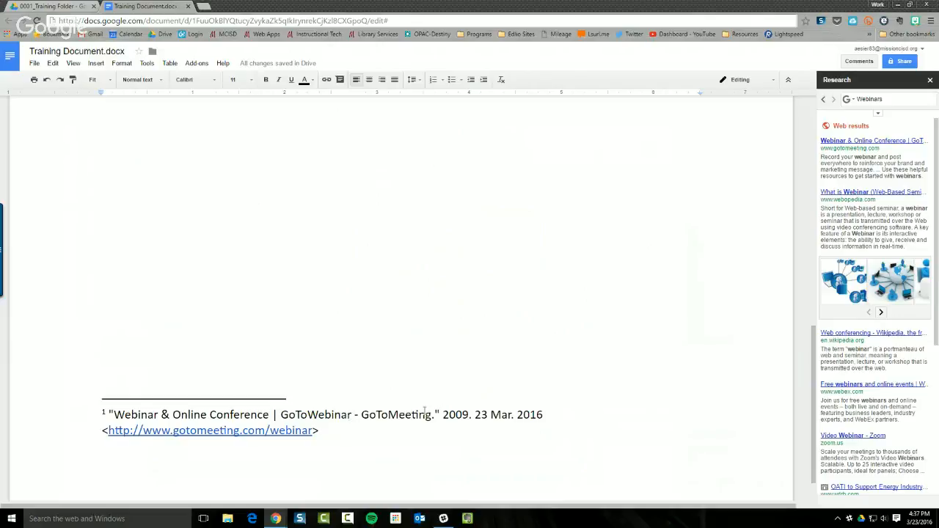
scroll(585, 254, up, 15)
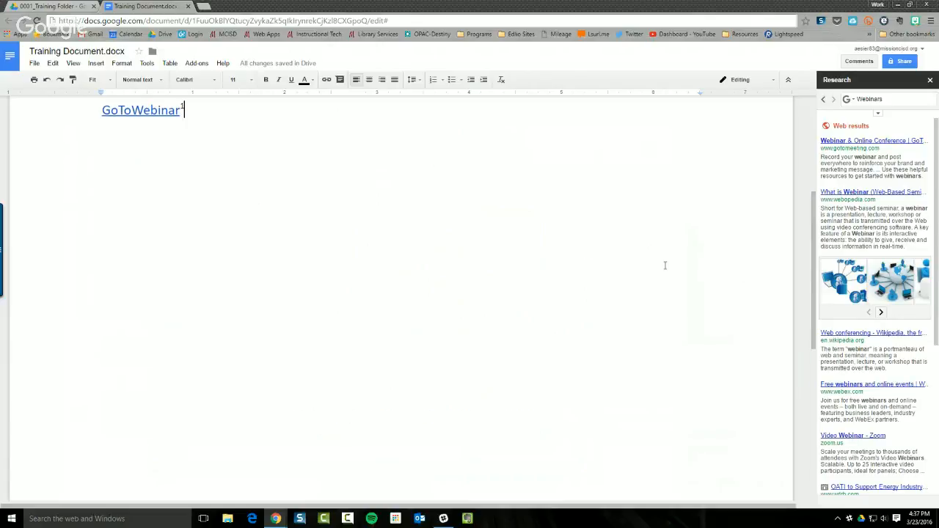
Switch Research to image results and drag the first webinar network image below the GoToWebinar link
click(877, 113)
click(847, 99)
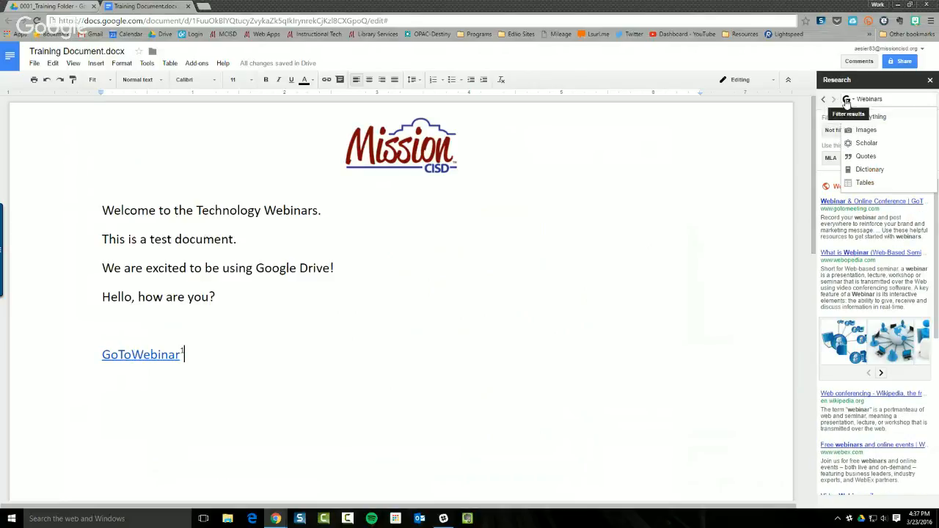
click(859, 131)
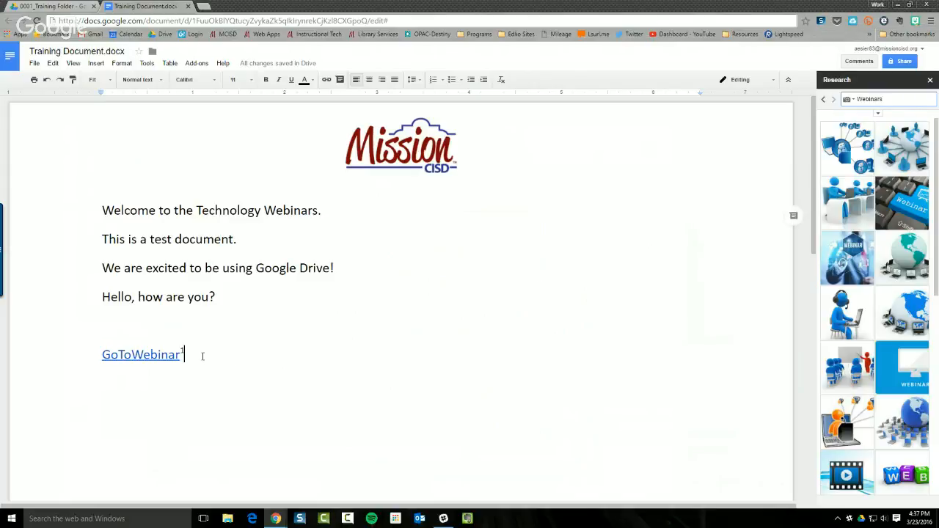
key(Return)
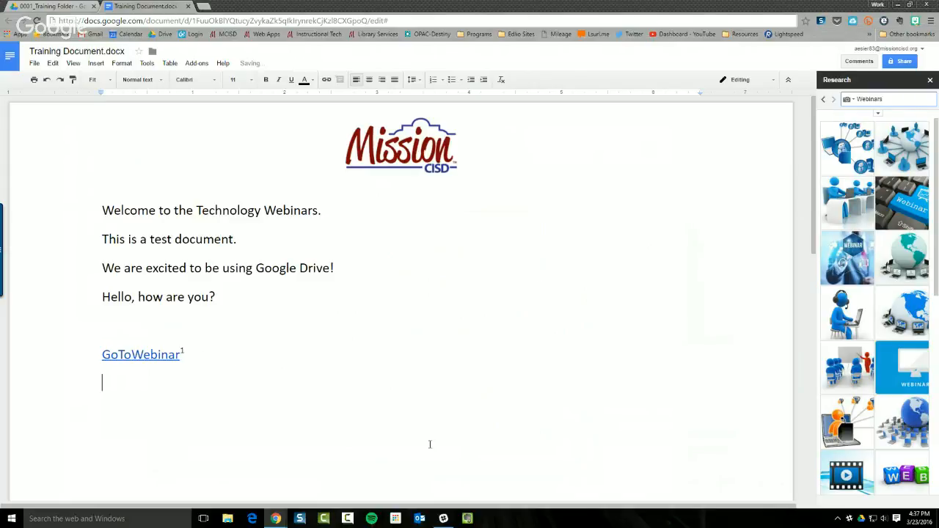
click(856, 152)
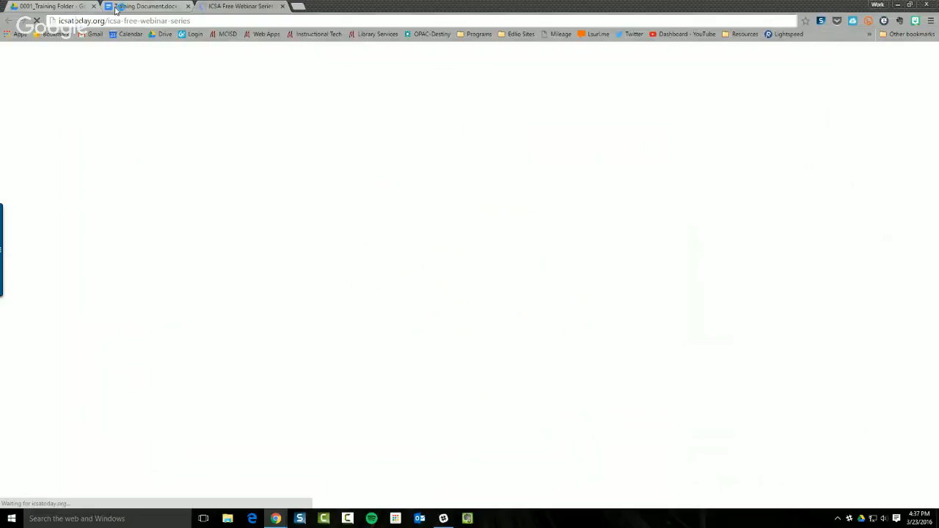
click(134, 7)
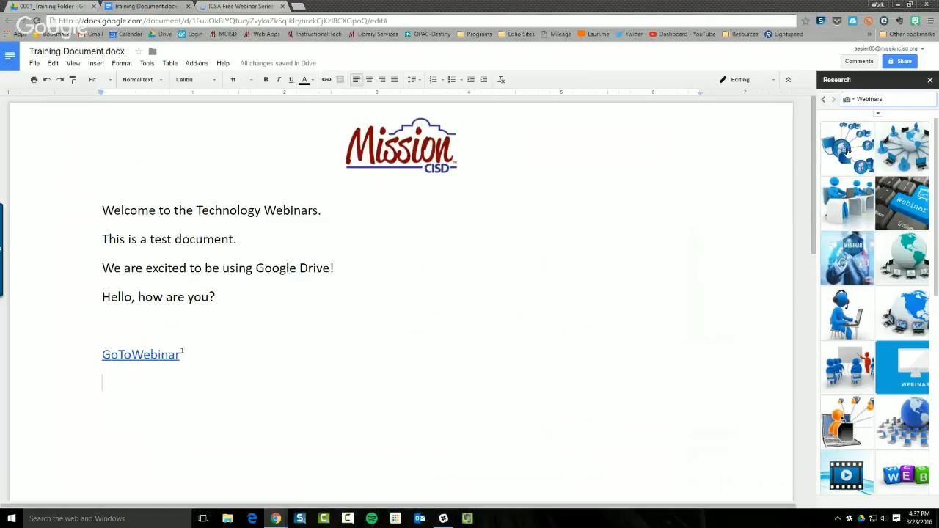
mouse_move(848, 152)
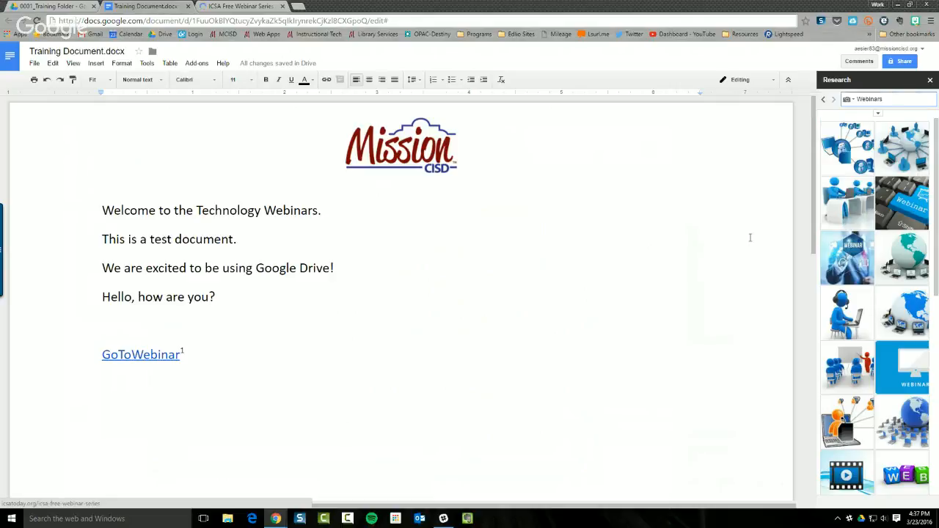
drag(836, 158, 138, 392)
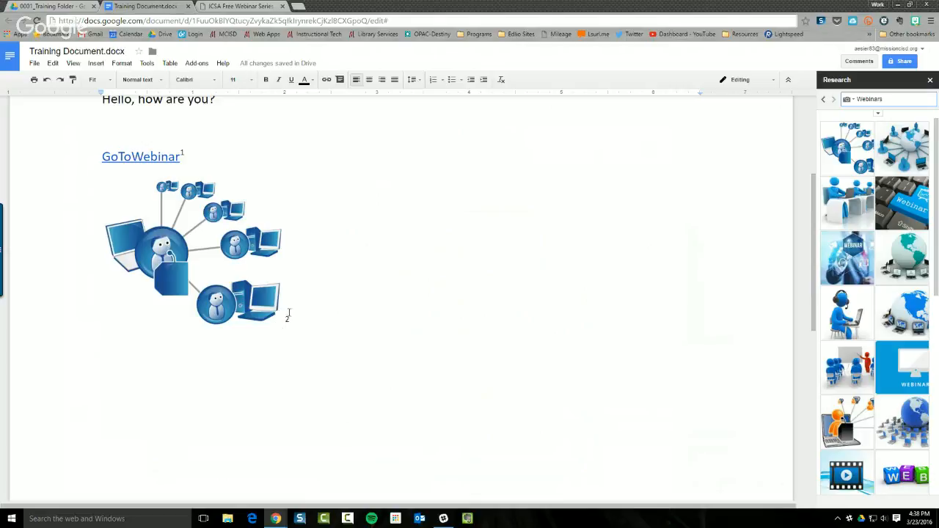
Shrink the network image with its corner handle, then close the Research panel
scroll(293, 319, down, 5)
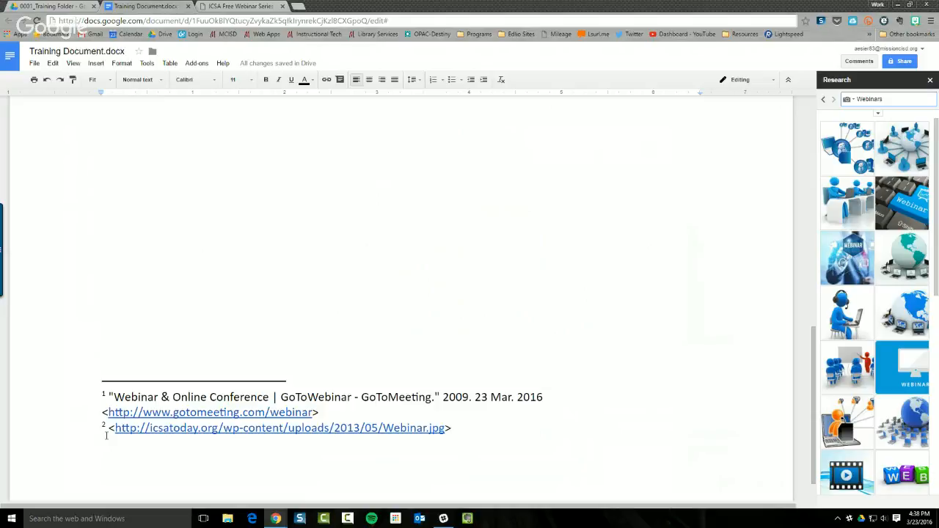
scroll(197, 282, up, 5)
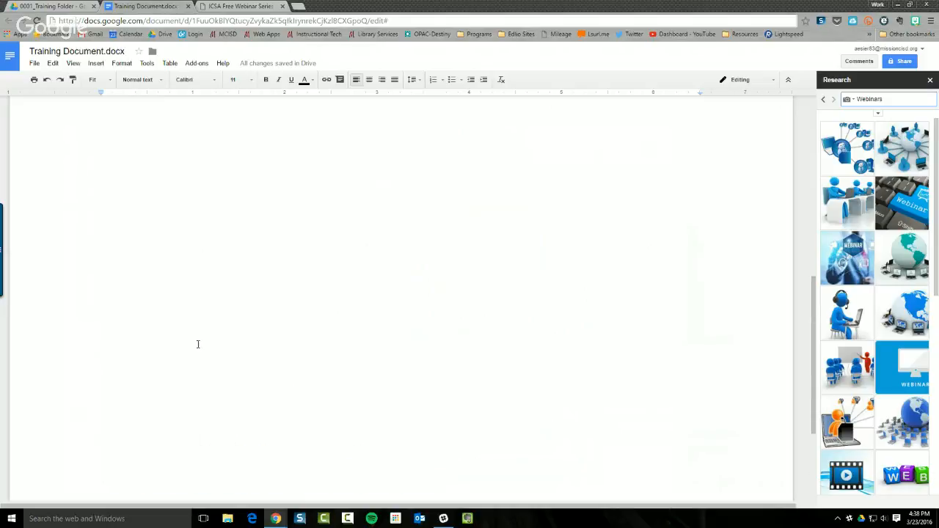
scroll(196, 354, up, 1)
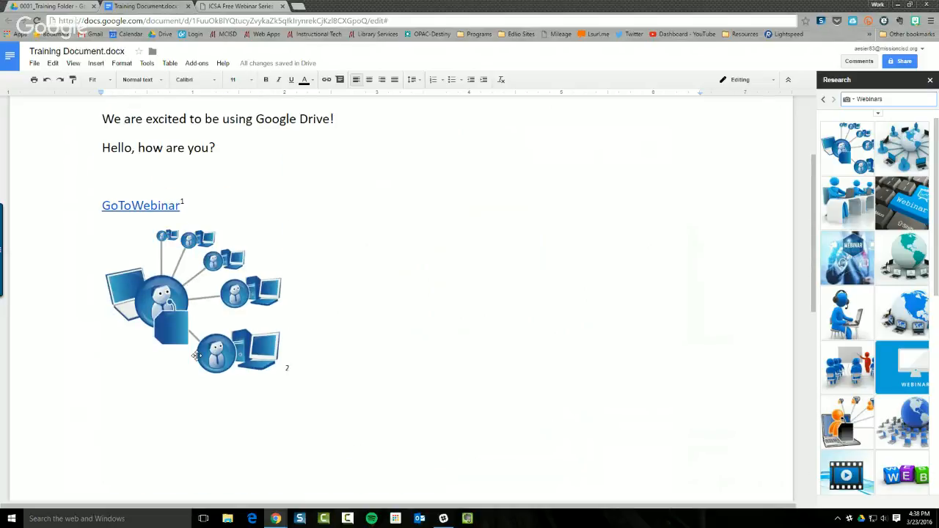
scroll(197, 354, down, 1)
click(199, 308)
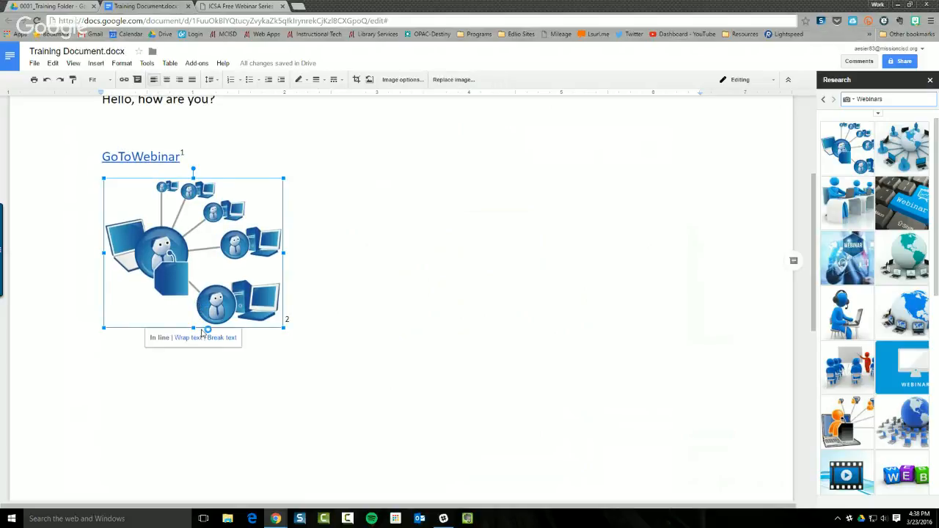
drag(283, 328, 179, 279)
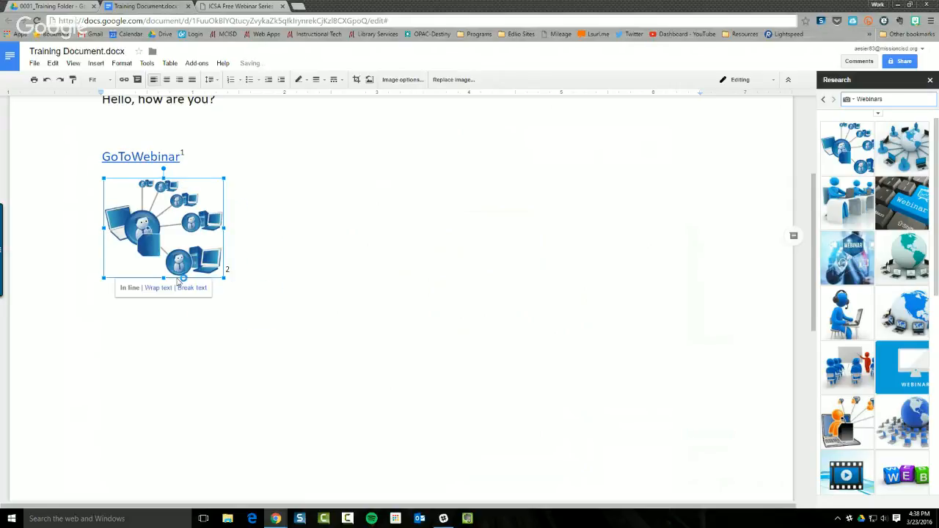
click(268, 269)
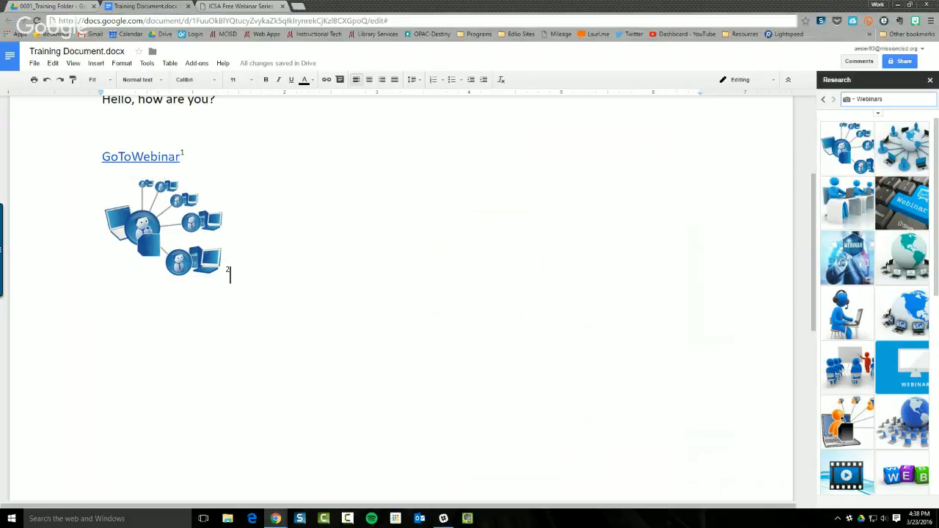
click(849, 103)
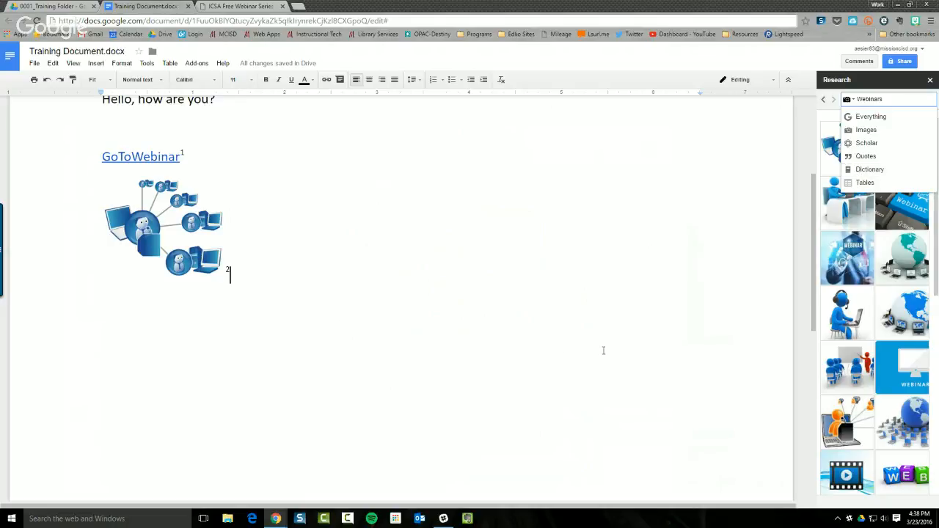
click(930, 79)
Add a blank paragraph below the footnoted network image and open the Tools menu
scroll(277, 325, up, 3)
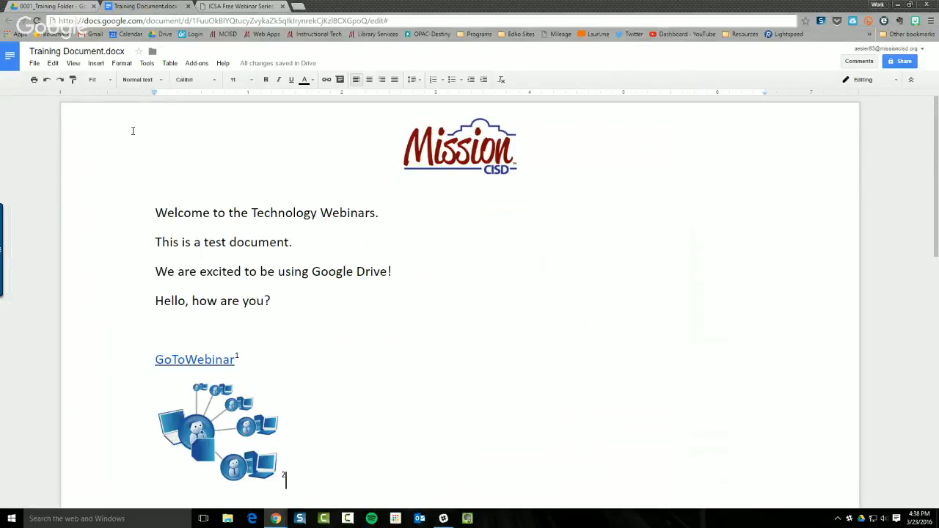
click(147, 63)
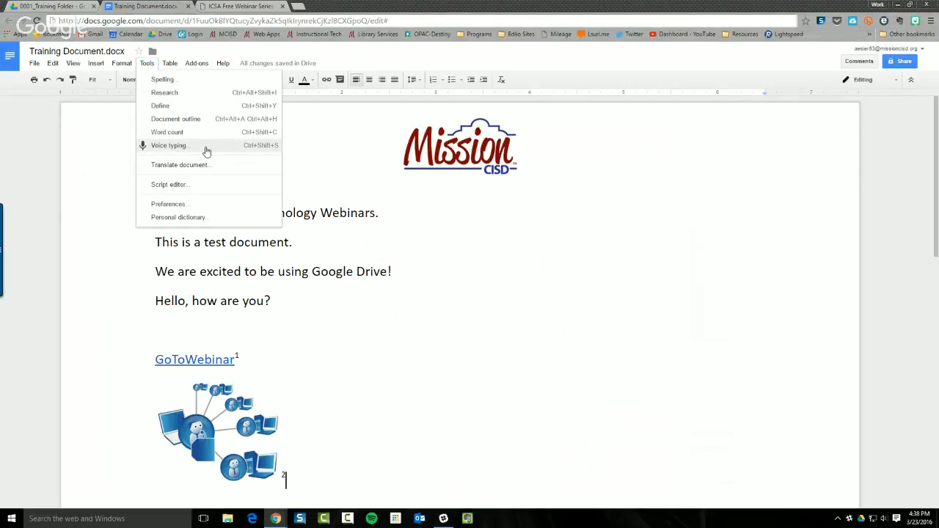
scroll(323, 459, down, 2)
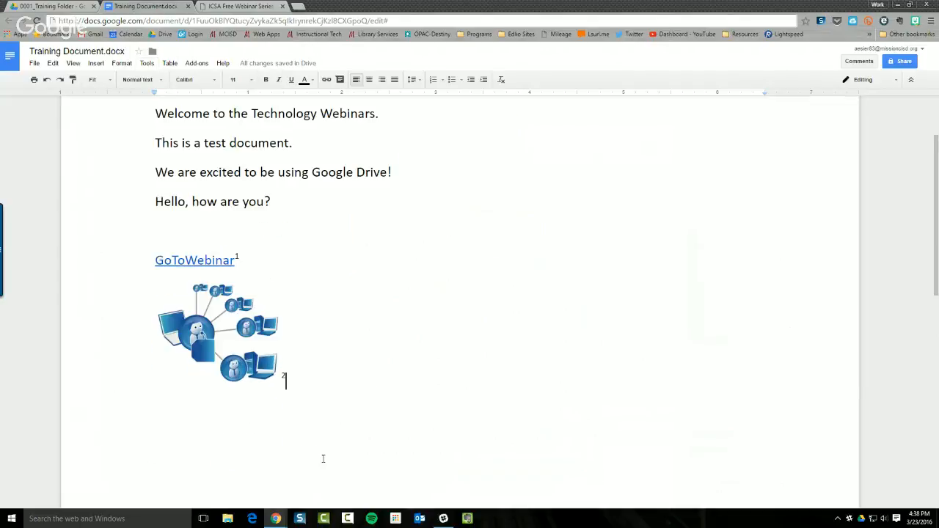
key(Return)
click(146, 63)
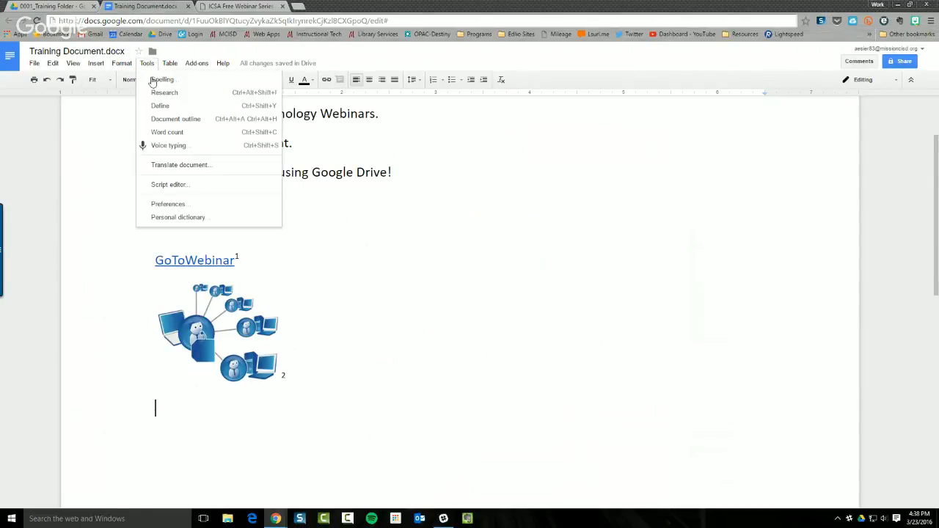
Voice-type a paragraph explaining voice typing, ending with 'stop the recording.', then stop dictation
click(169, 146)
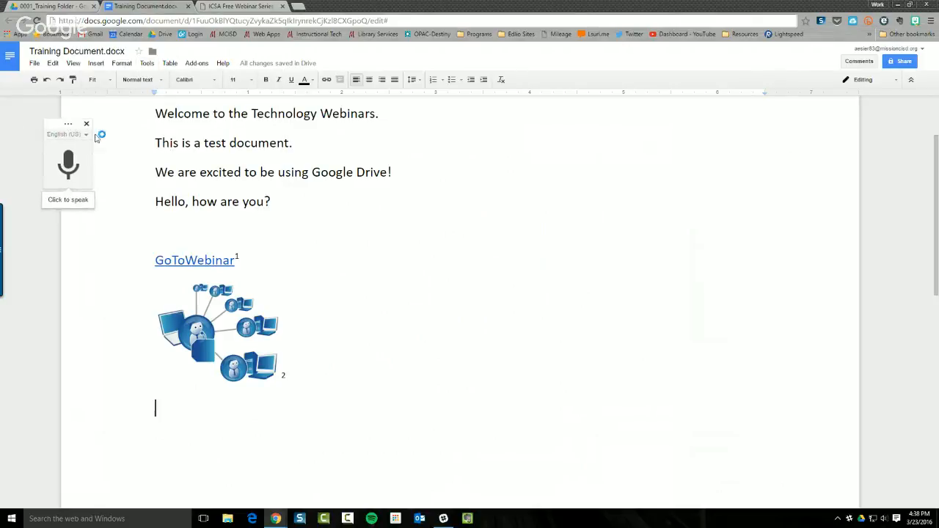
drag(96, 137, 523, 167)
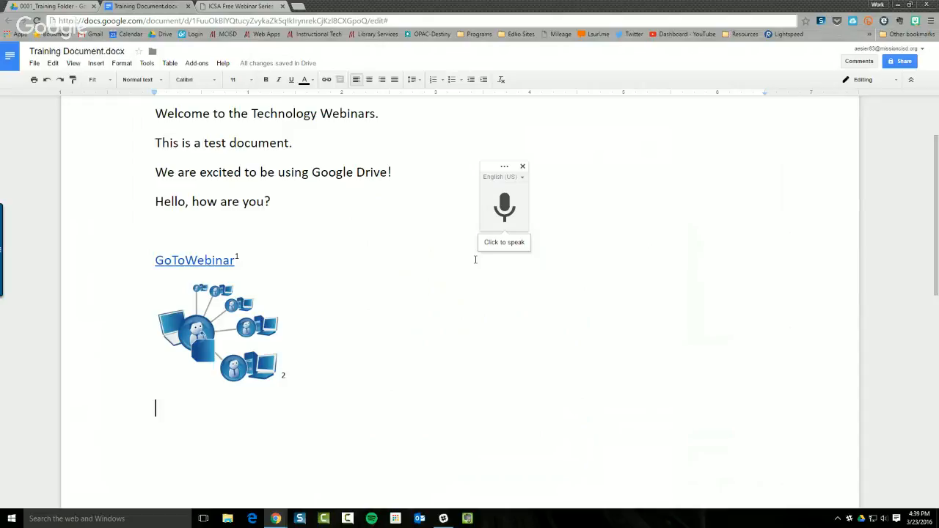
click(504, 209)
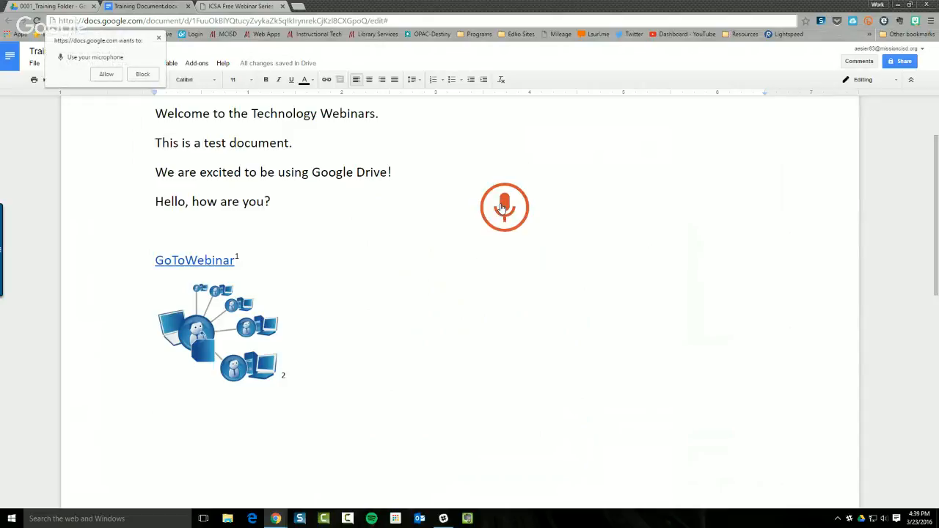
click(104, 75)
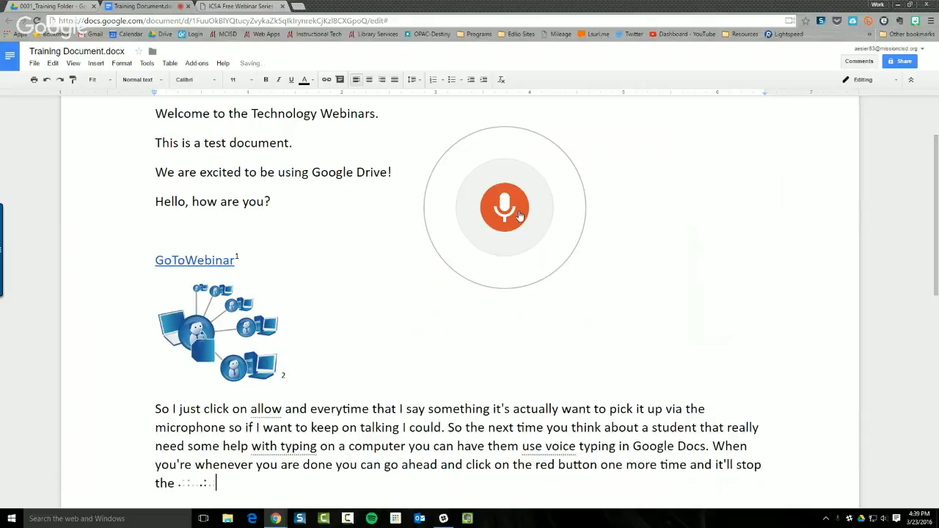
click(520, 215)
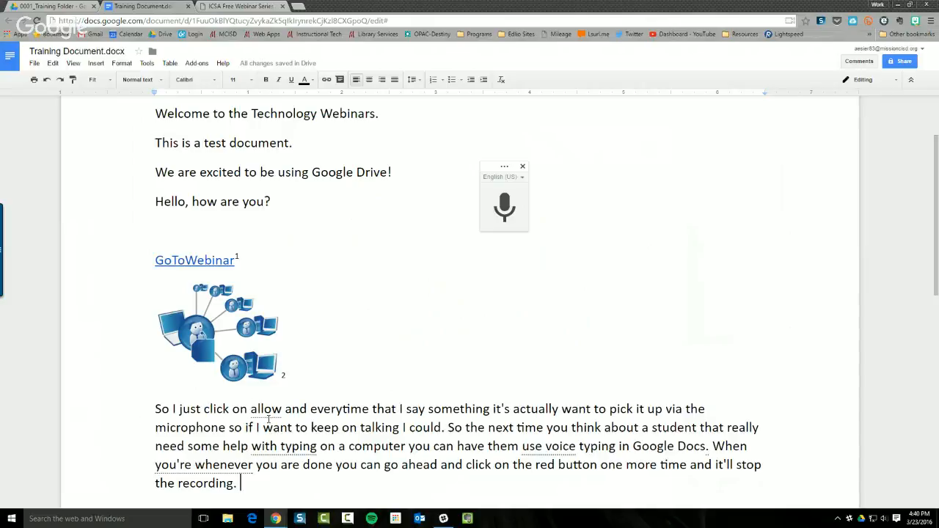
Review spelling suggestions for 'want', 'allow', 'whenever' and 'voice' without changes, then close voice typing
right_click(268, 419)
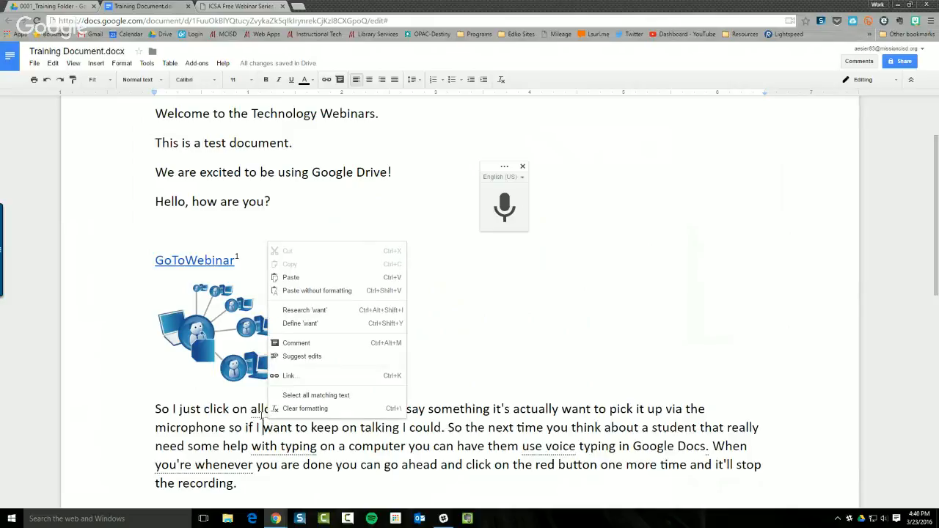
click(260, 411)
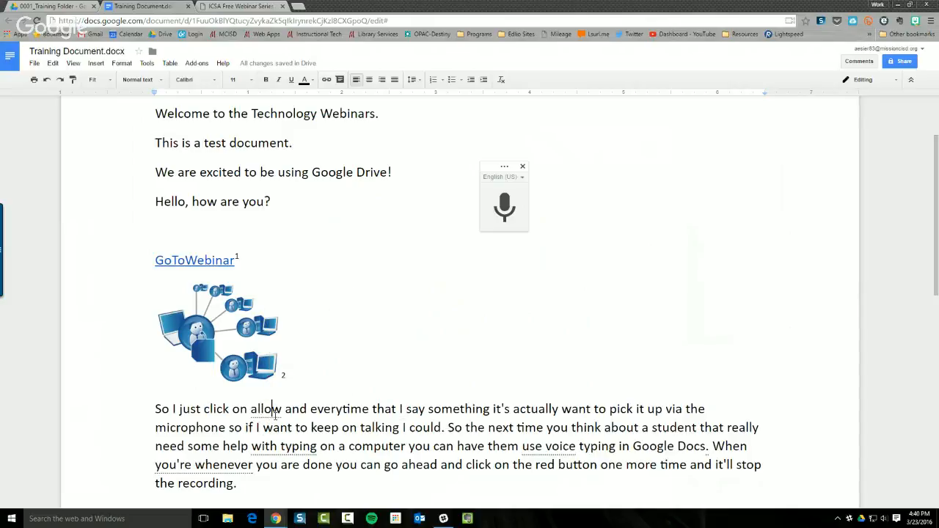
right_click(276, 410)
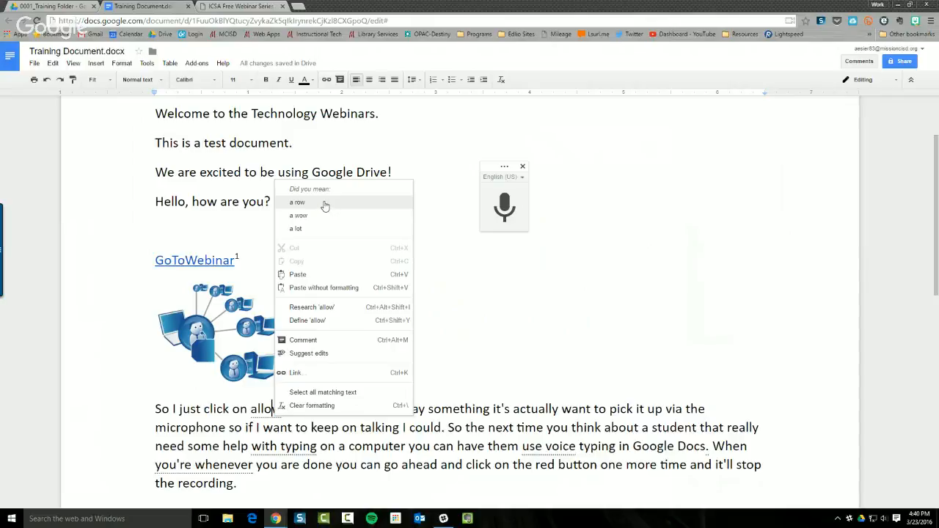
key(Escape)
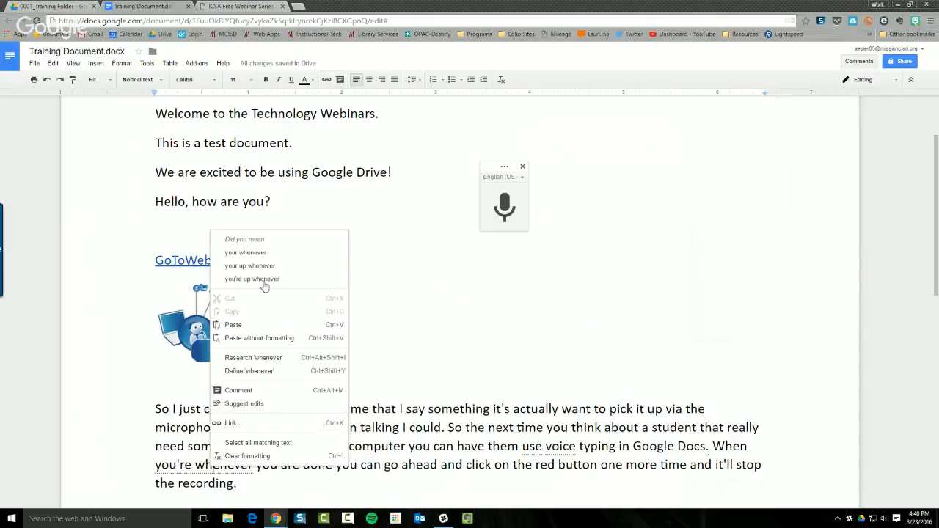
click(555, 446)
right_click(554, 446)
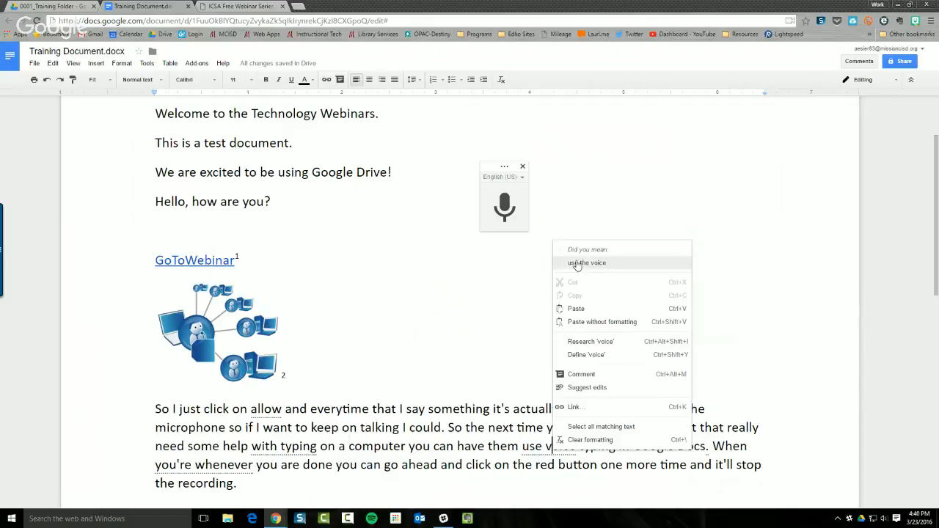
click(430, 384)
right_click(558, 448)
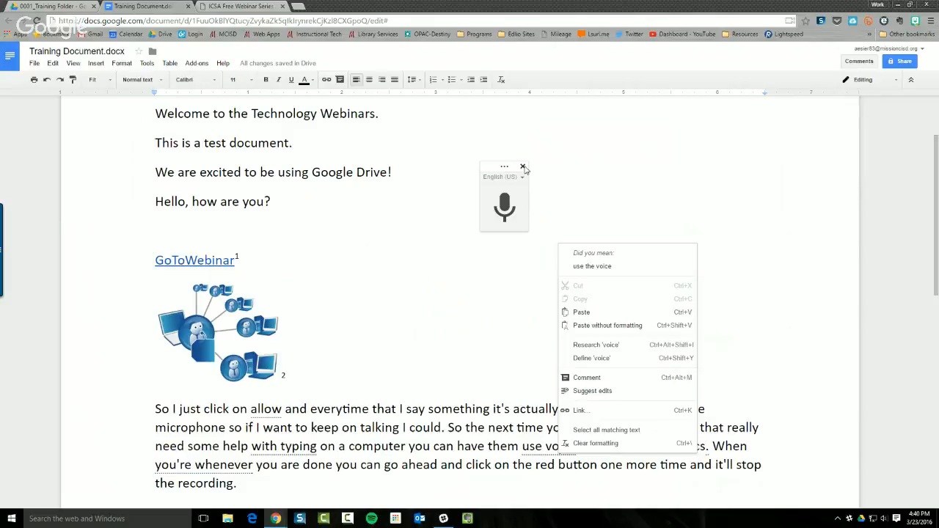
click(523, 167)
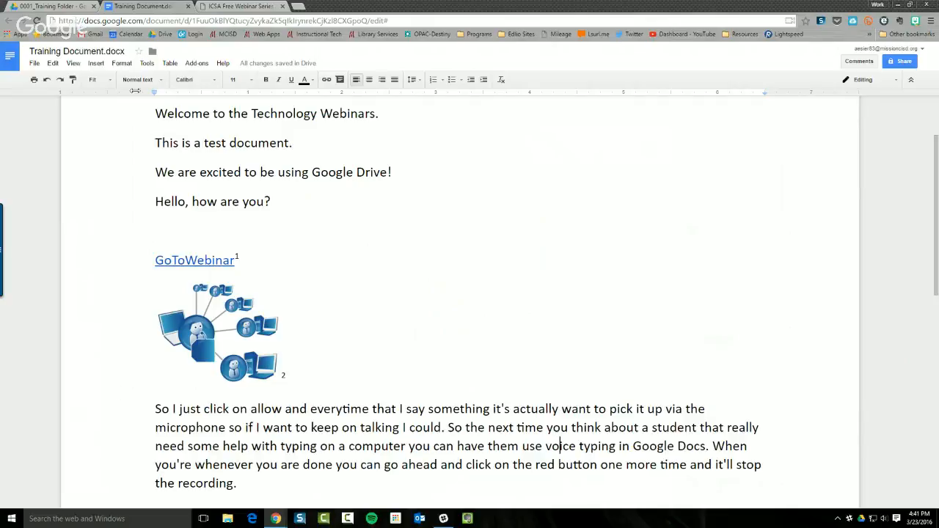
click(147, 64)
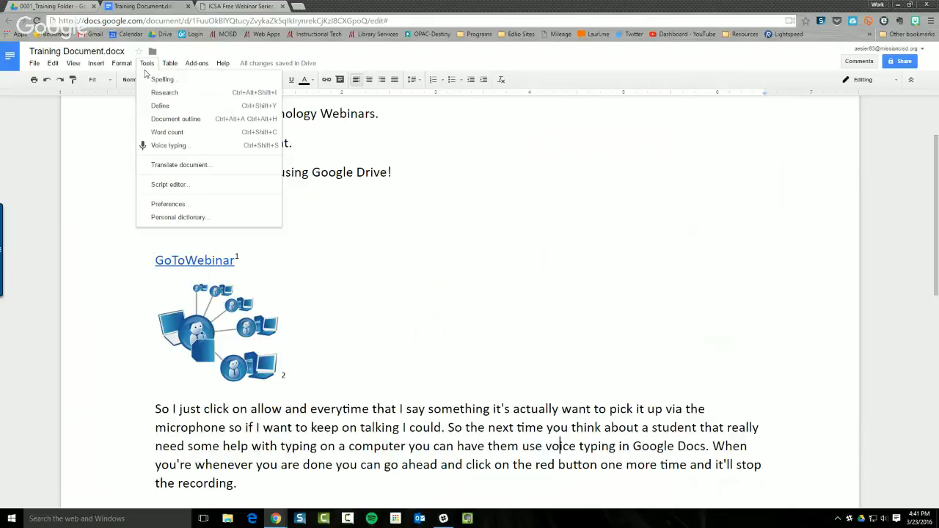
Make a Spanish translated copy of the document through Tools > Translate document
click(173, 167)
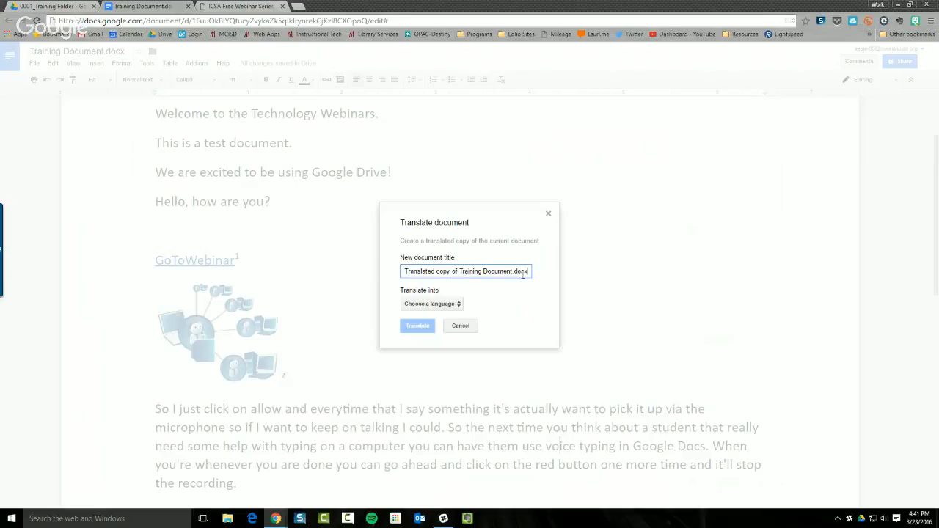
click(427, 304)
scroll(470, 426, down, 4)
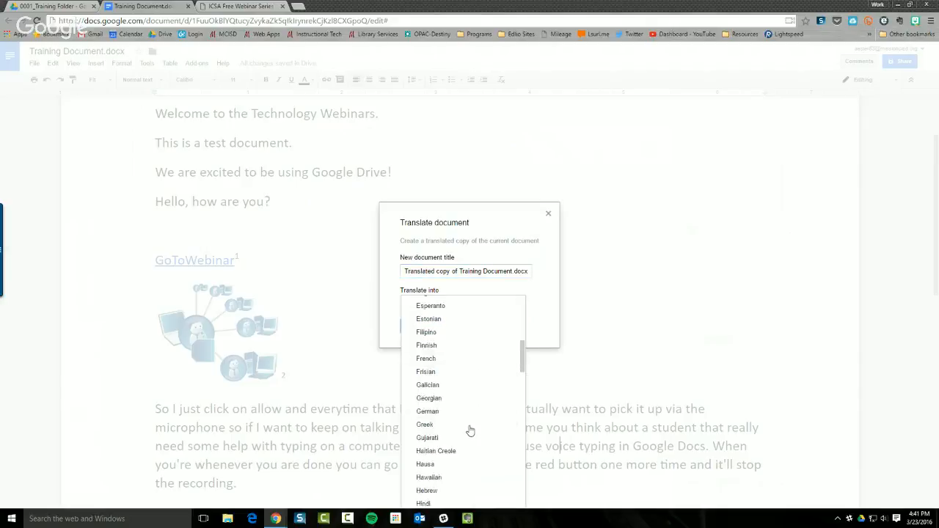
scroll(470, 430, down, 9)
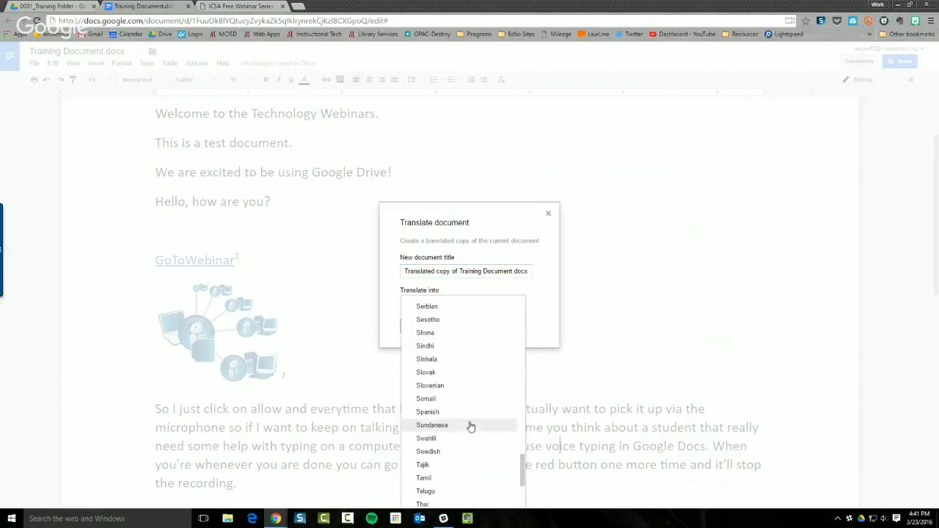
scroll(470, 425, down, 1)
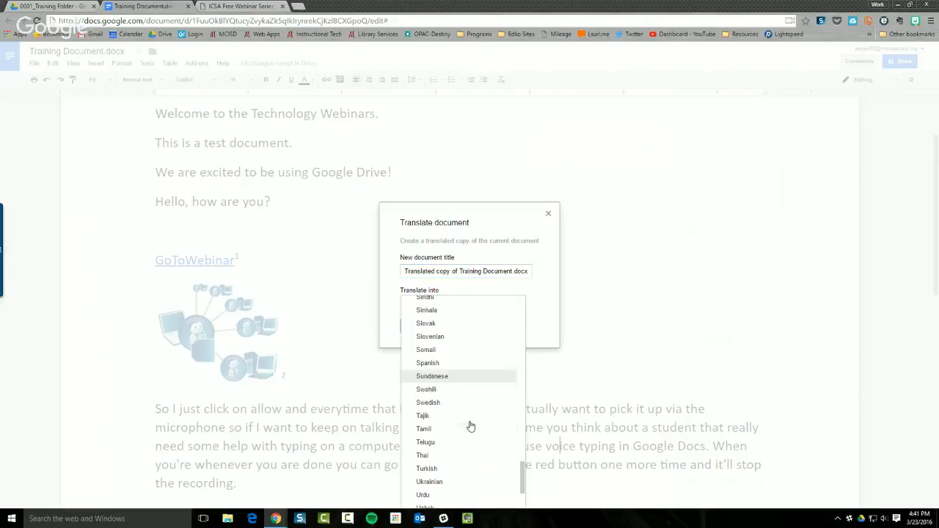
click(454, 364)
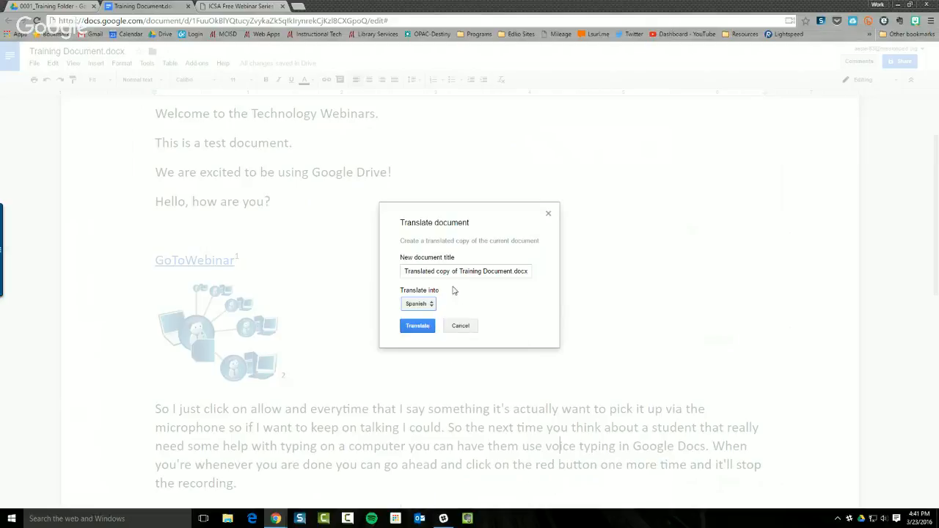
click(426, 325)
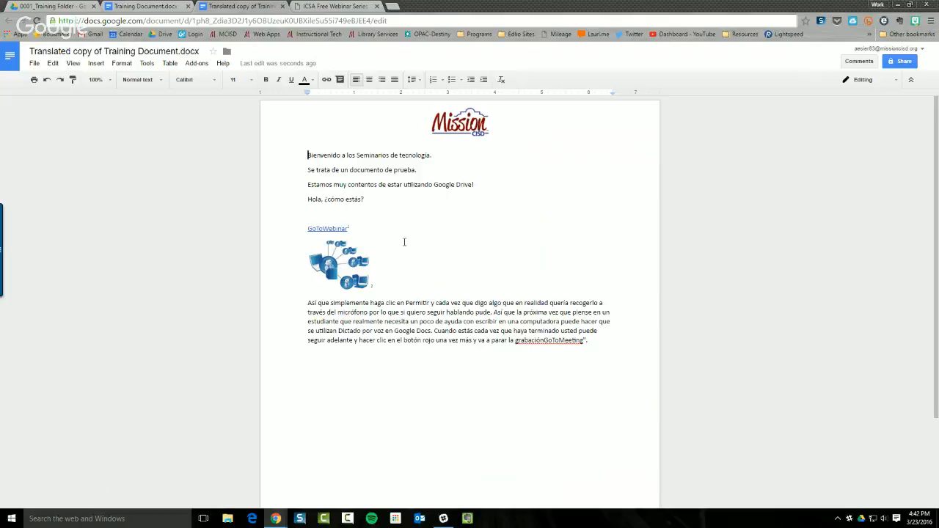
Snap the original Training Document left and its Spanish translated copy right, side by side
drag(493, 6, 1, 33)
click(151, 13)
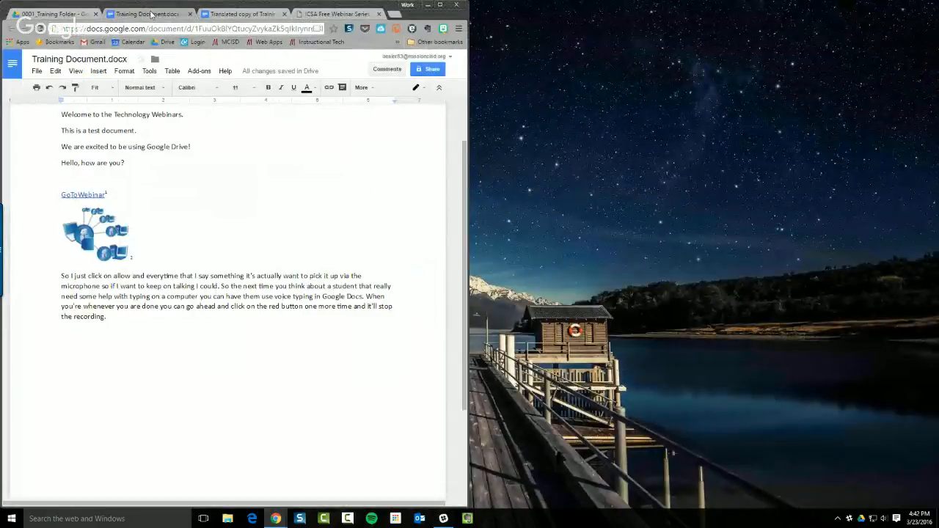
drag(242, 13, 742, 12)
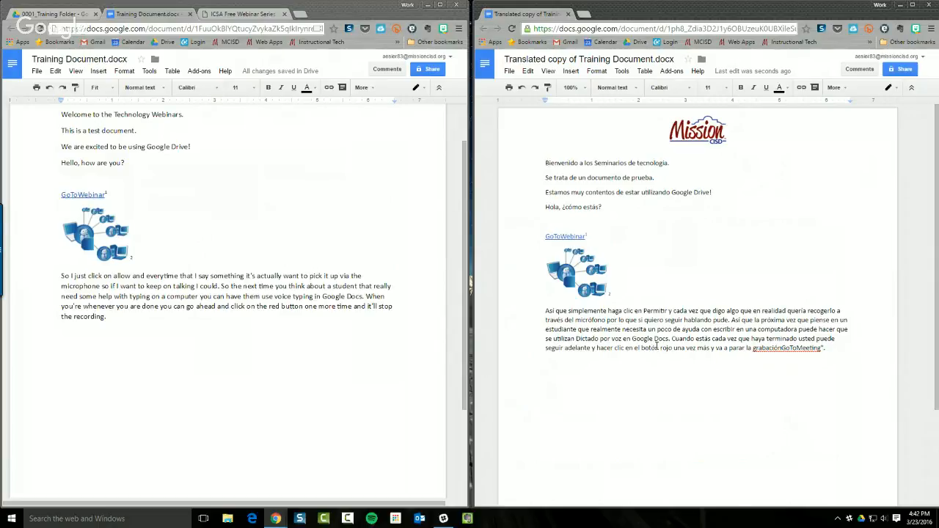
scroll(655, 347, down, 1)
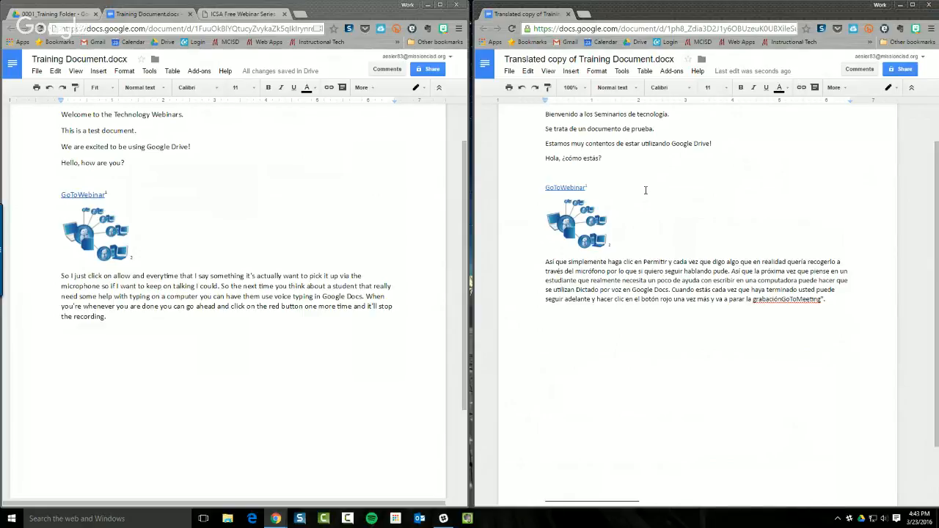
Find and select 'Translated copy of Training Document.docx' in My Drive after reloading Drive
click(46, 16)
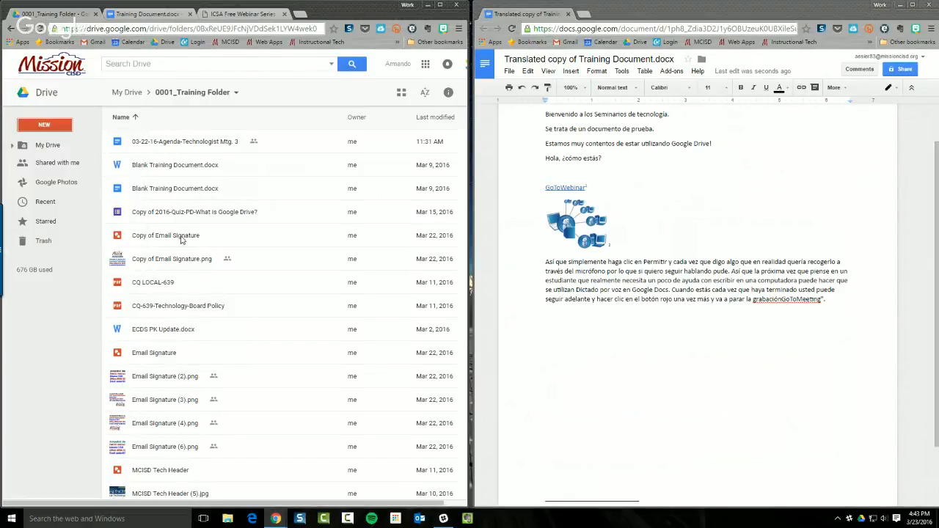
scroll(182, 240, down, 3)
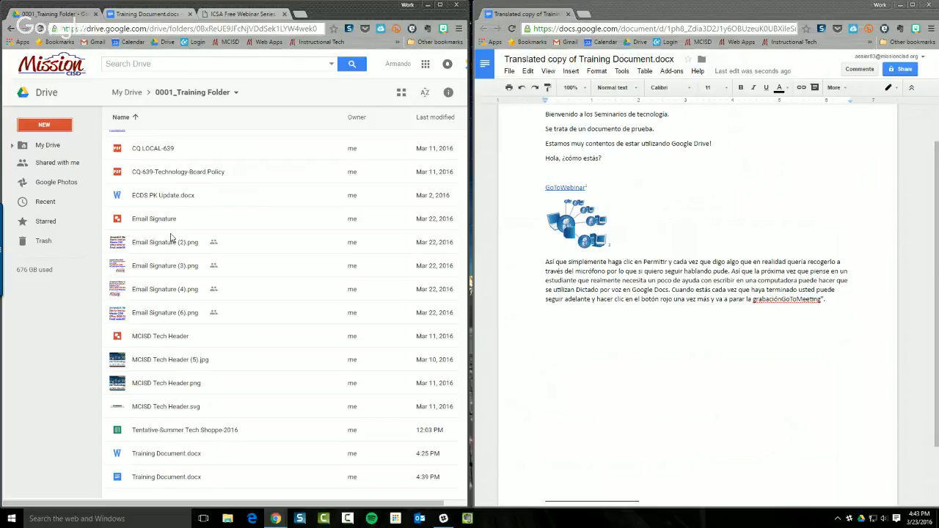
scroll(174, 363, up, 3)
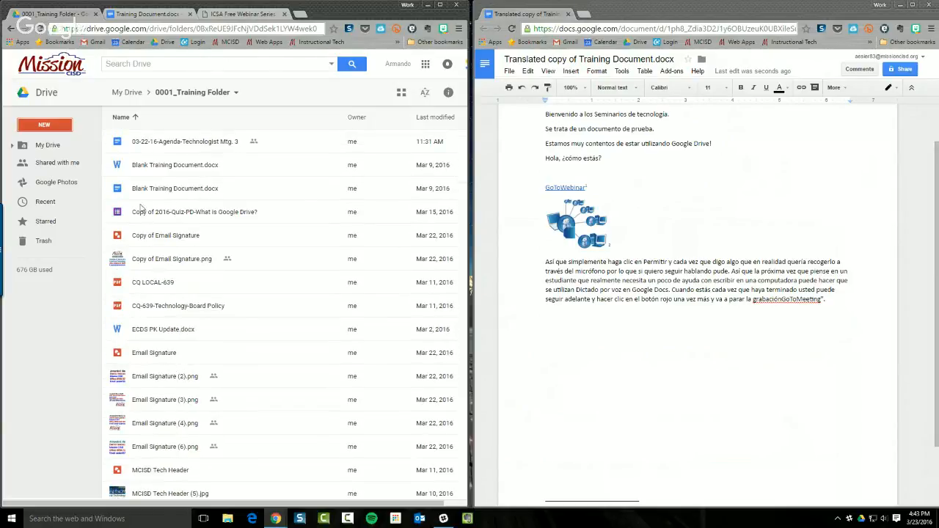
click(40, 29)
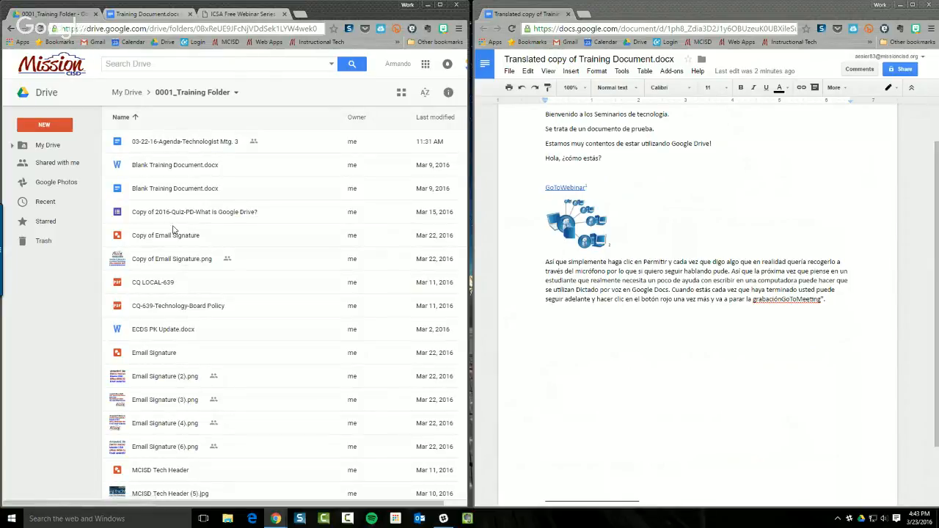
scroll(192, 337, down, 2)
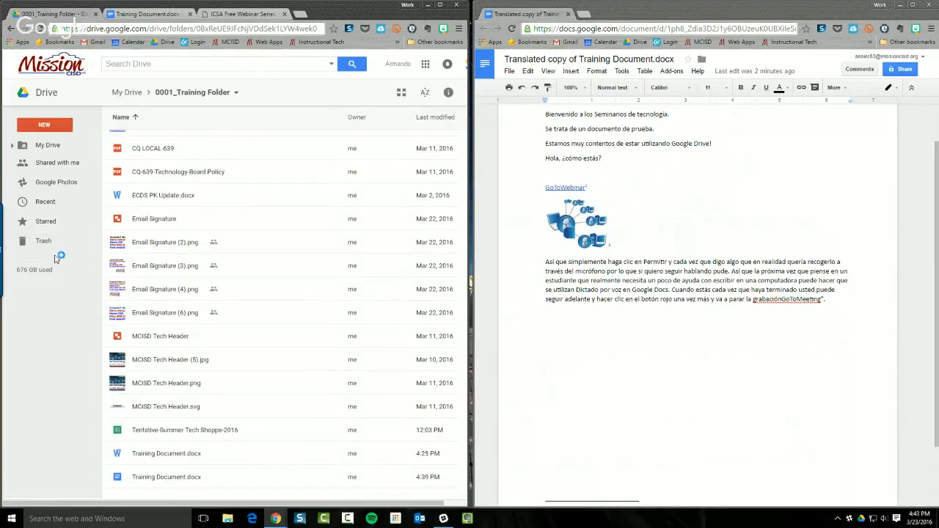
click(49, 145)
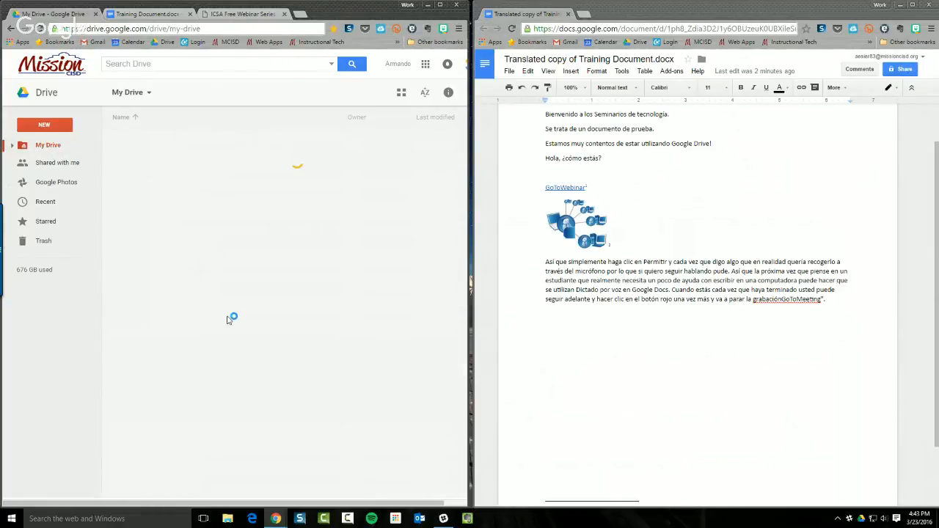
scroll(229, 327, down, 5)
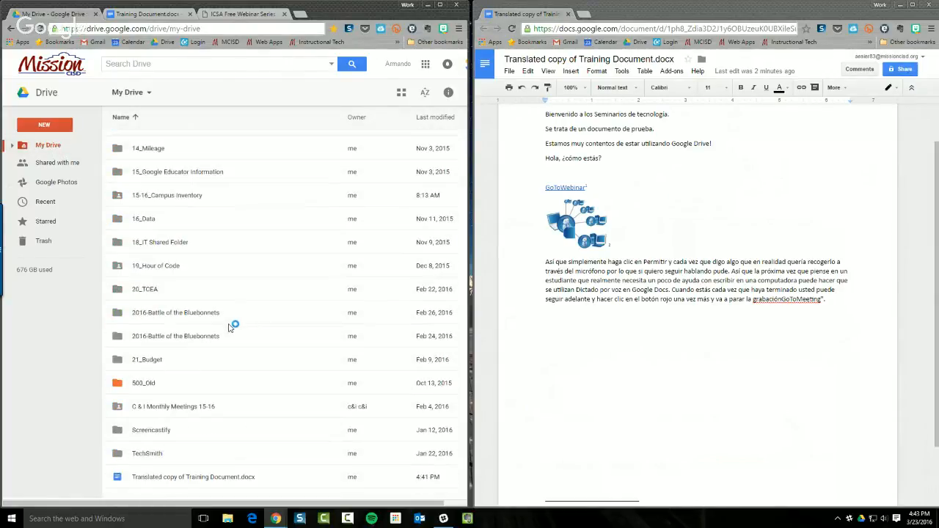
click(171, 481)
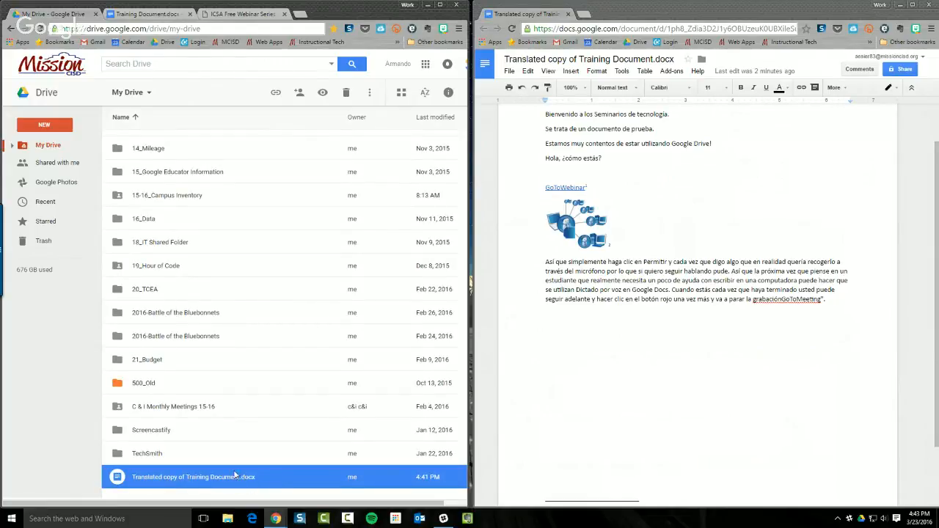
Return to the original Training Document, close the ICSA webinar page, and maximize the window
click(148, 15)
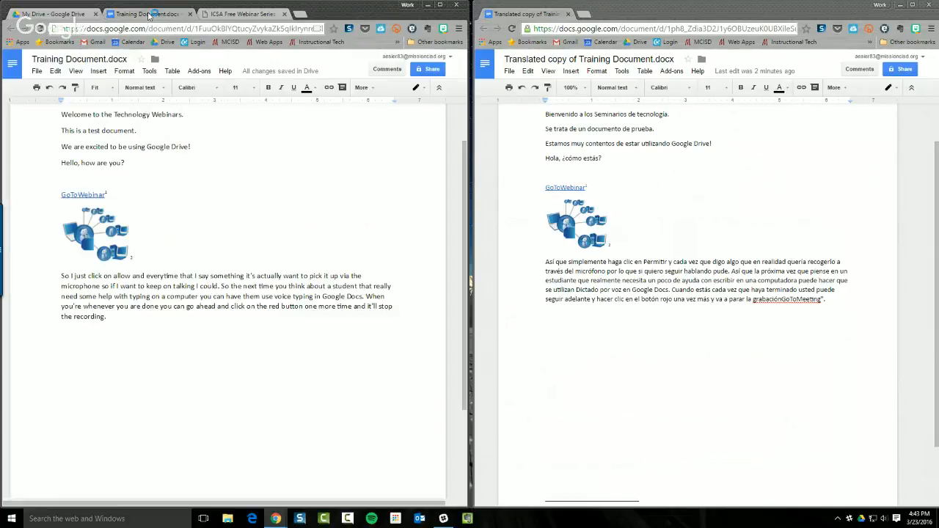
click(283, 14)
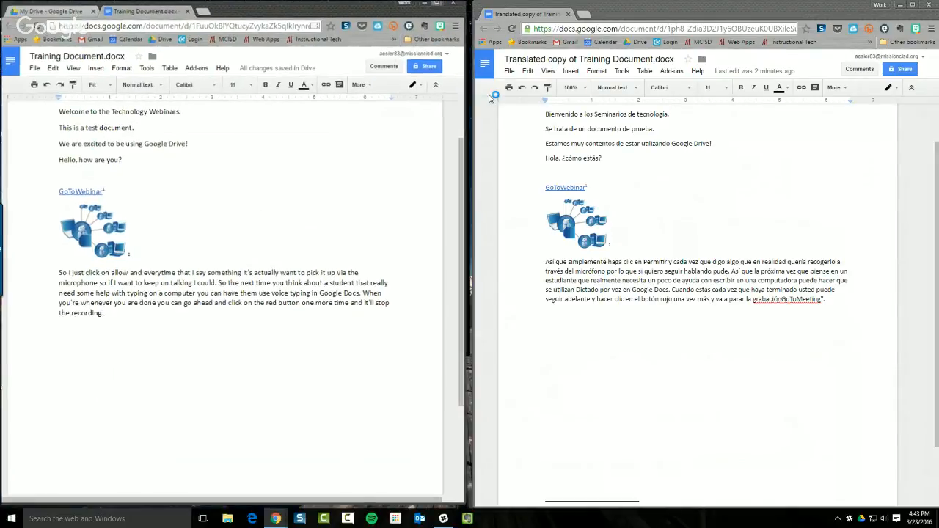
click(438, 6)
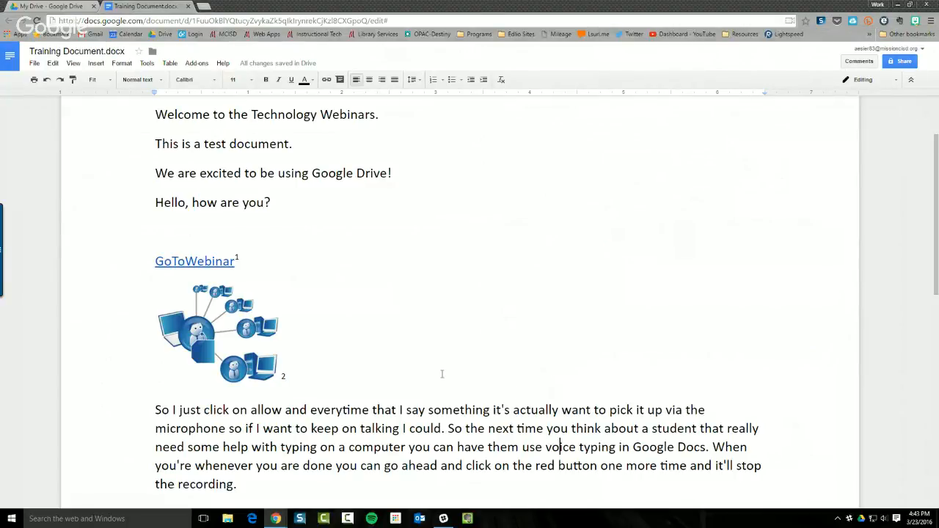
scroll(419, 379, up, 2)
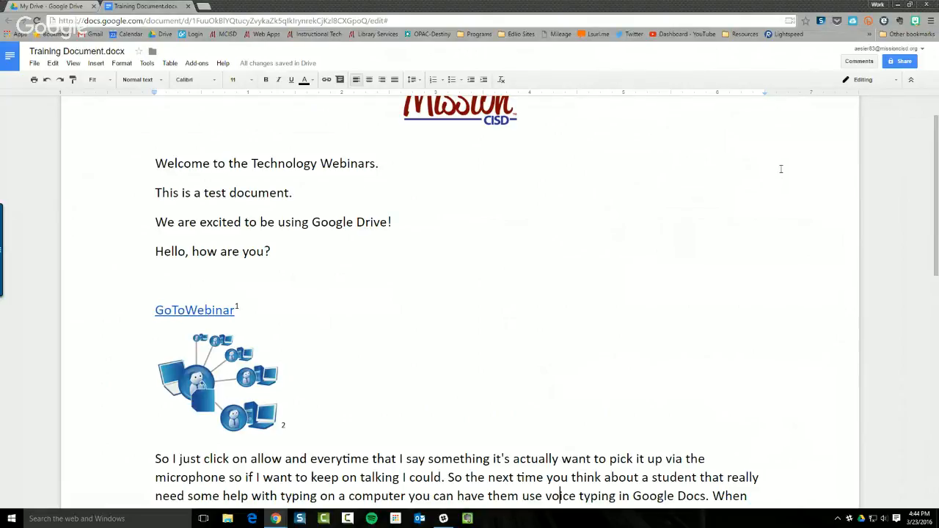
click(854, 64)
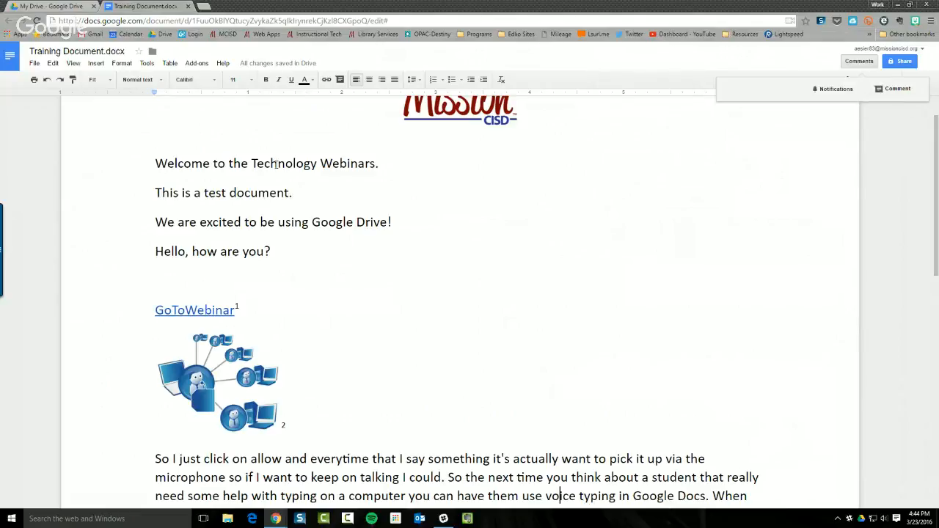
click(897, 89)
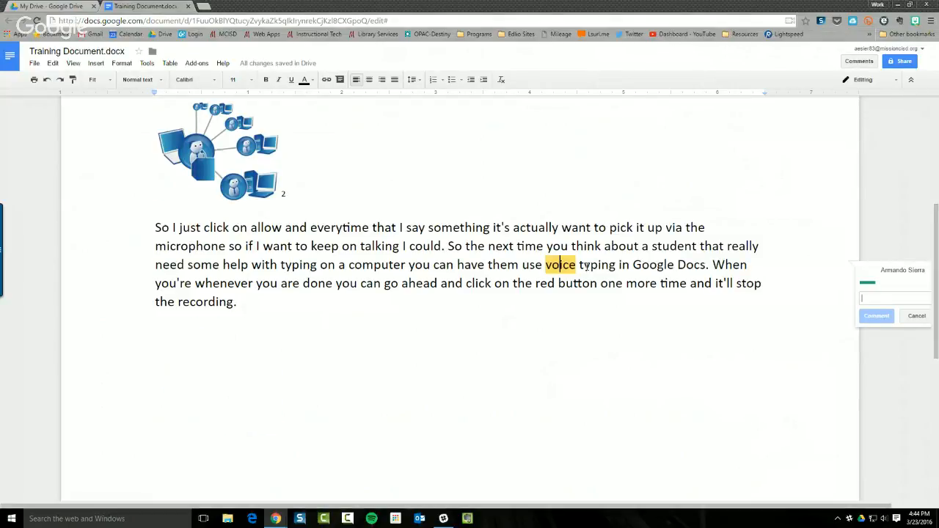
scroll(638, 277, up, 1)
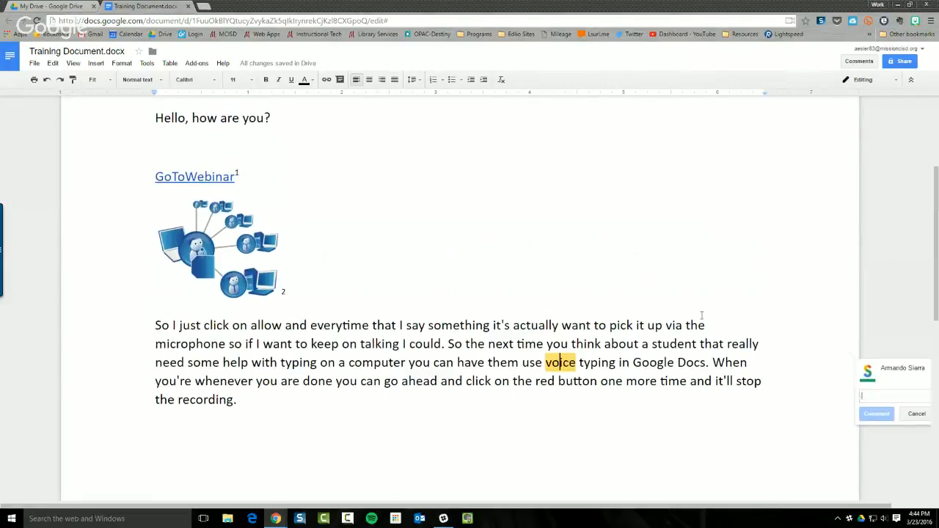
scroll(495, 213, up, 1)
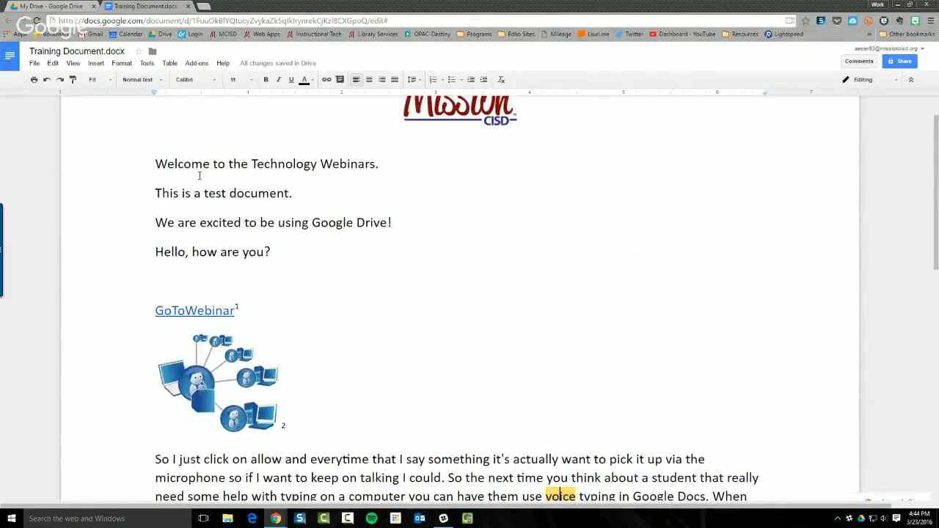
double_click(180, 163)
drag(247, 165, 380, 166)
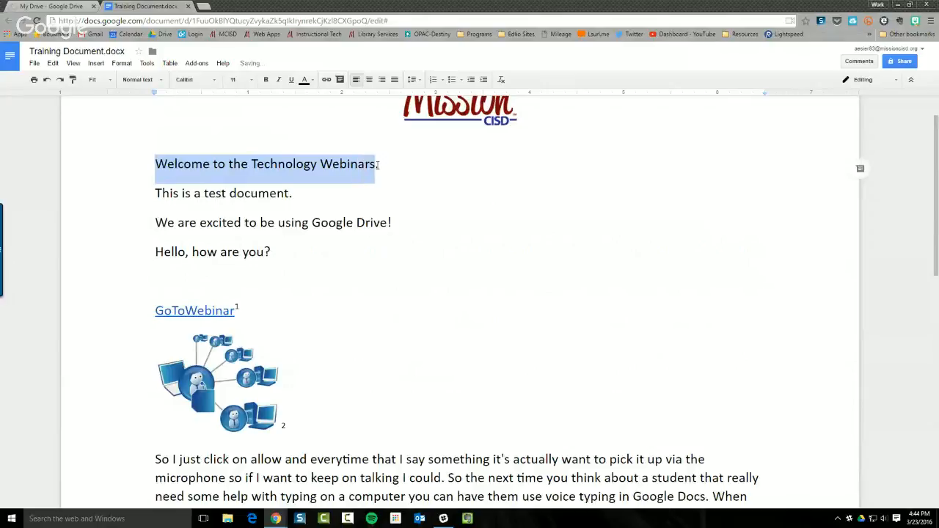
Zoom to 150% and comment 'Please change this greeting.' on the greeting line
click(852, 66)
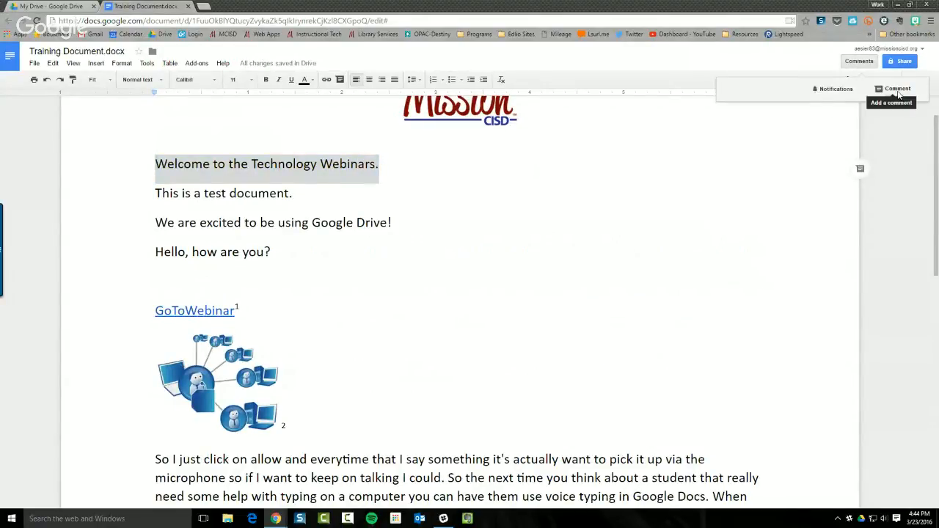
click(898, 90)
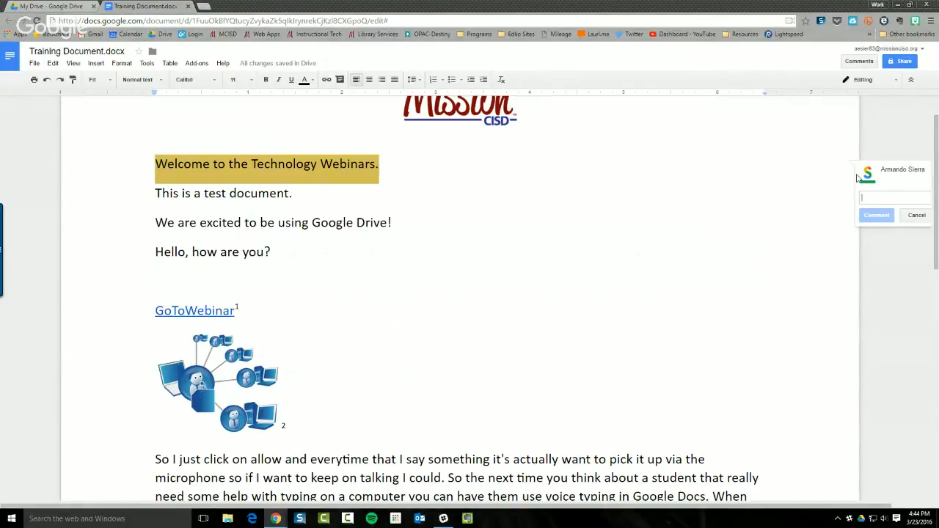
click(110, 80)
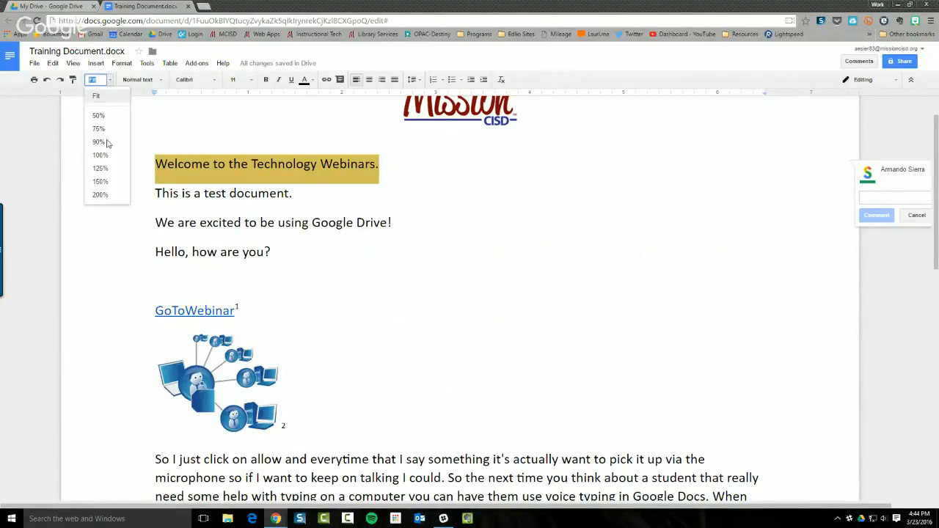
click(101, 181)
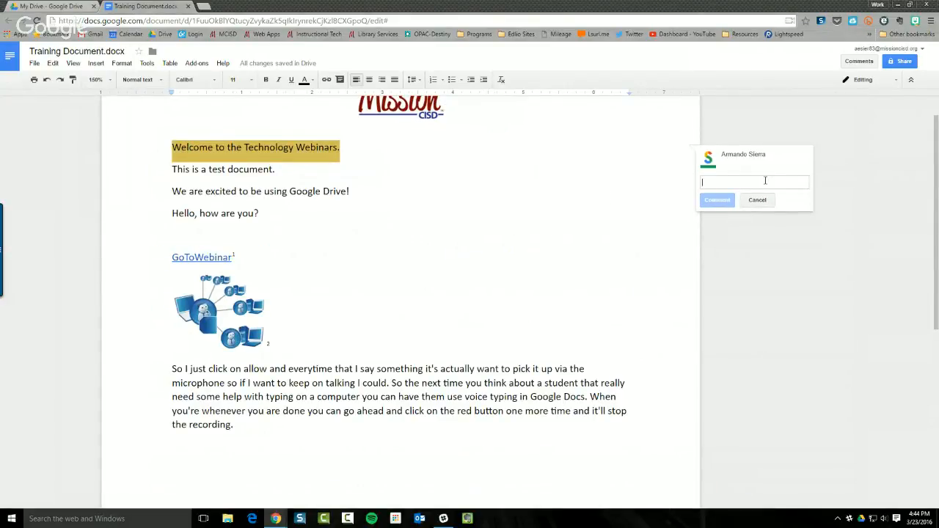
text(Please)
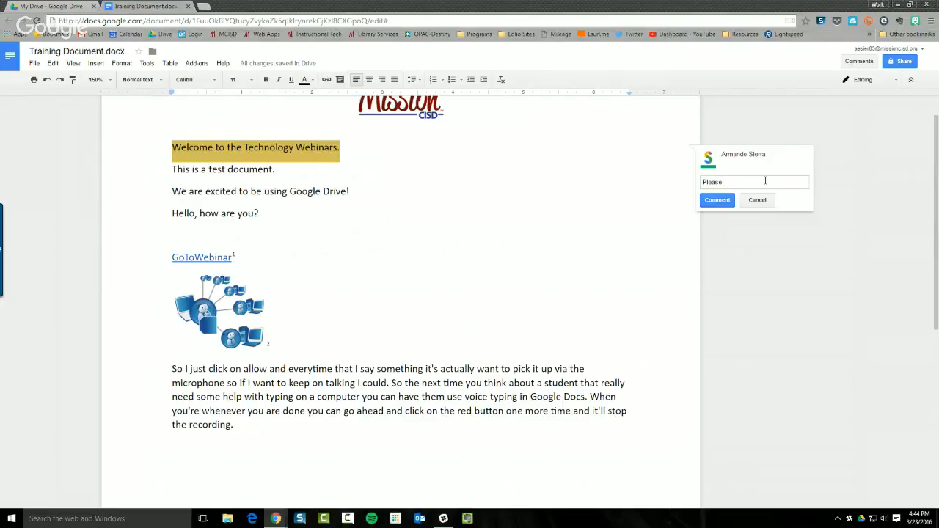
text( change this greeting.)
key(ctrl+Return)
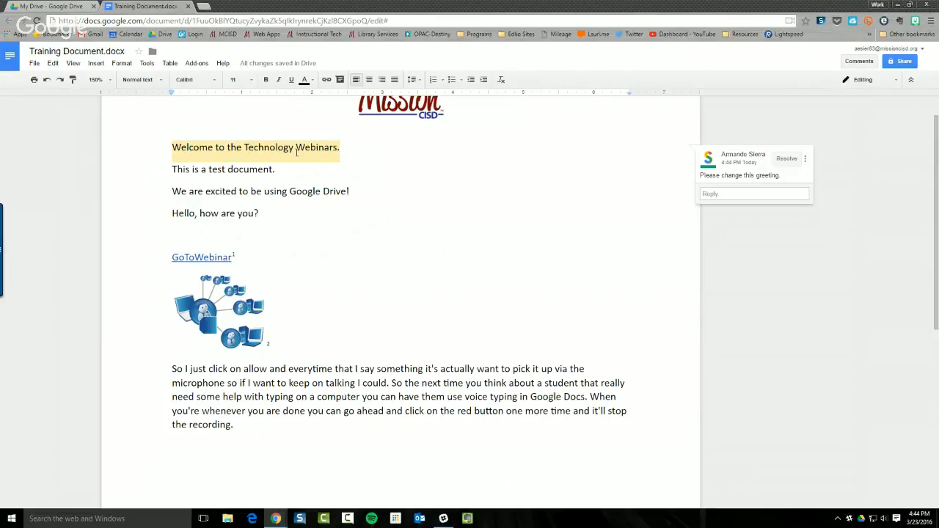
Reply 'I think it is ok' to the greeting comment, then resolve the thread
drag(341, 146, 166, 145)
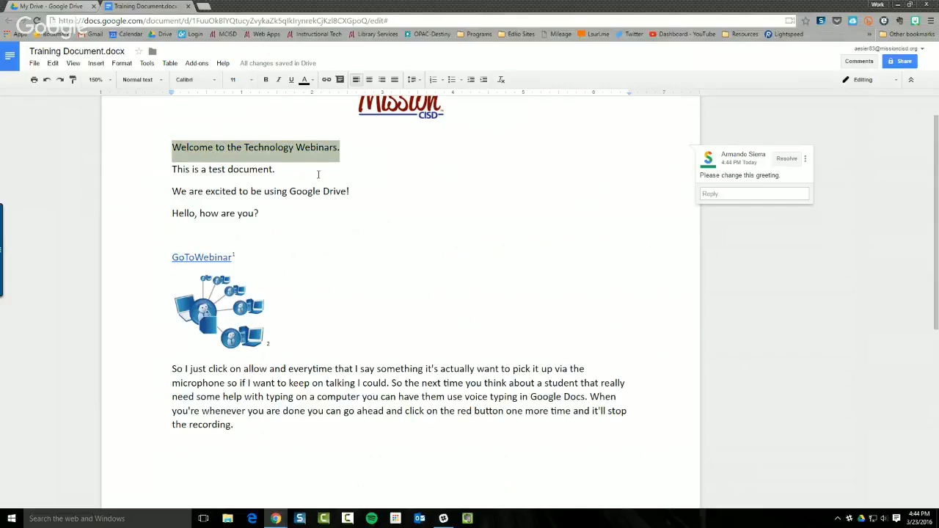
click(307, 146)
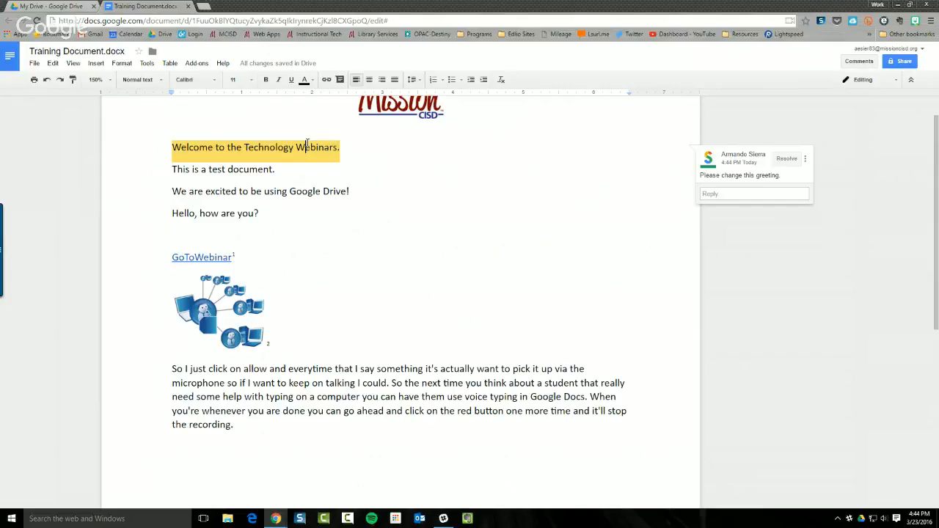
click(784, 193)
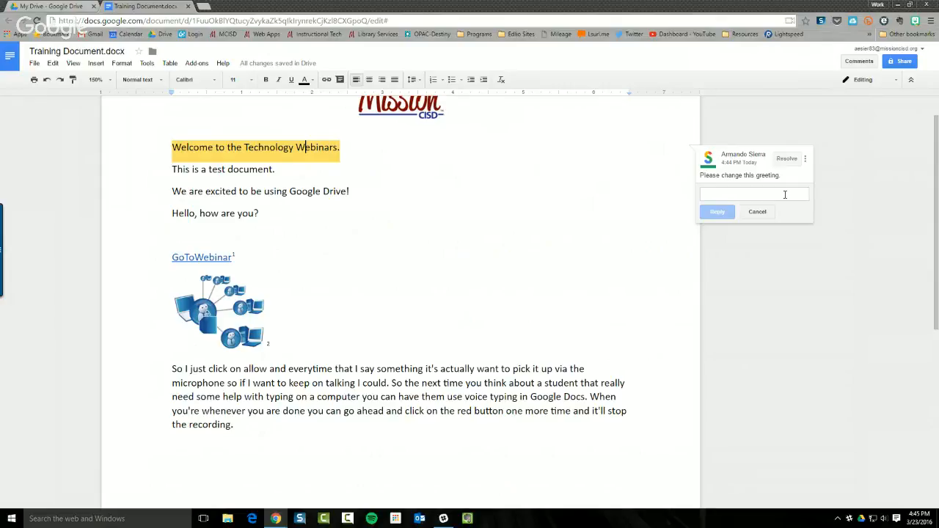
text(I think it is ok)
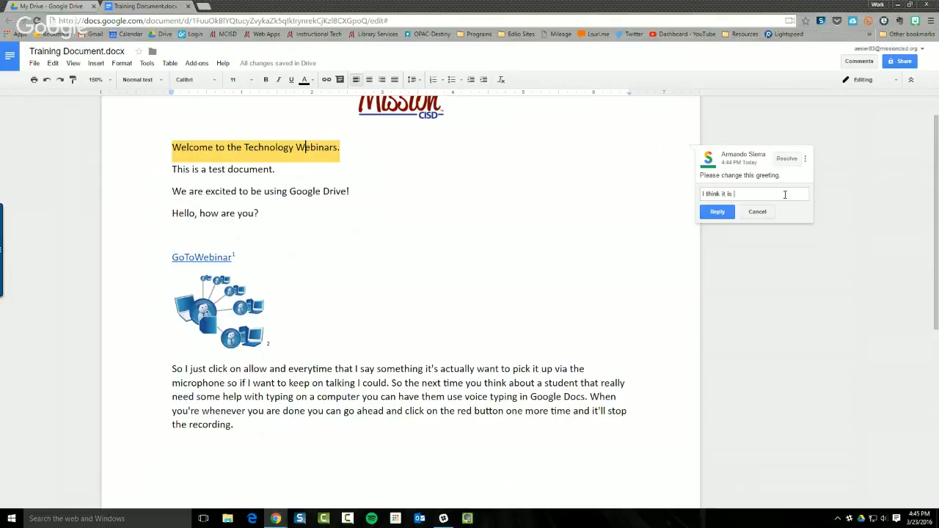
click(728, 214)
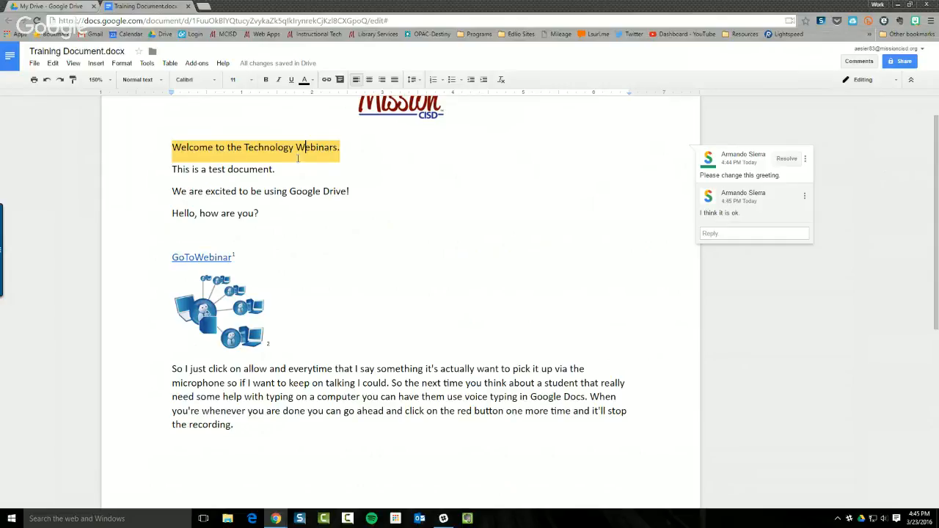
click(786, 159)
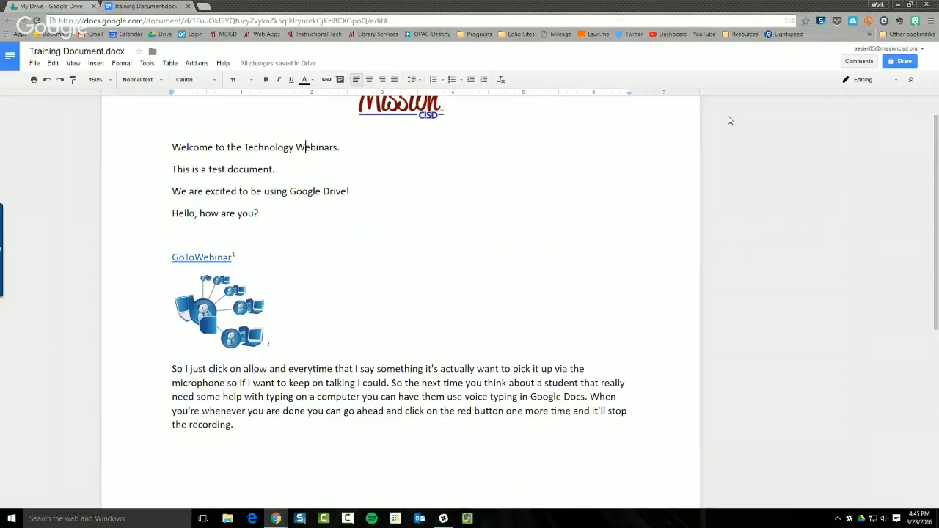
Review past comments, including the resolved thread, and reload the document
click(859, 61)
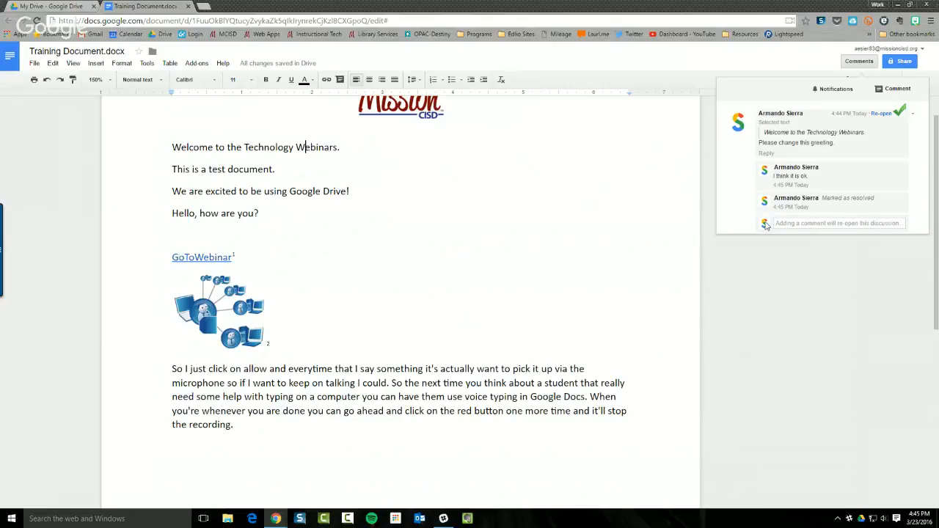
key(F5)
click(756, 308)
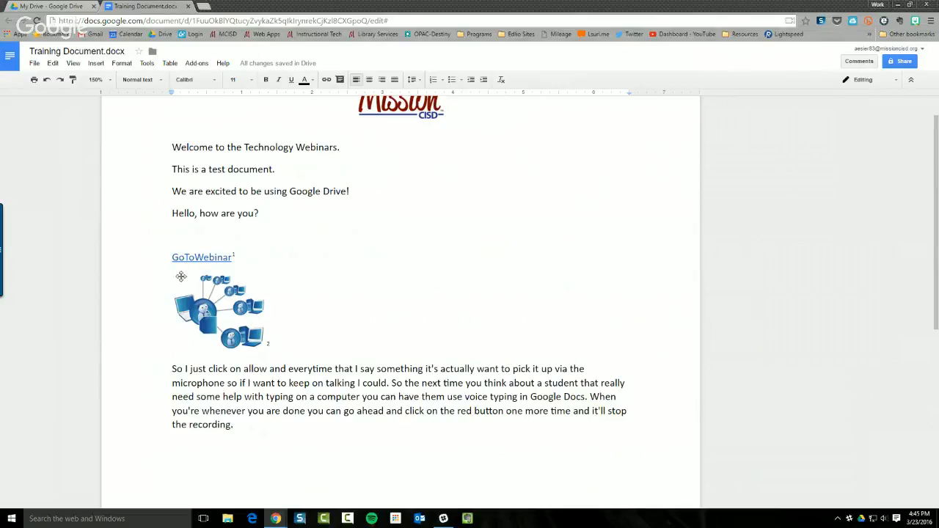
Post 'Use a different picture.' on the networking image below GoToWebinar, then resolve it
click(209, 301)
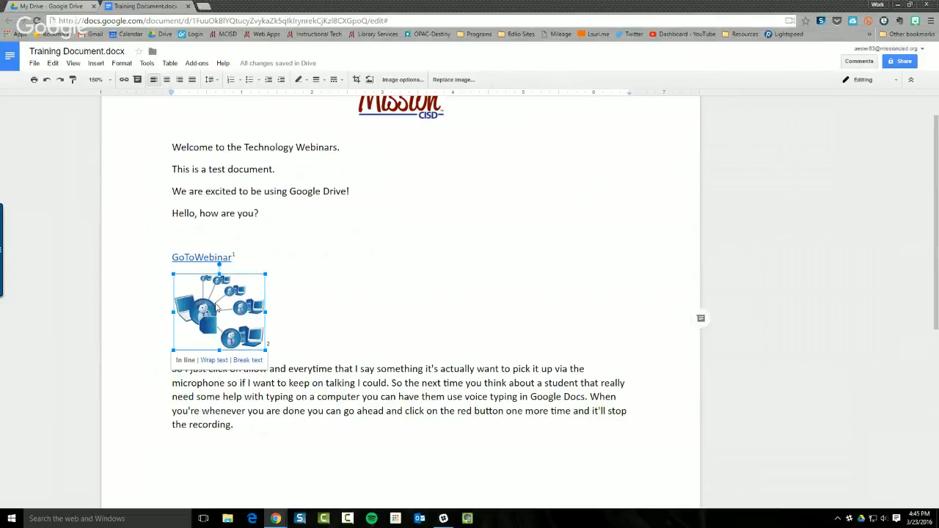
click(706, 322)
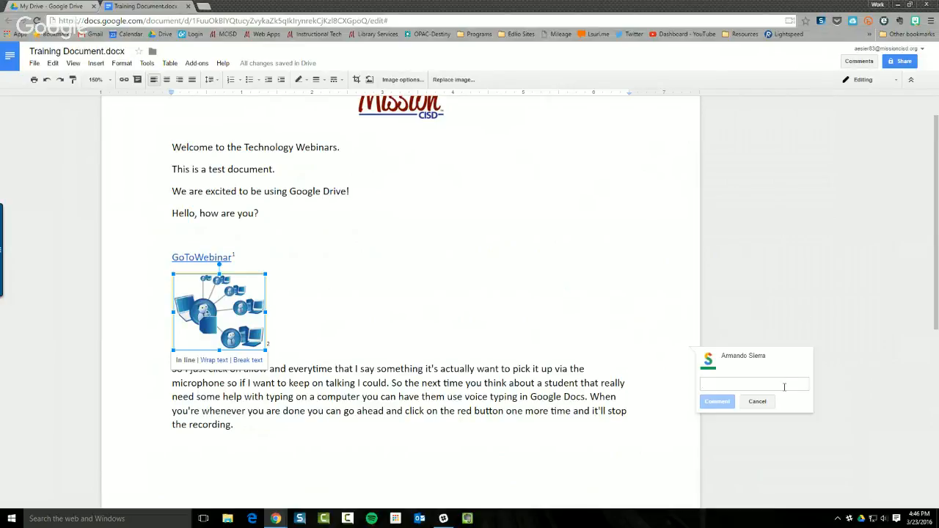
text(Use a )
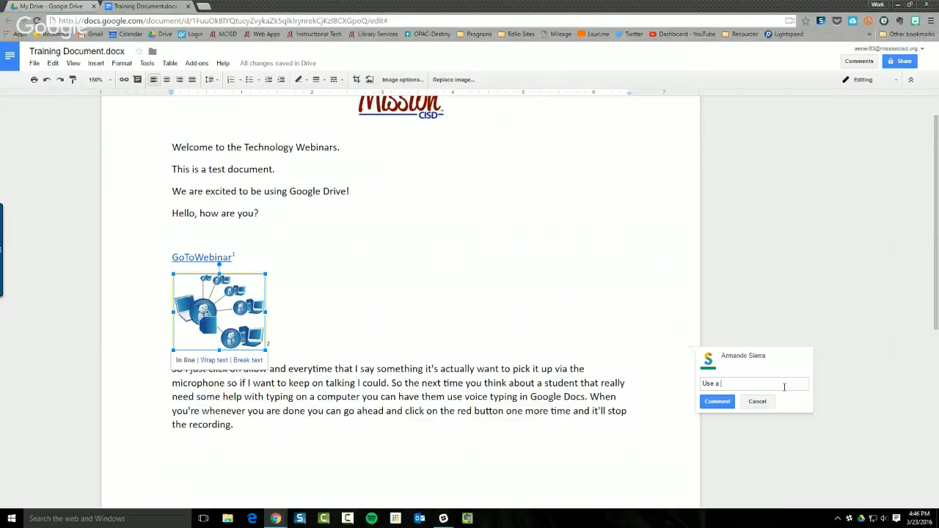
text(different picture .)
key(Return)
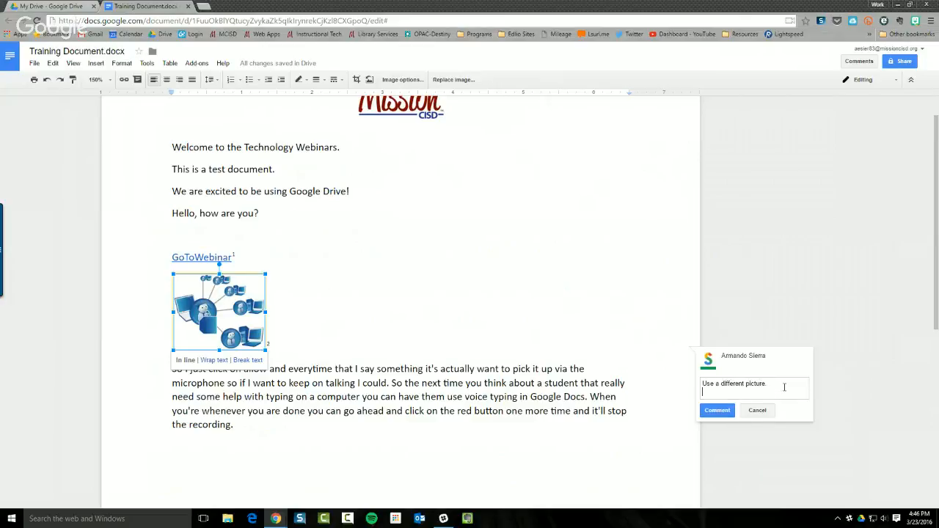
key(ctrl+Return)
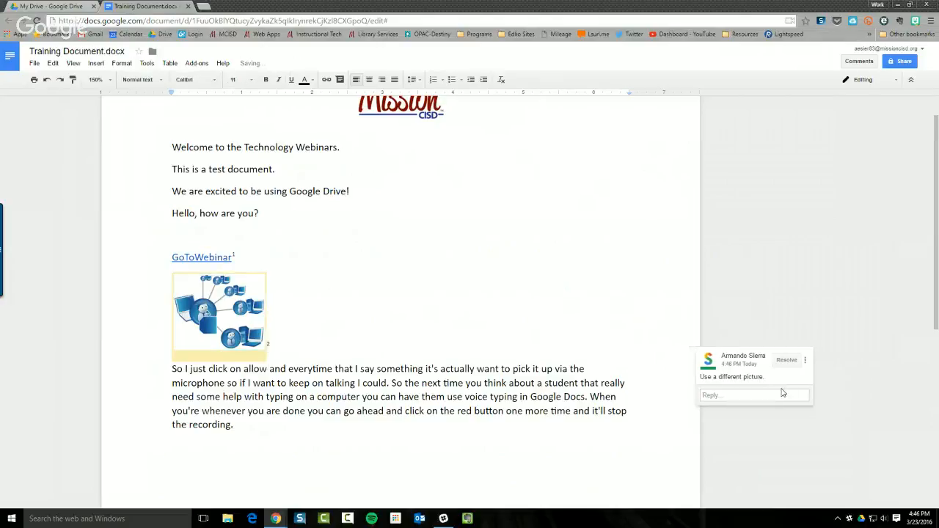
click(189, 323)
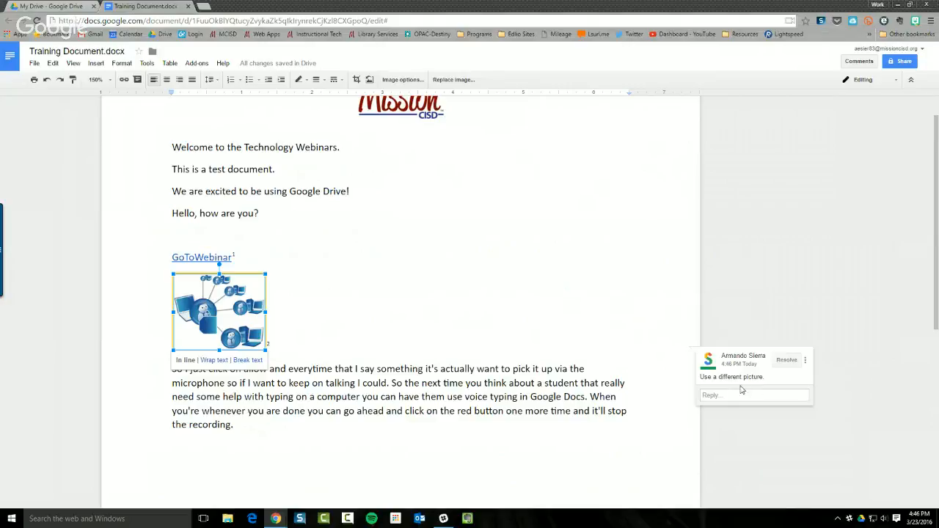
click(785, 360)
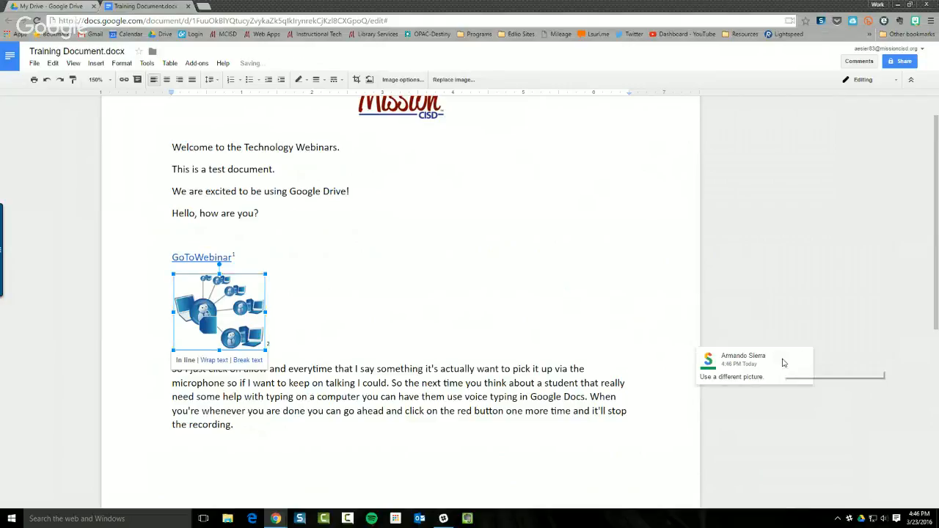
click(288, 305)
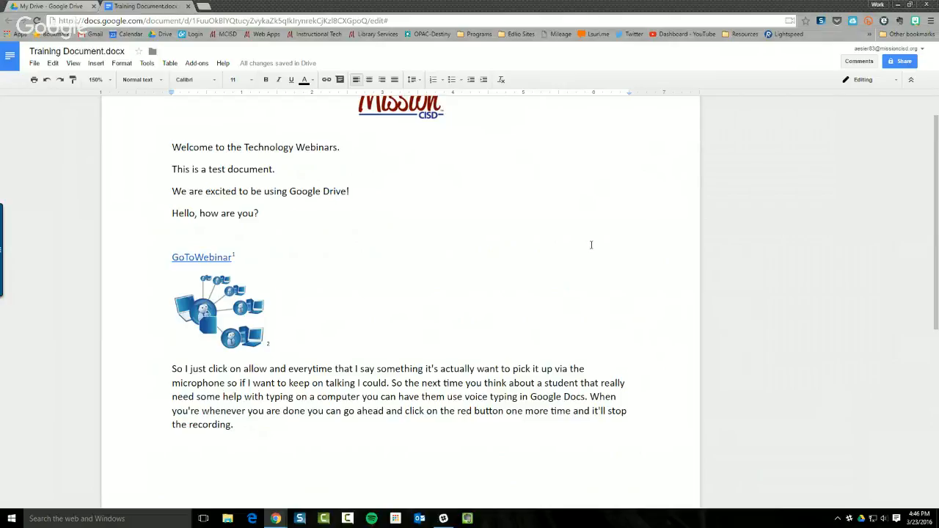
click(845, 80)
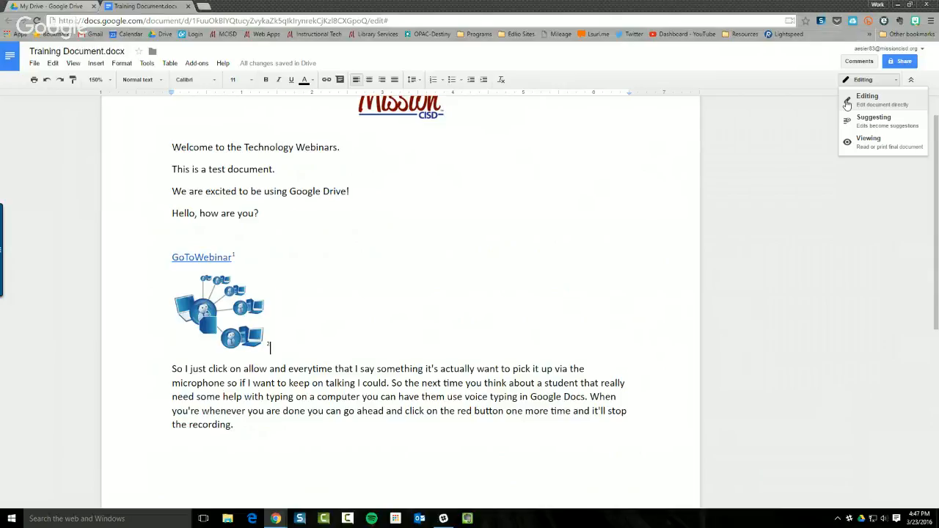
click(847, 104)
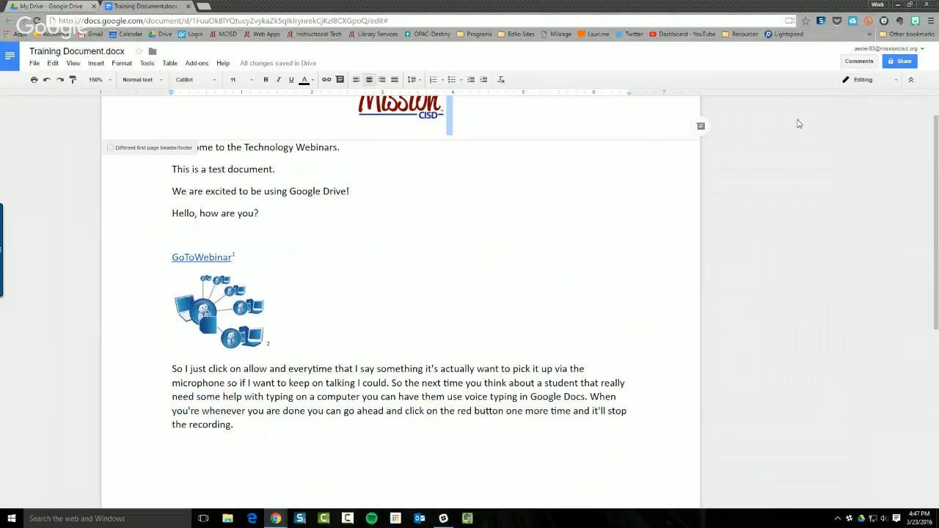
click(402, 239)
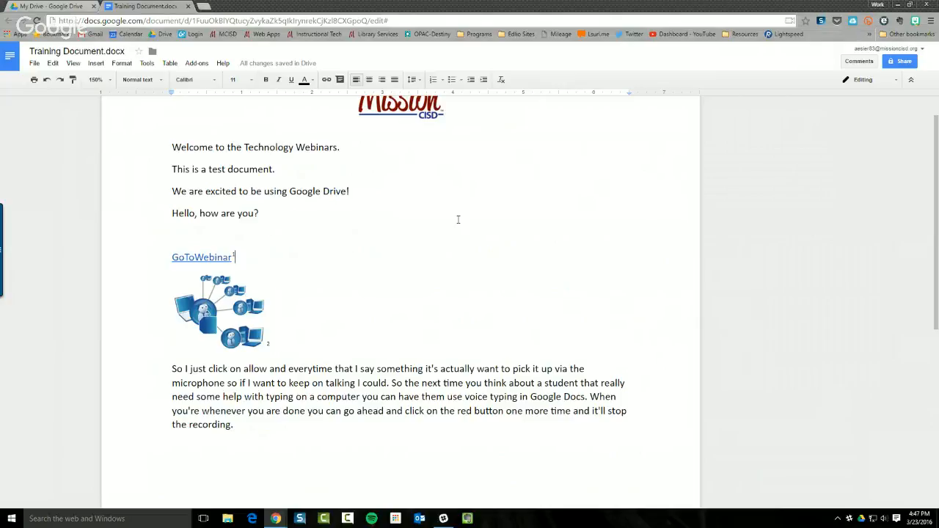
Dismiss the Share settings without adding anyone, then bring up the Editing/Suggesting/Viewing mode list
click(900, 61)
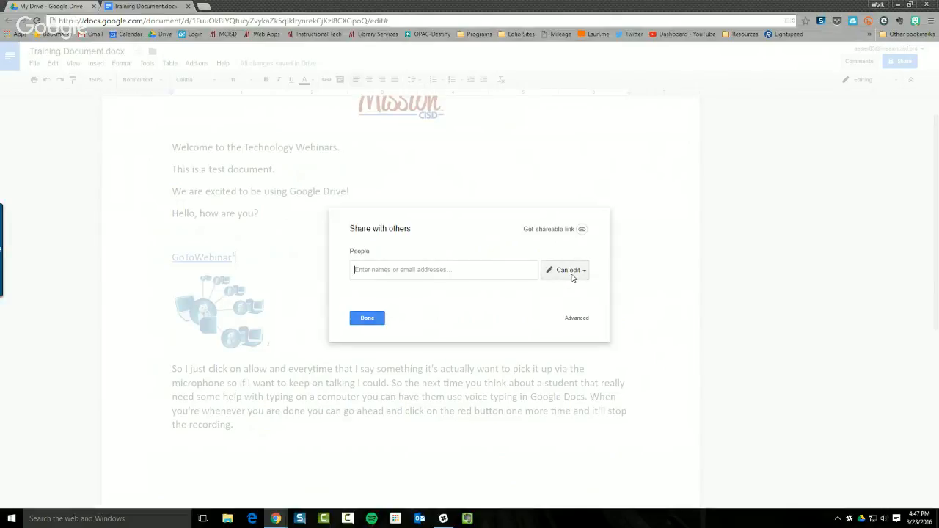
click(369, 318)
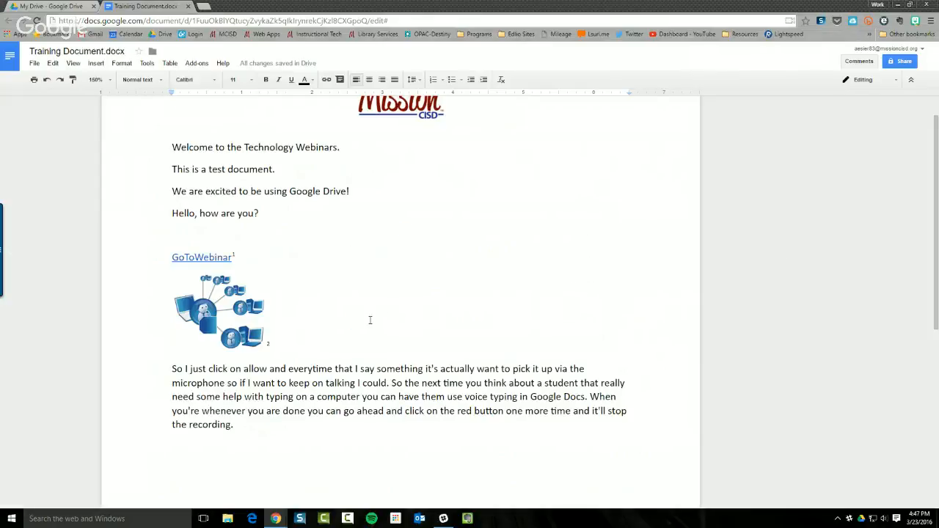
click(860, 83)
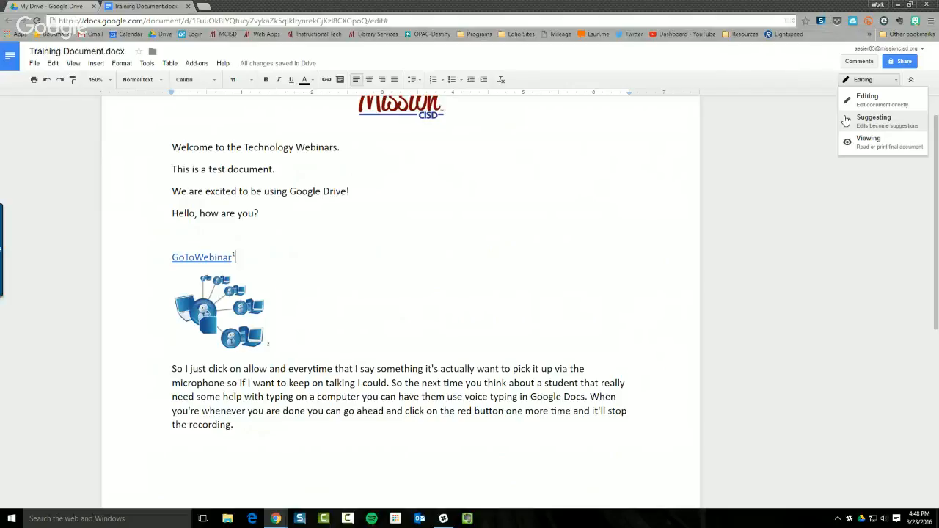
Suggest deleting 'This is a test document.', then return to Editing and accept that suggestion
click(873, 120)
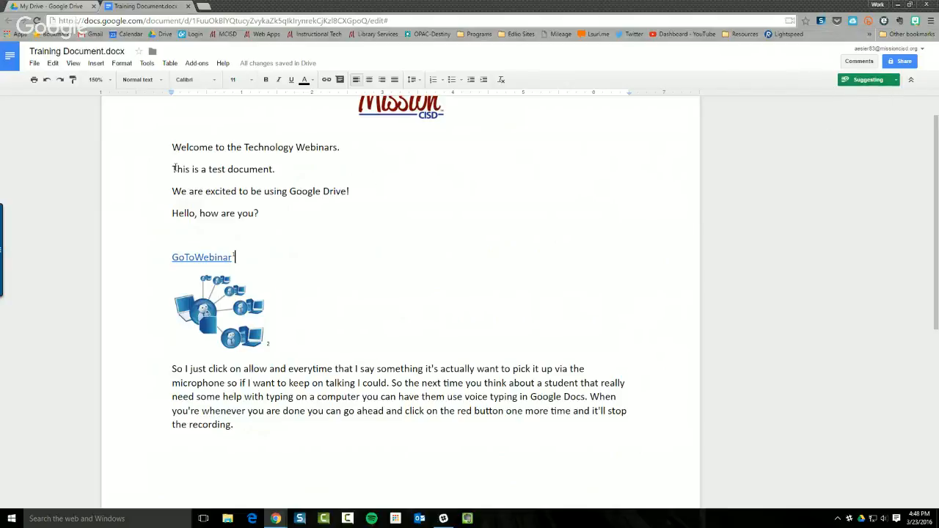
drag(173, 168, 273, 167)
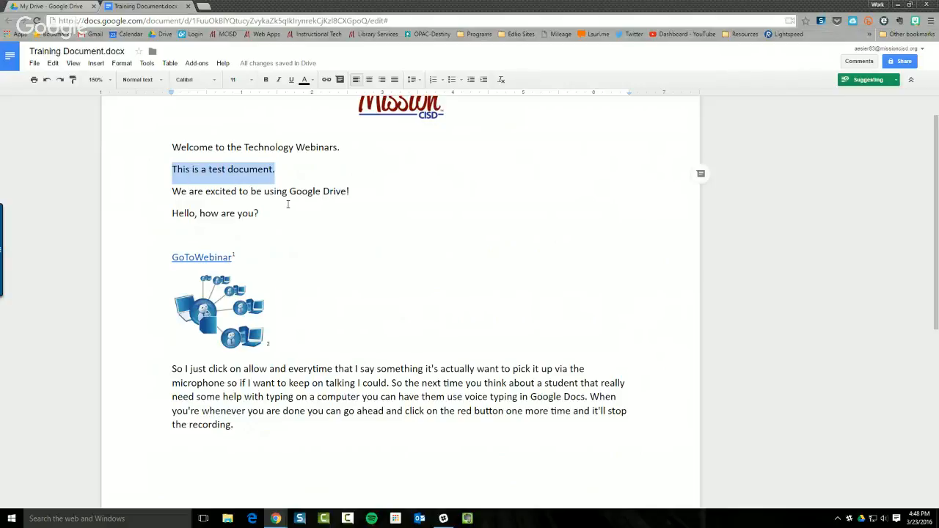
key(BackSpace)
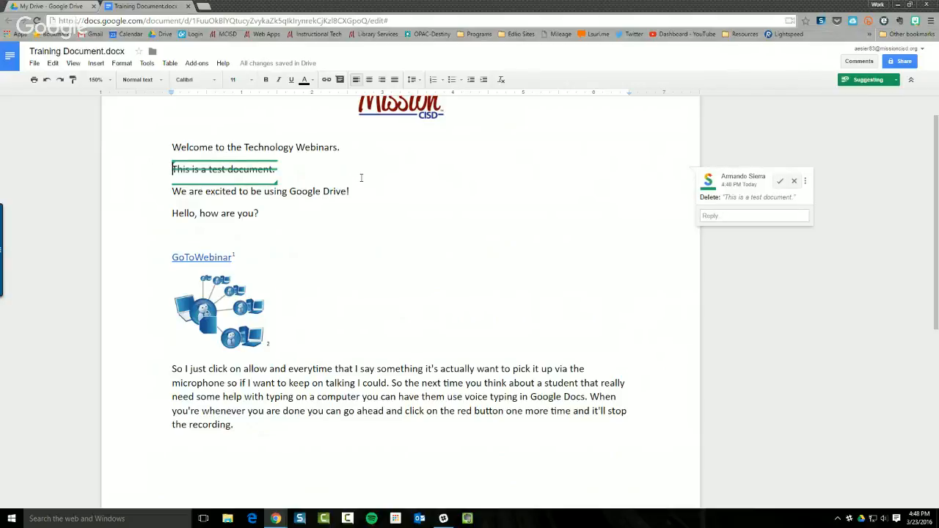
click(861, 81)
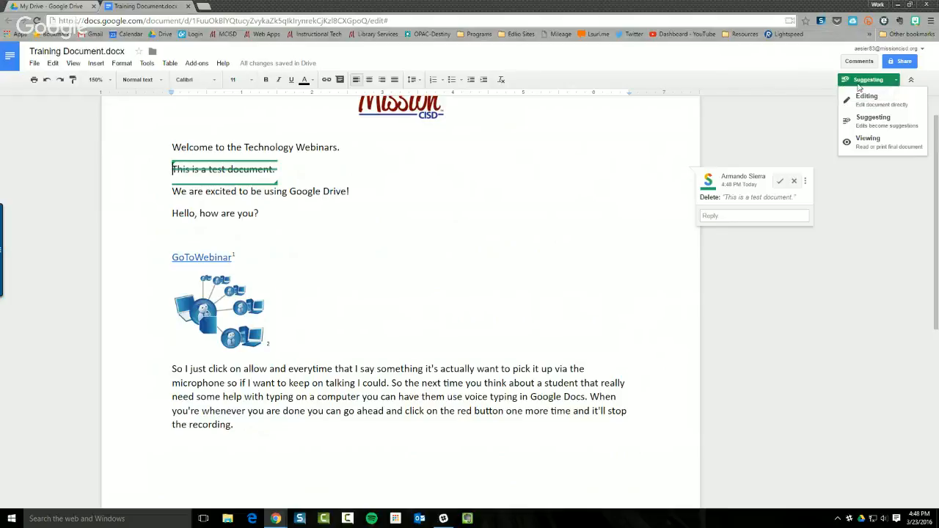
click(867, 102)
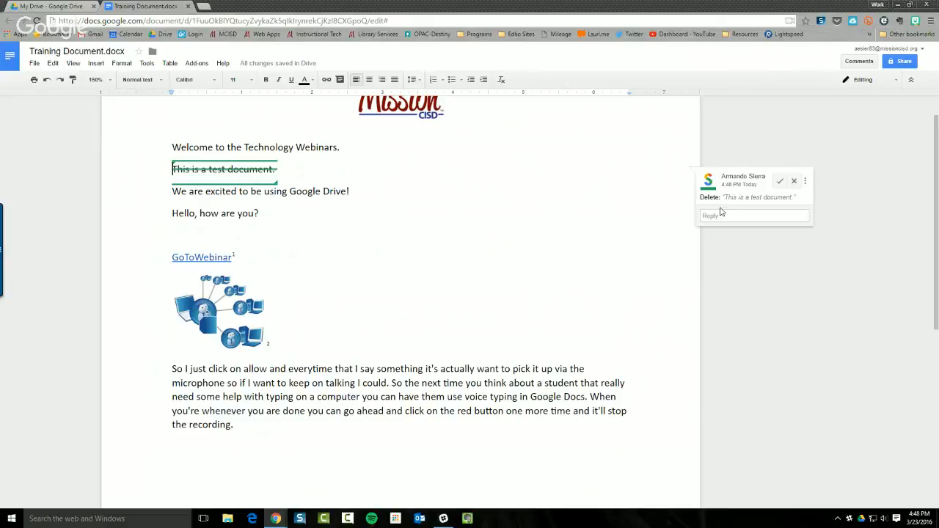
click(780, 183)
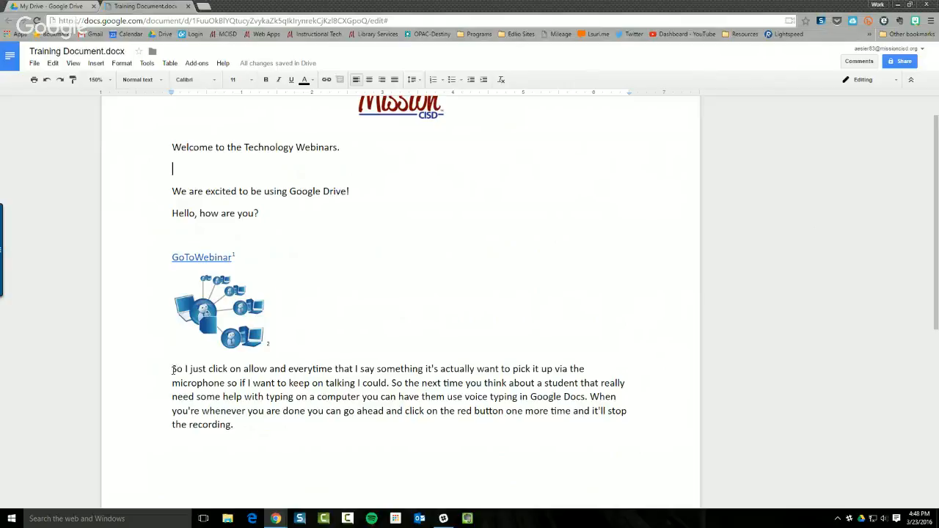
In Suggesting mode, suggest adding a comma after 'So' in the voice typing paragraph
drag(173, 369, 236, 428)
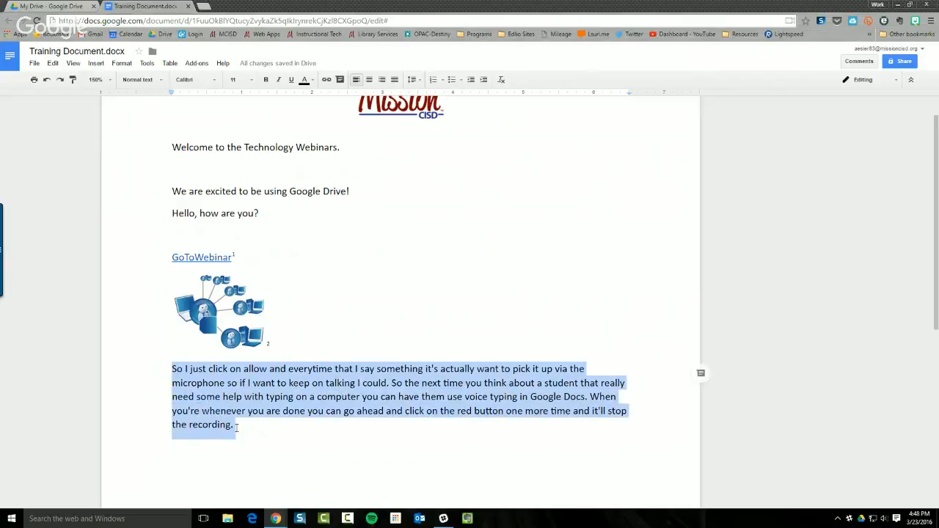
click(880, 80)
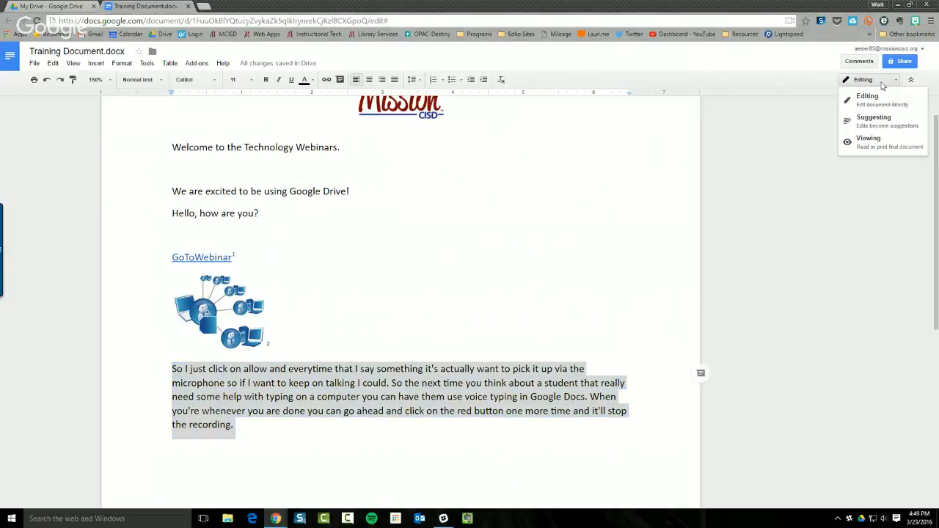
click(874, 119)
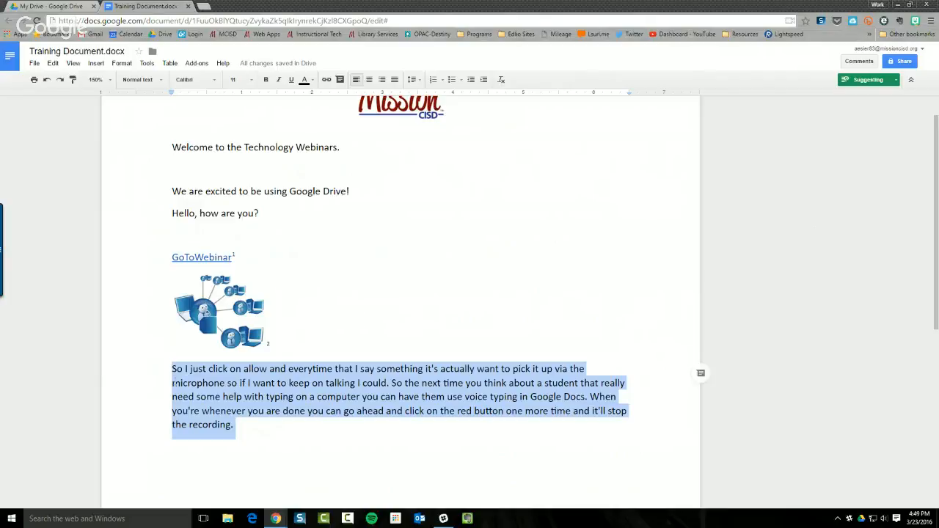
click(182, 371)
text(,)
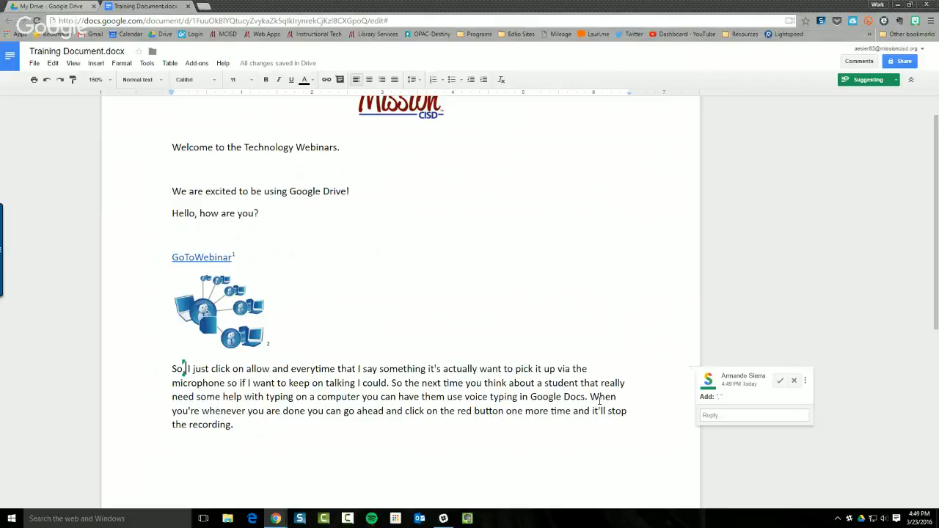
Suggest deleting 'When you're', fixing a stray 'W' typed near 'whenever'
drag(590, 397, 201, 411)
key(BackSpace)
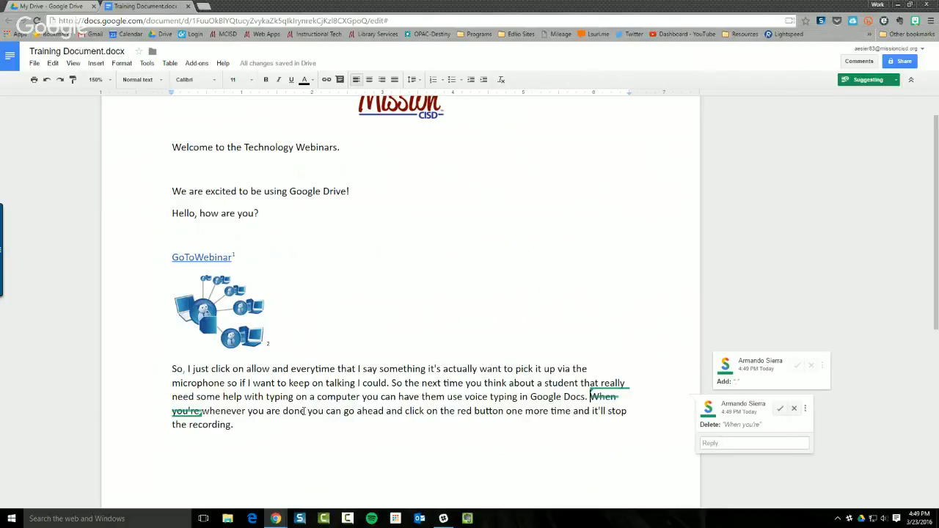
key(Delete)
text(W)
key(BackSpace)
click(208, 409)
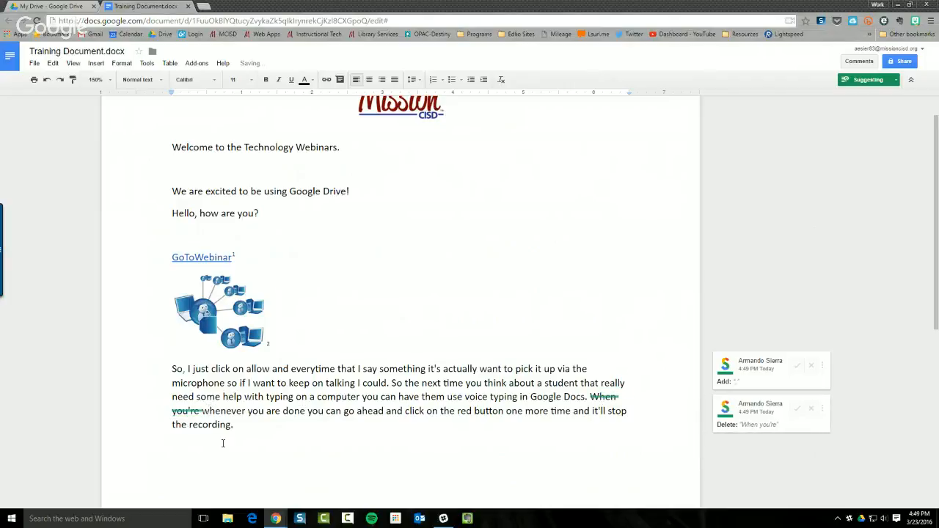
text(W)
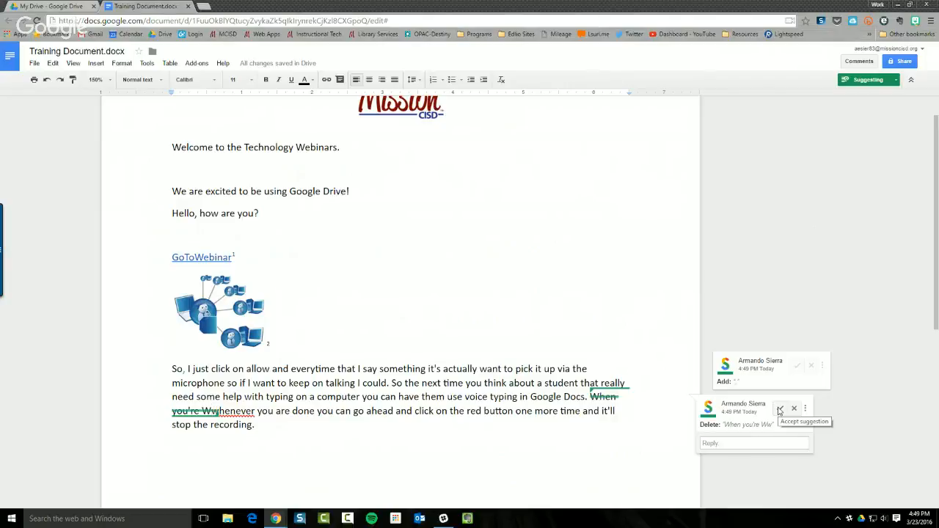
double_click(765, 289)
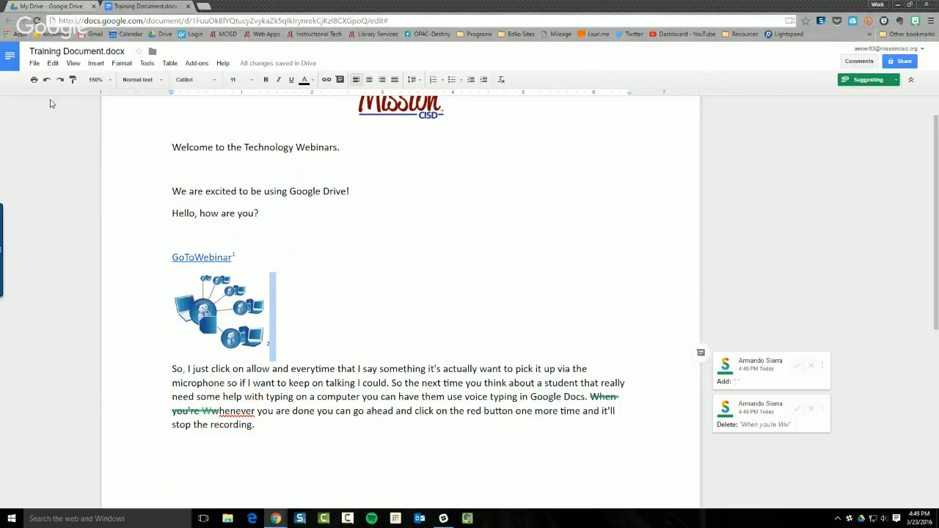
click(465, 382)
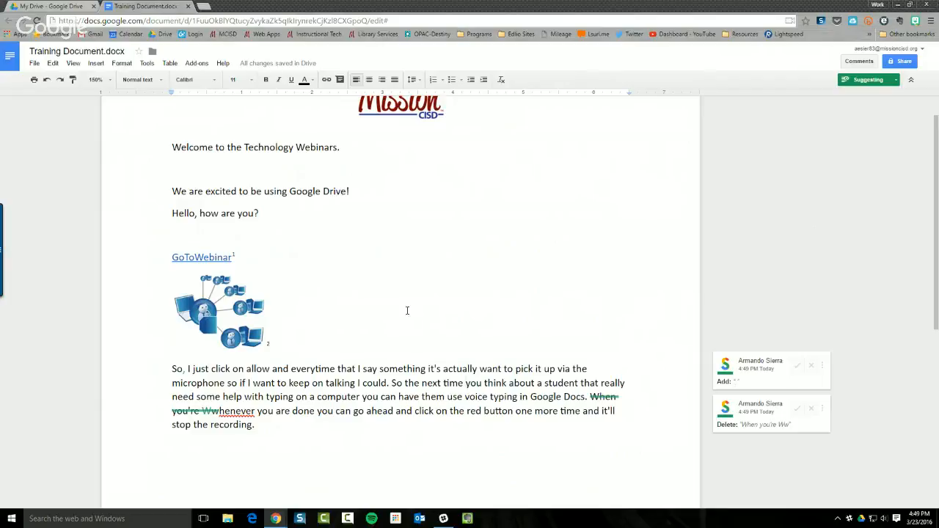
Try File > Email collaborators, find no collaborators in the Share dialog, and reopen File
click(35, 64)
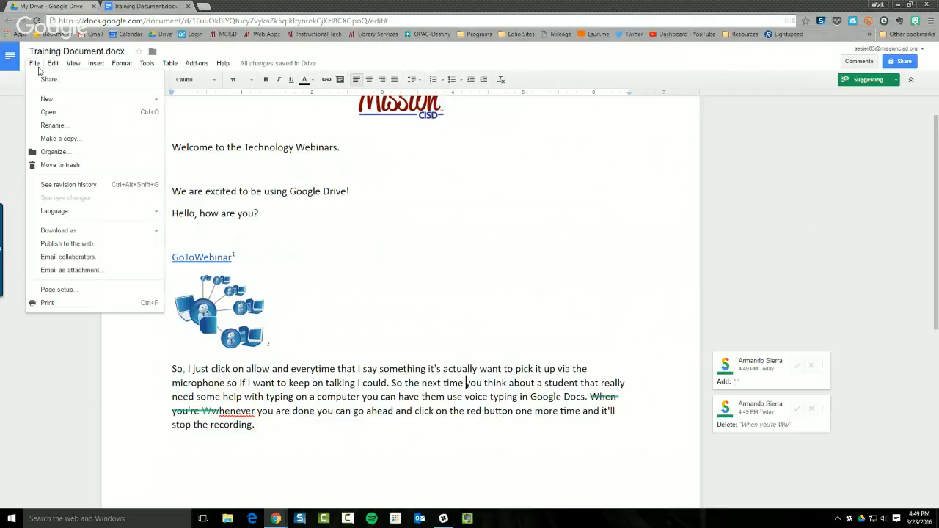
click(88, 258)
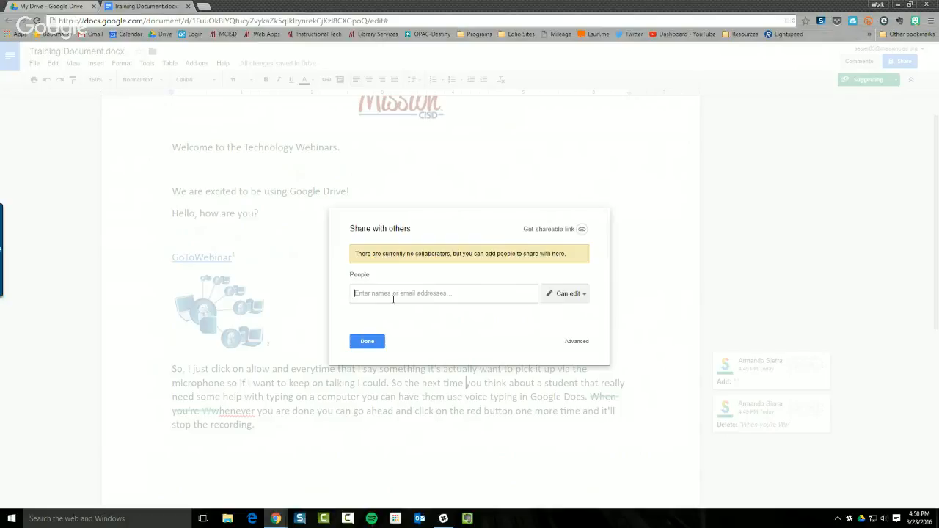
click(366, 343)
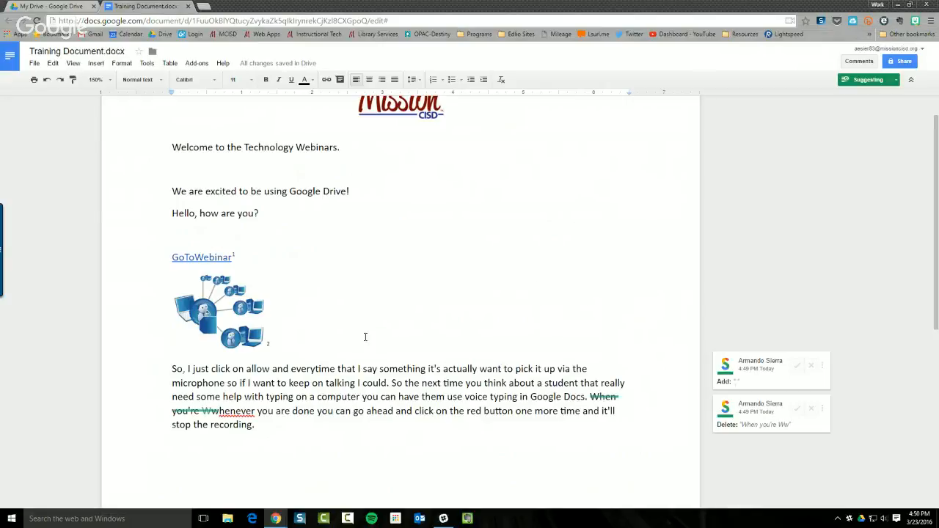
click(35, 64)
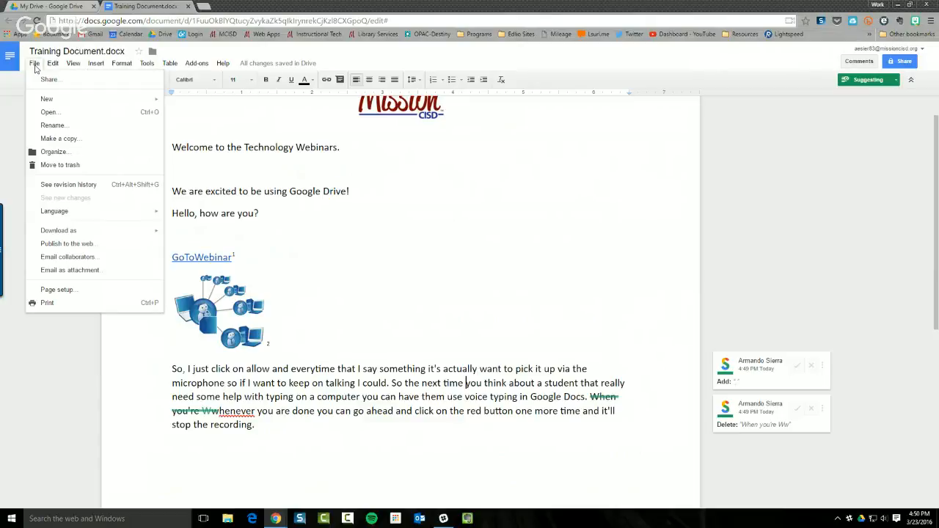
Start emailing the document as an attachment in Microsoft Word (.docx) format
click(45, 273)
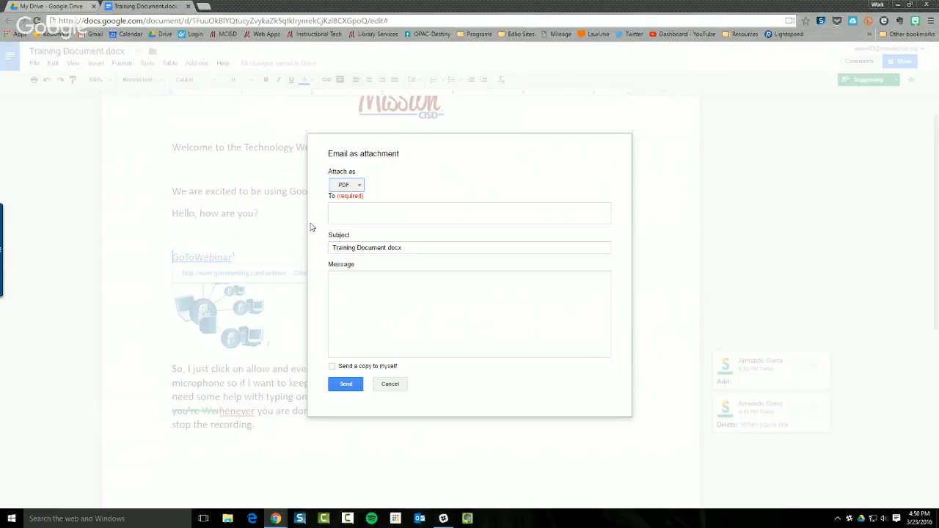
click(357, 184)
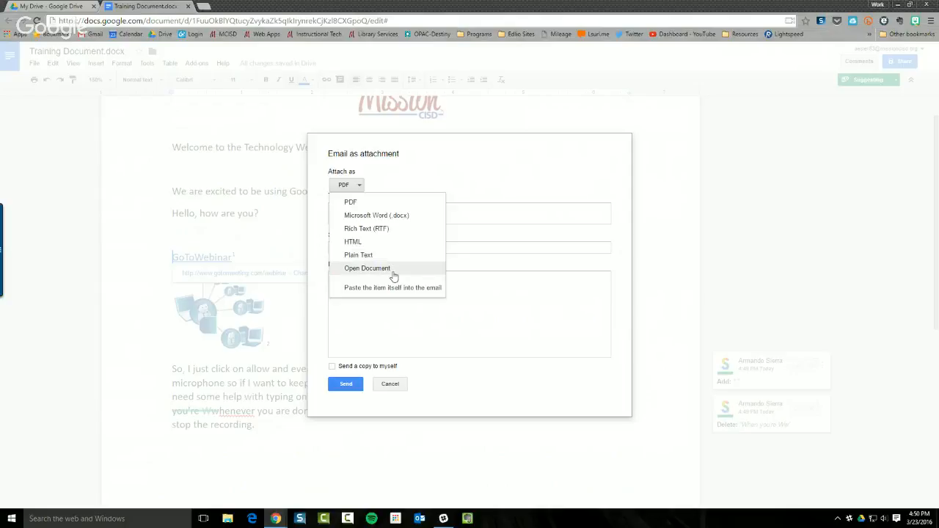
click(377, 303)
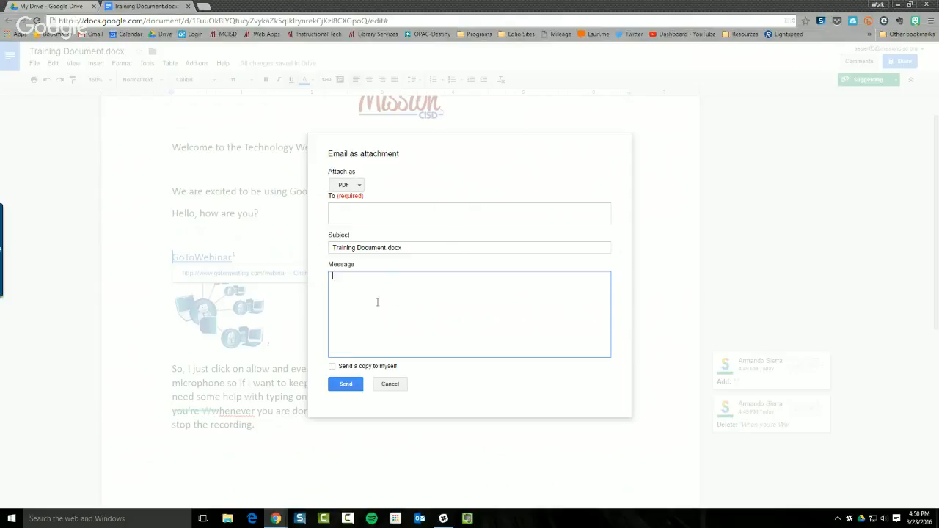
click(349, 187)
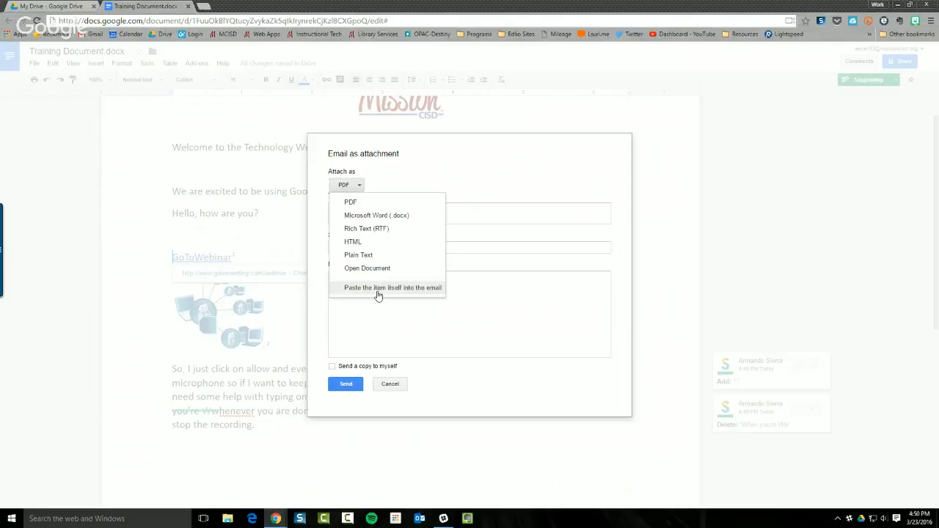
click(371, 301)
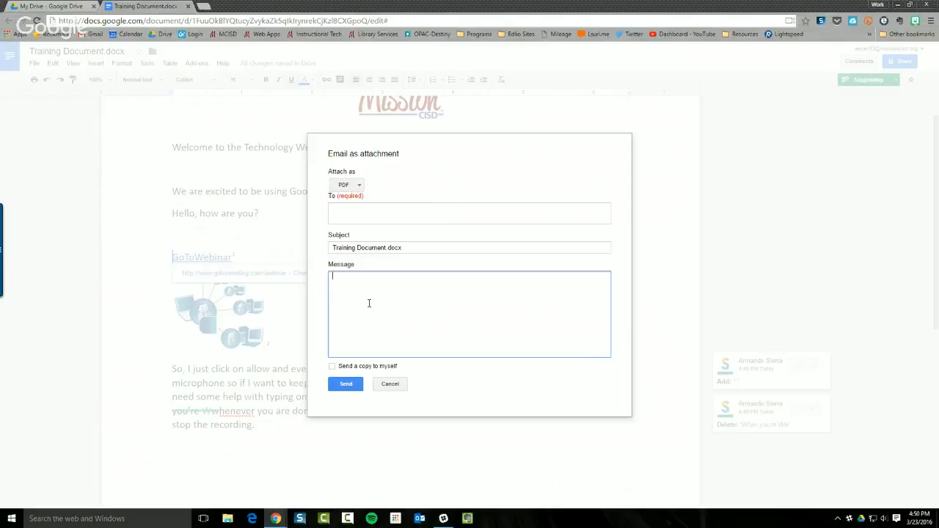
click(357, 188)
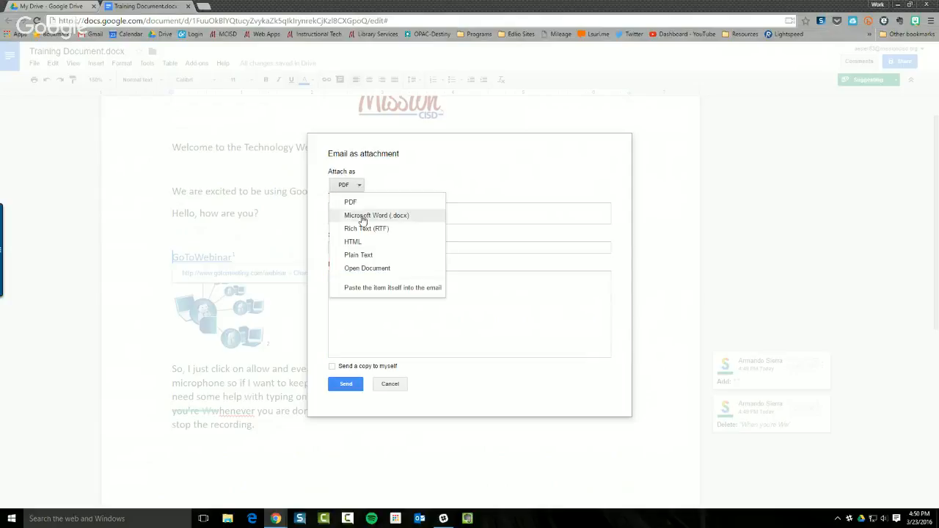
click(363, 217)
Address it to the tech contact with message 'Please review', copy yourself, and send
click(359, 215)
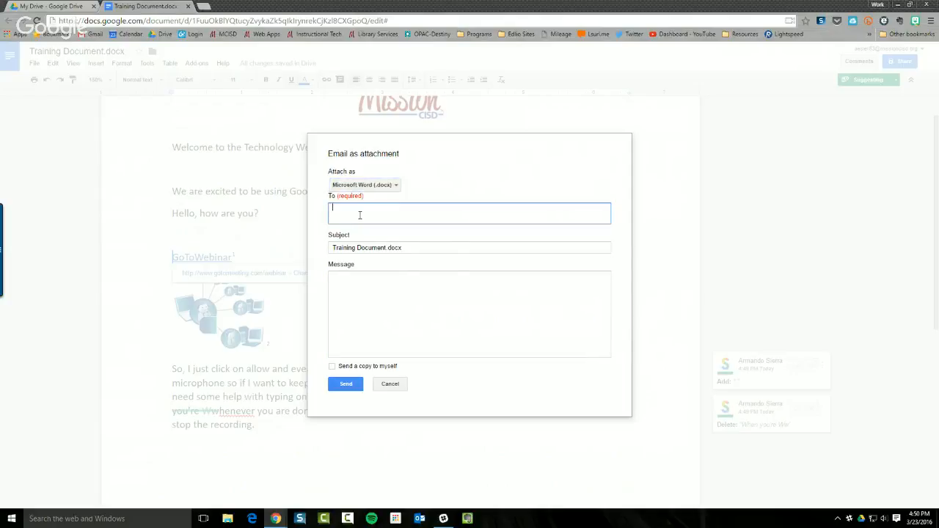
text(mcisd)
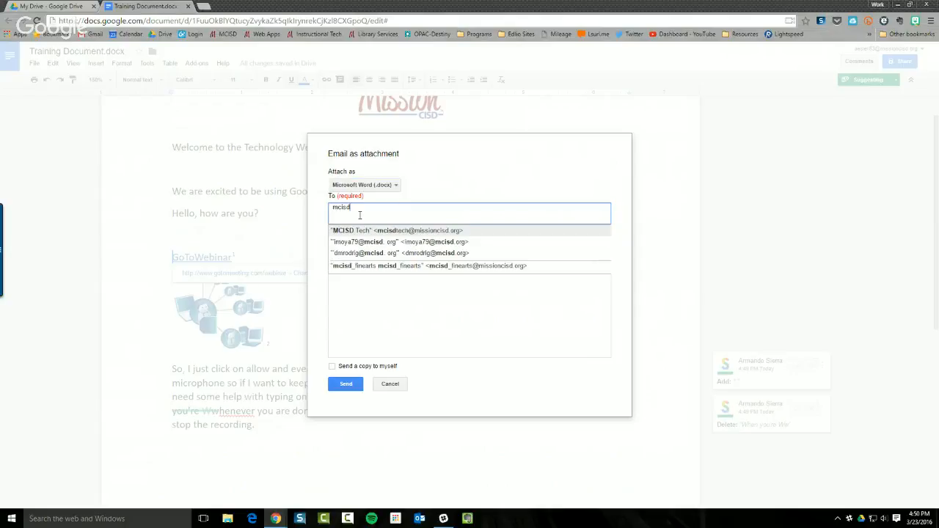
click(367, 232)
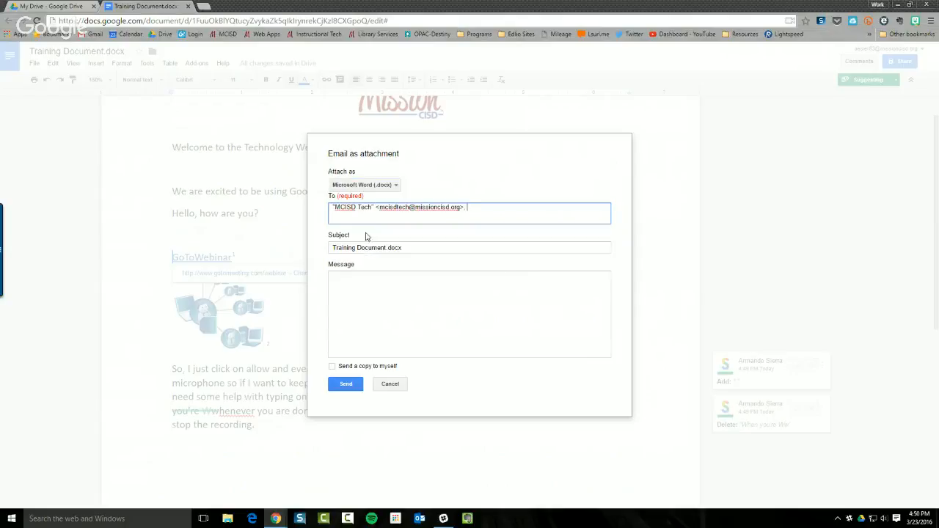
click(355, 279)
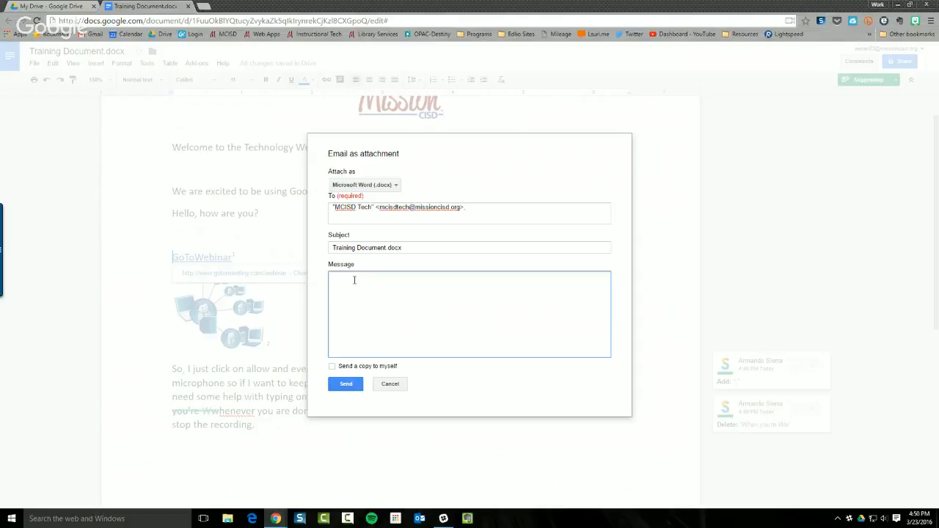
text(Please review.)
click(352, 366)
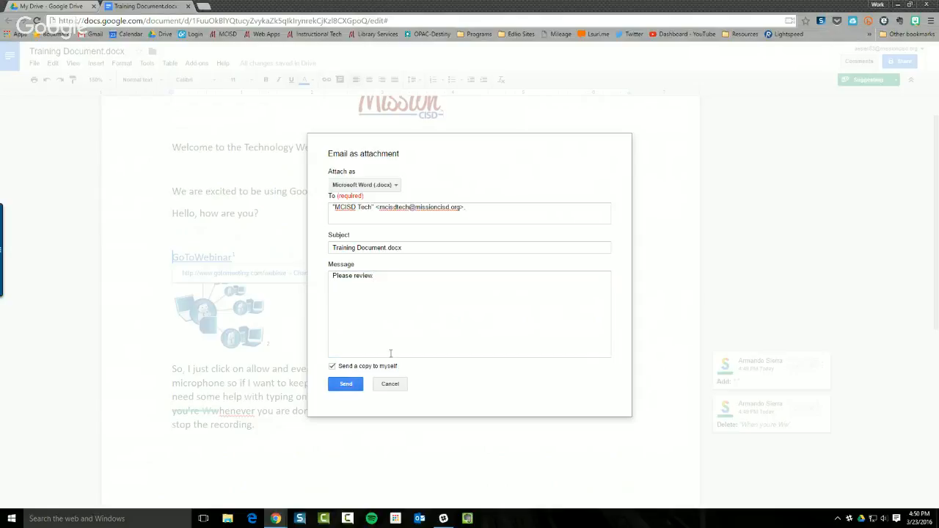
click(344, 385)
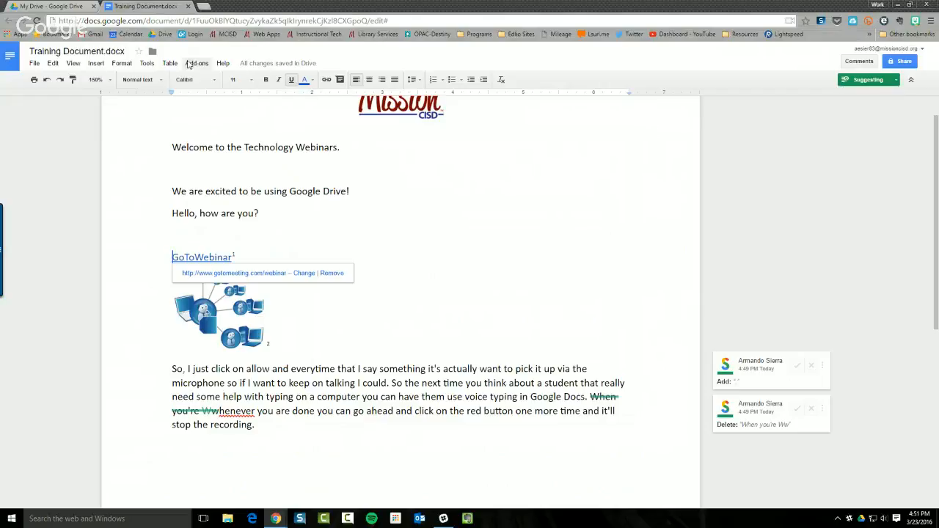
click(33, 64)
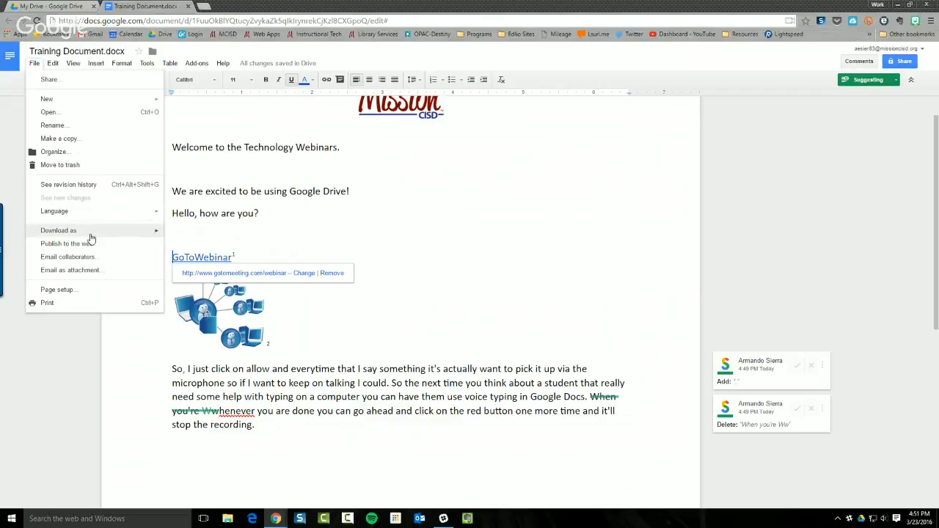
mouse_move(94, 233)
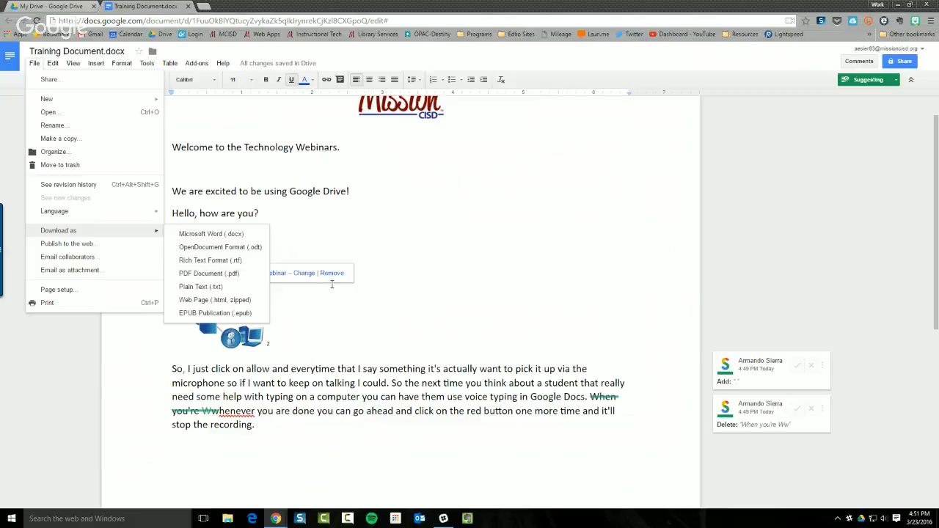
click(501, 328)
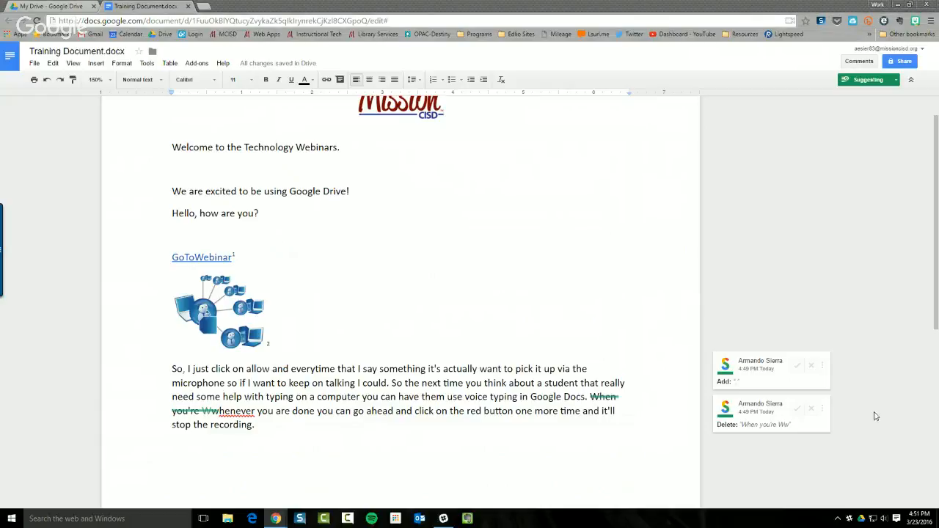
From My Drive, enter the 001_Training folder and create a new Google Sheets spreadsheet
click(63, 7)
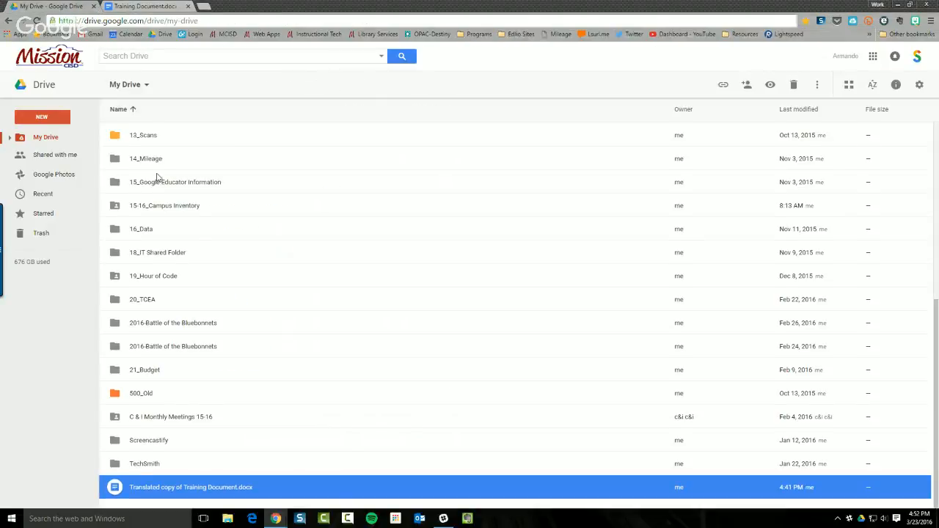
scroll(157, 181, up, 5)
double_click(135, 156)
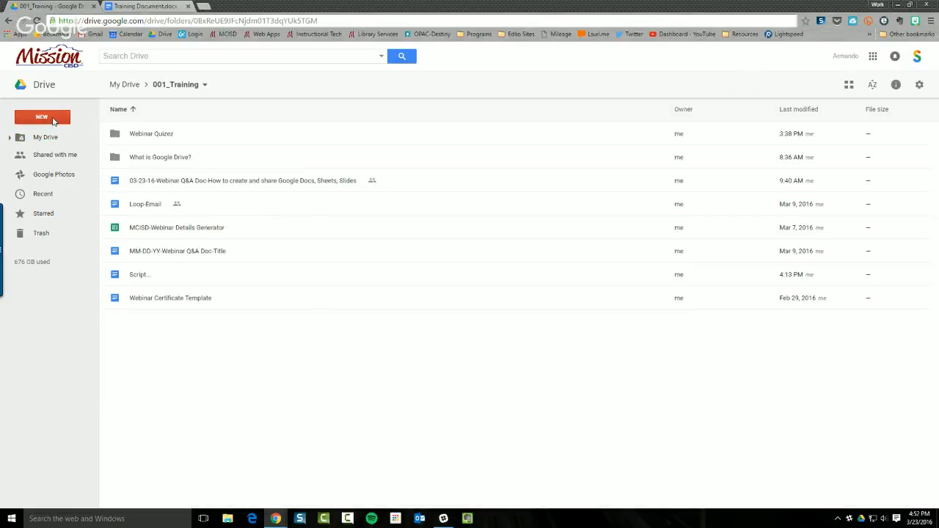
click(53, 121)
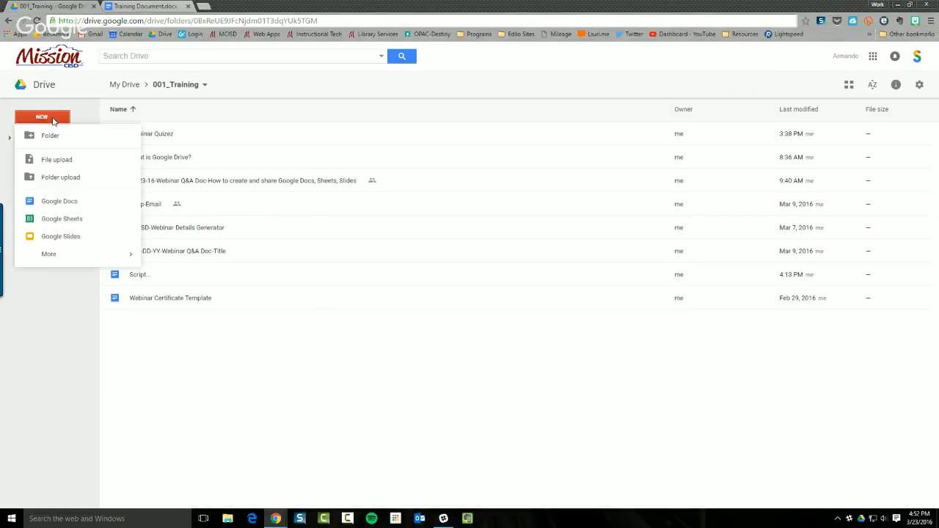
click(76, 220)
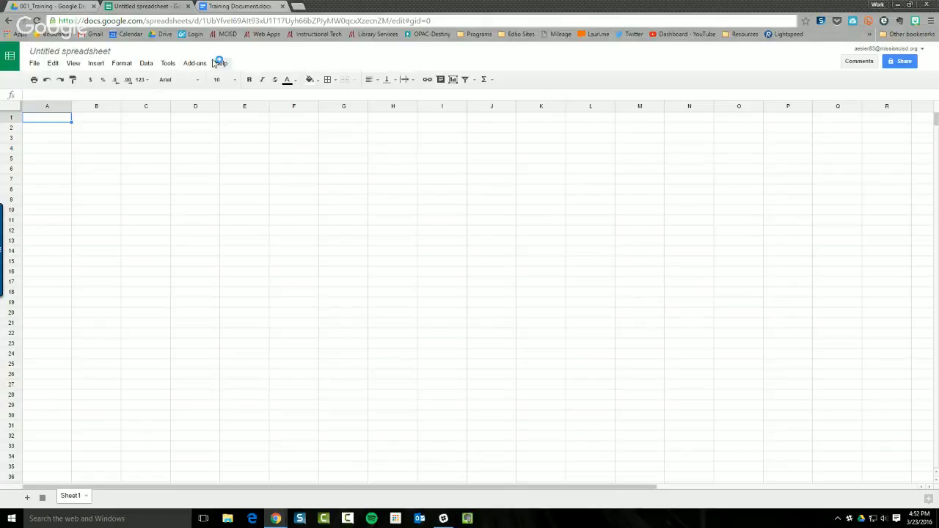
Change the spreadsheet title from Untitled spreadsheet to 'Training Sheet'
click(101, 53)
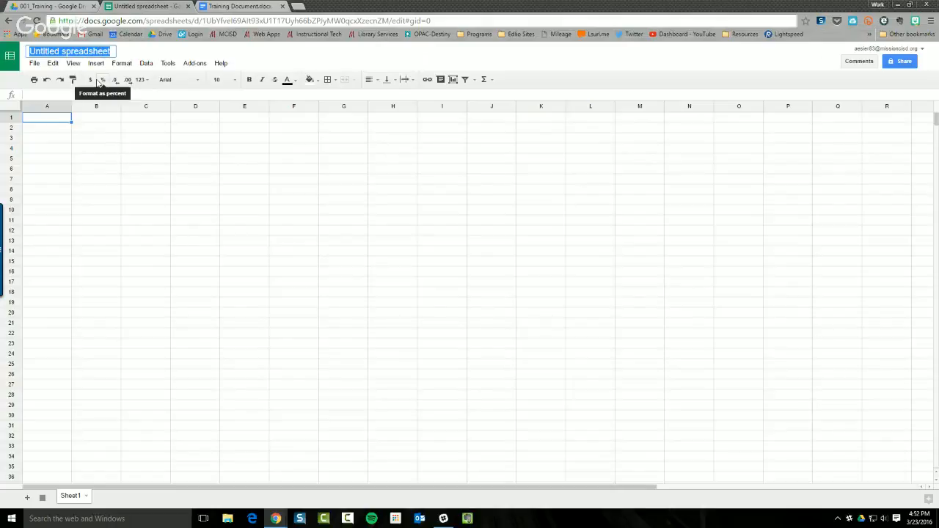
text(Training)
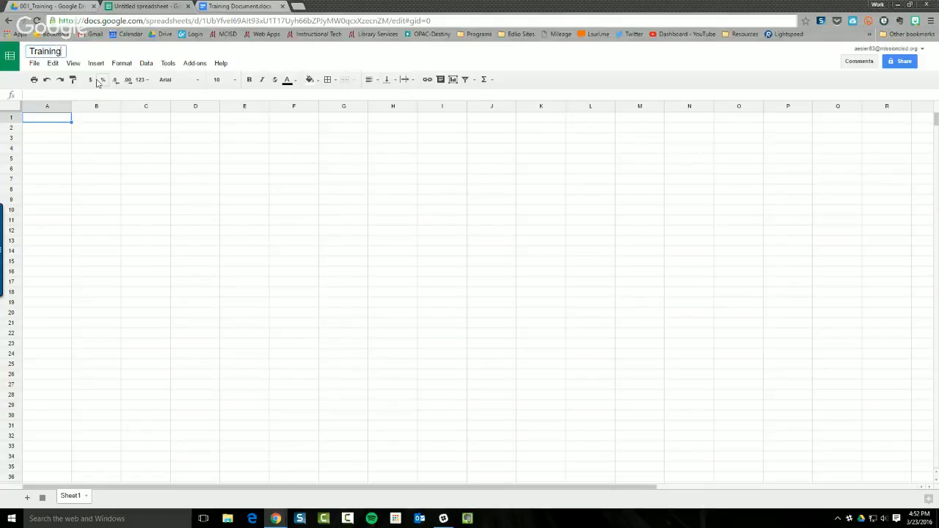
text( Sheet)
click(58, 150)
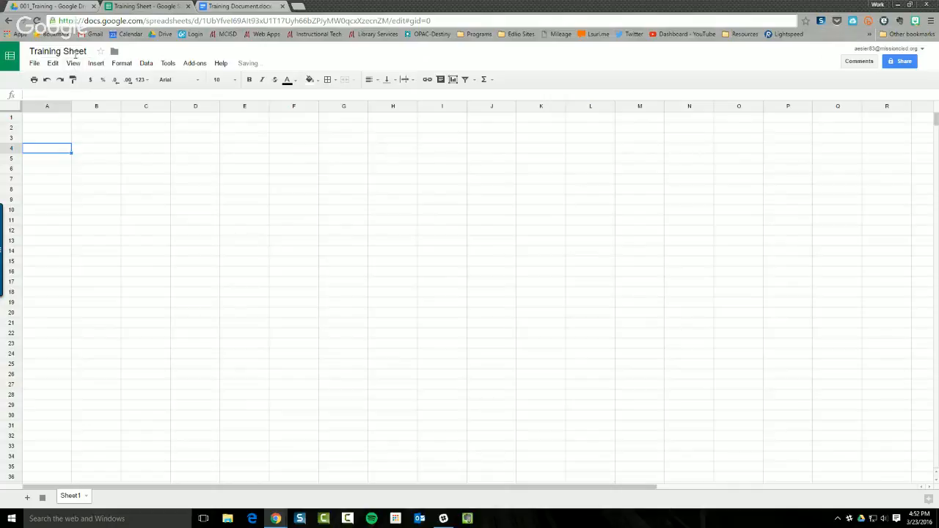
click(34, 64)
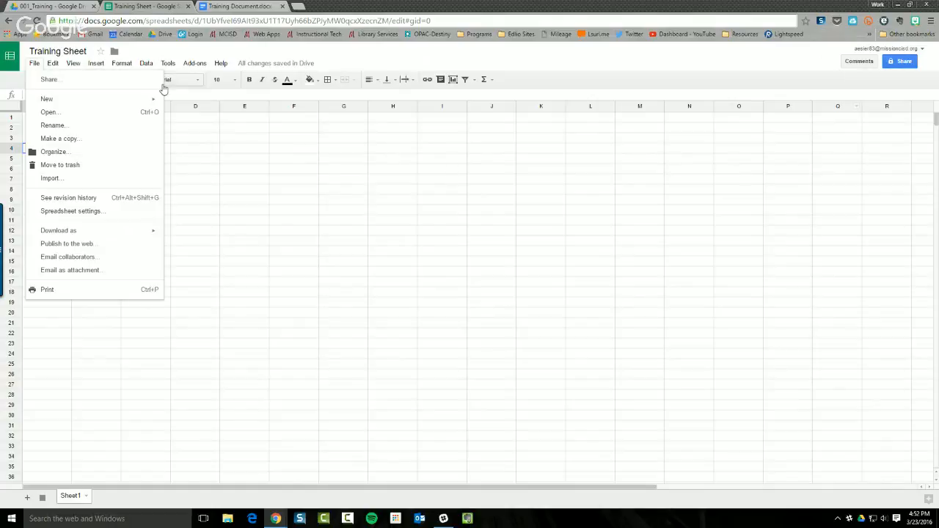
mouse_move(93, 98)
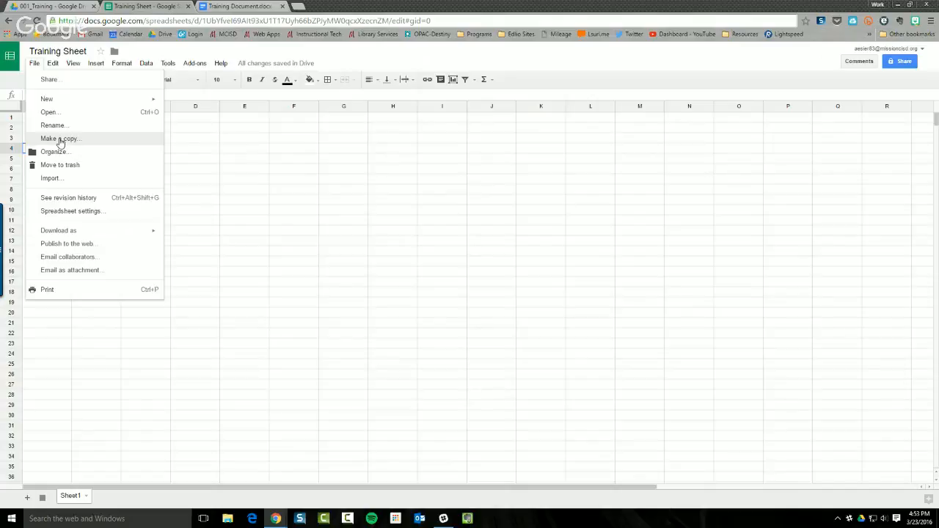
Dismiss the Import file dialog without importing, then switch back to the Training Document
click(68, 184)
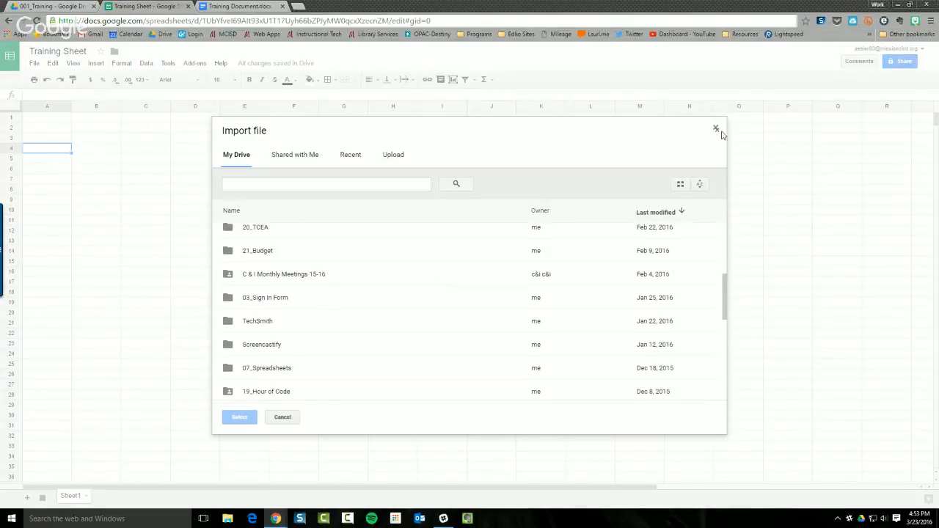
click(716, 128)
click(35, 64)
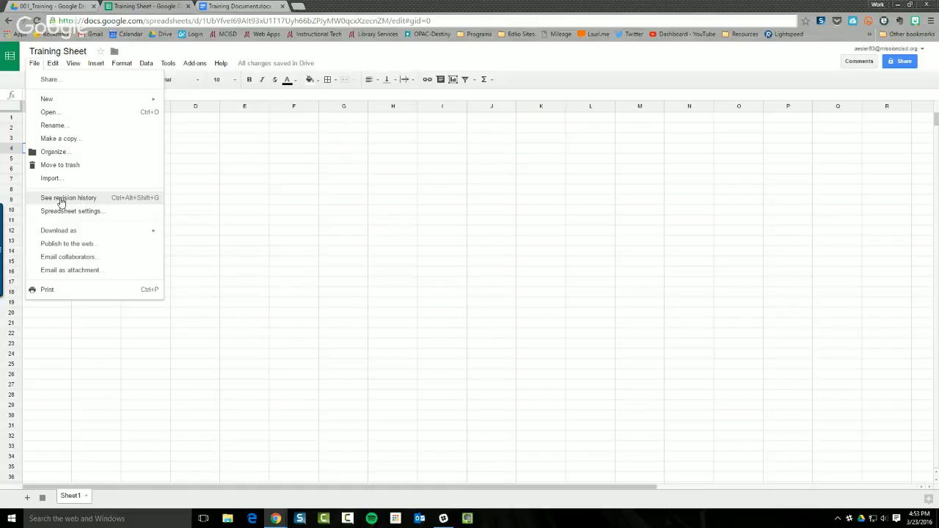
click(212, 6)
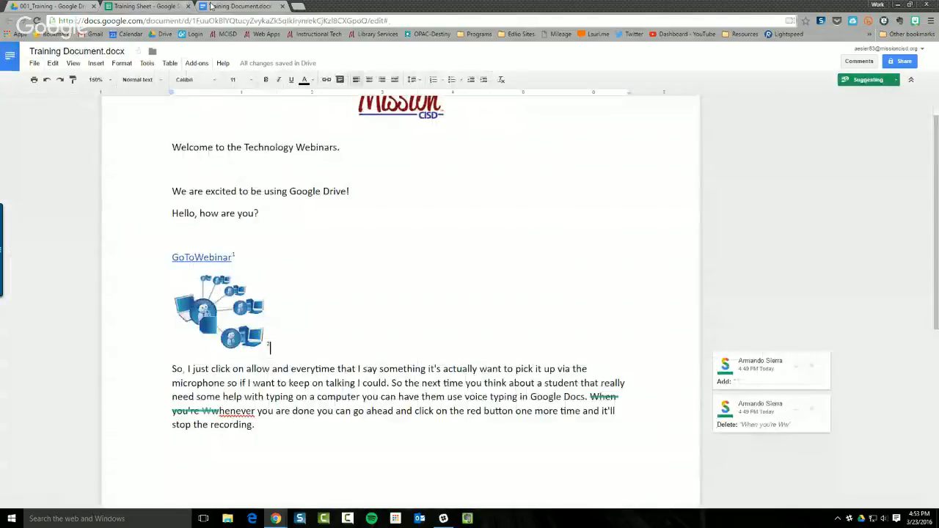
Show detailed revision history and preview the 4:48 PM and 4:37 PM versions
click(35, 63)
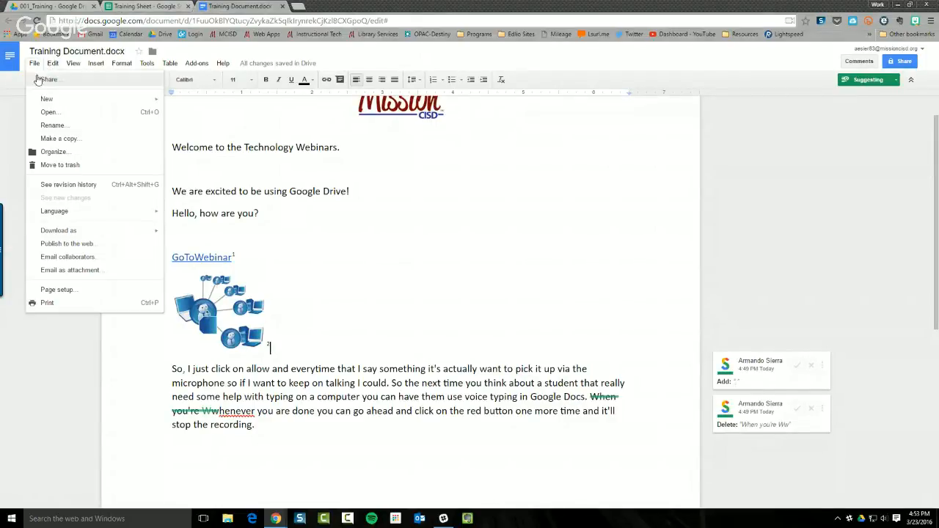
click(74, 190)
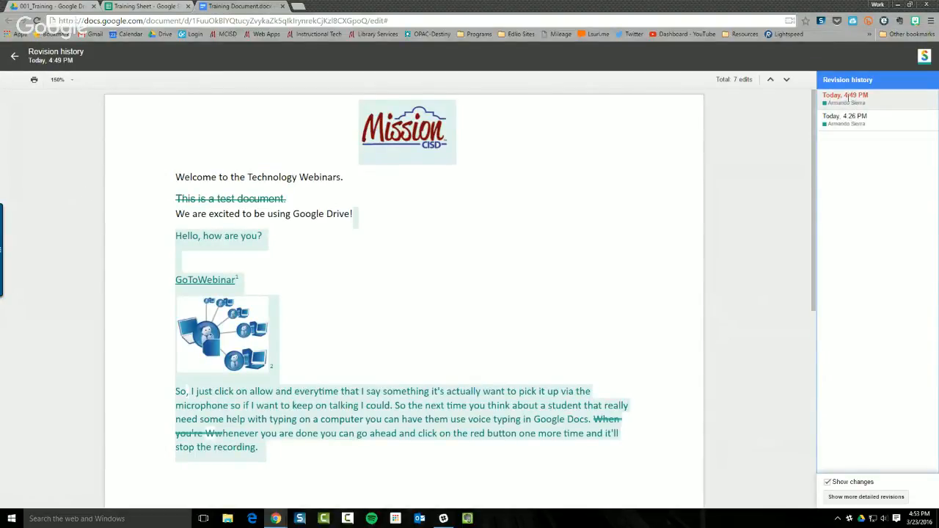
click(835, 498)
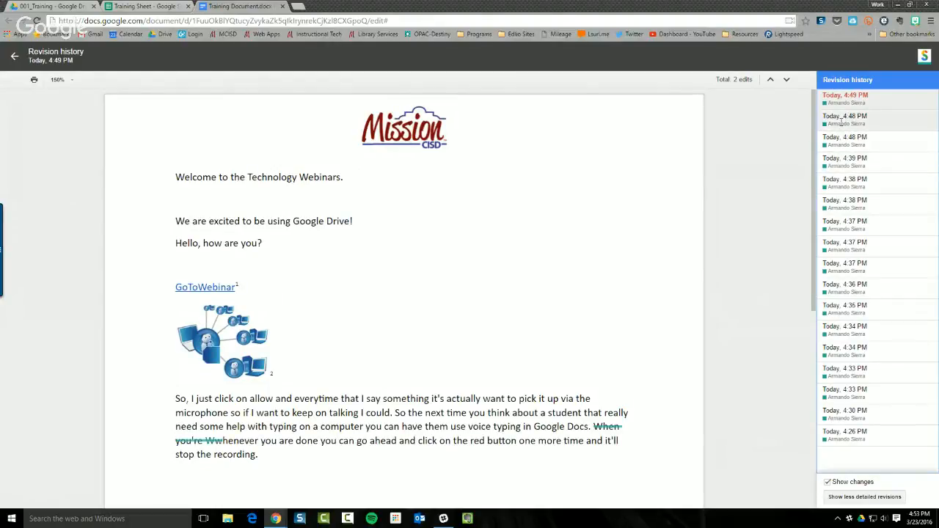
click(842, 121)
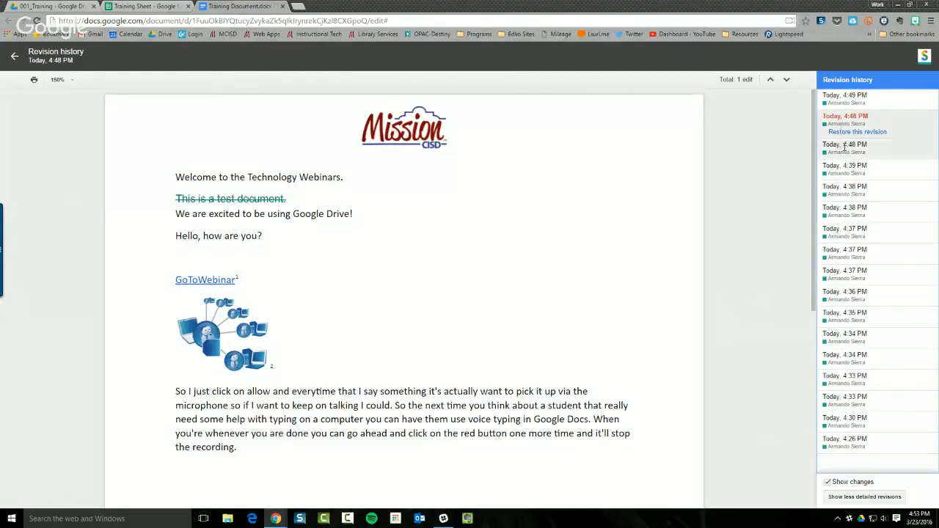
click(843, 234)
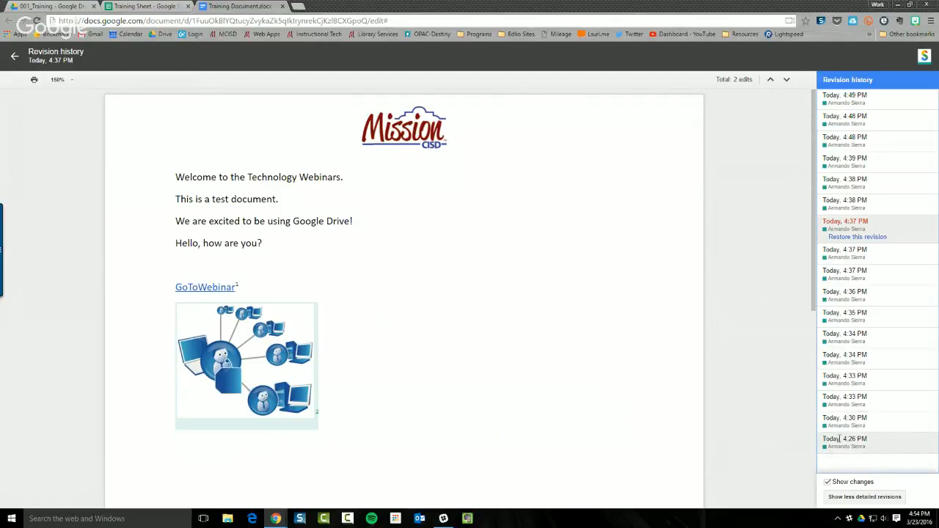
Preview the 4:26–4:35 PM versions, including the banner and logo ones, then return to editing
click(839, 438)
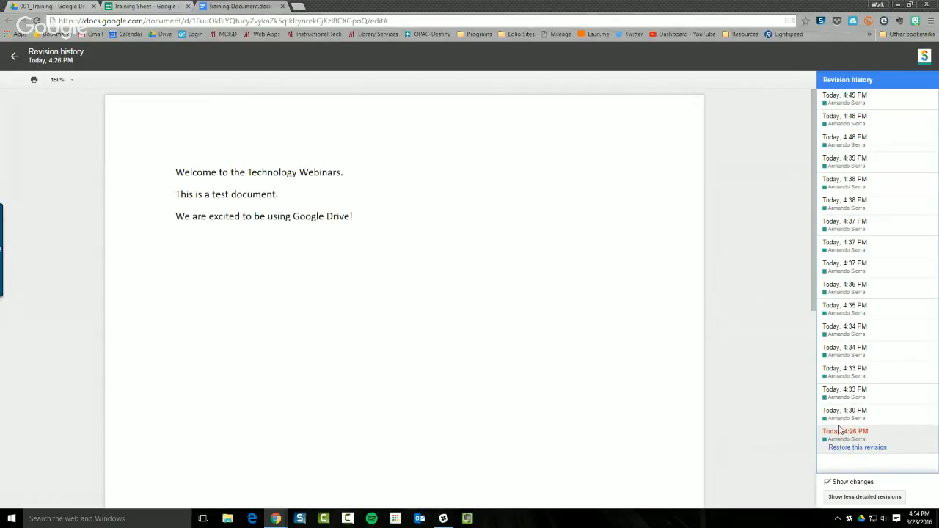
click(847, 412)
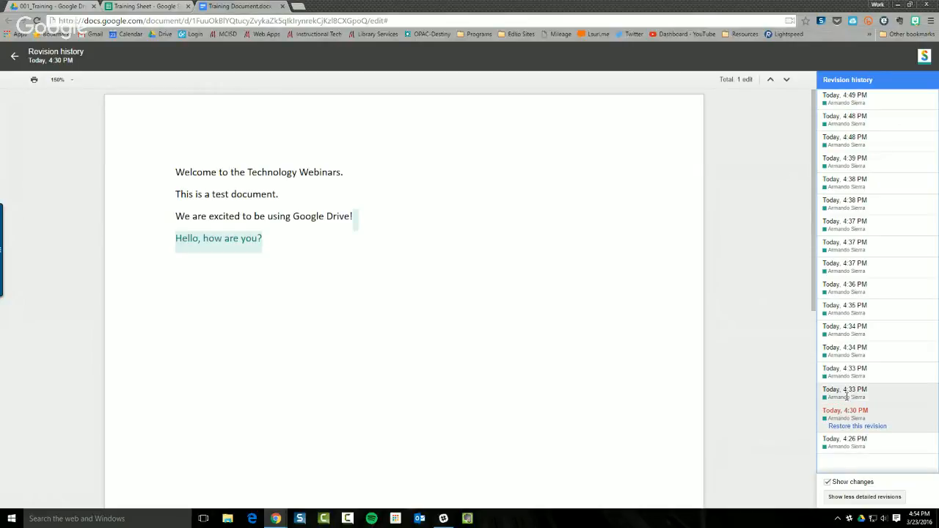
click(847, 393)
click(845, 370)
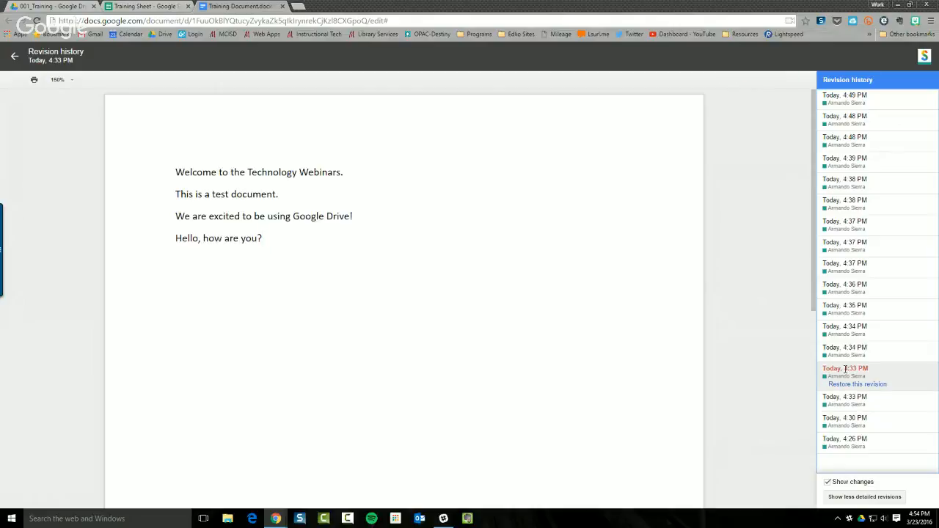
click(840, 325)
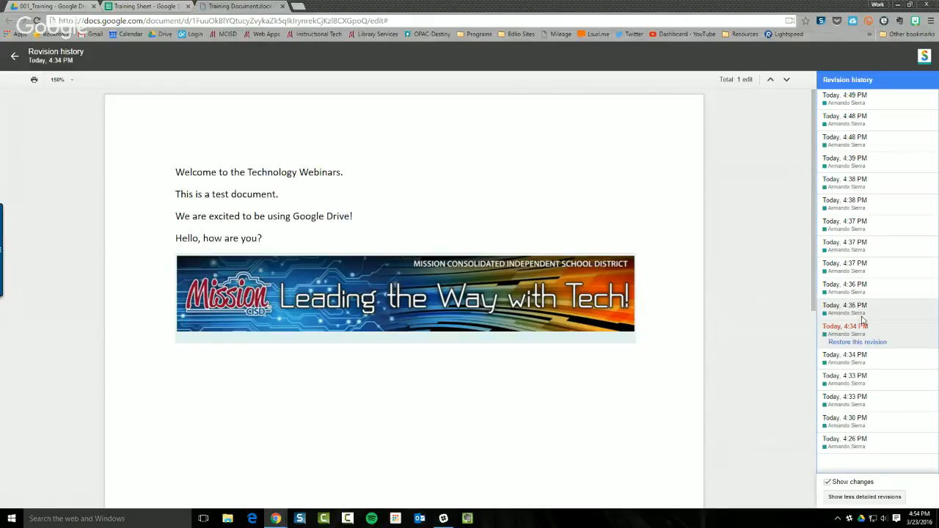
click(858, 308)
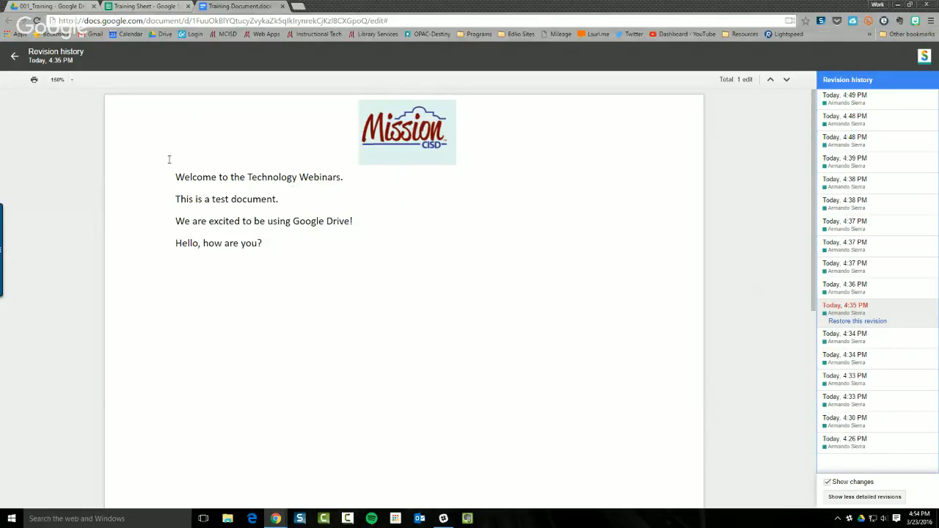
click(14, 57)
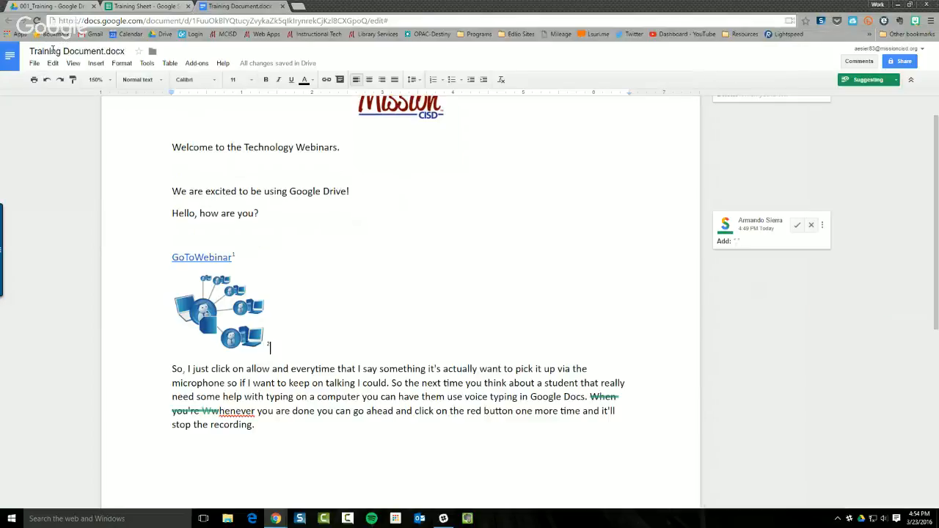
Switch to the Training Sheet tab, browse the Insert menu without adding anything, and select cell A3
click(145, 6)
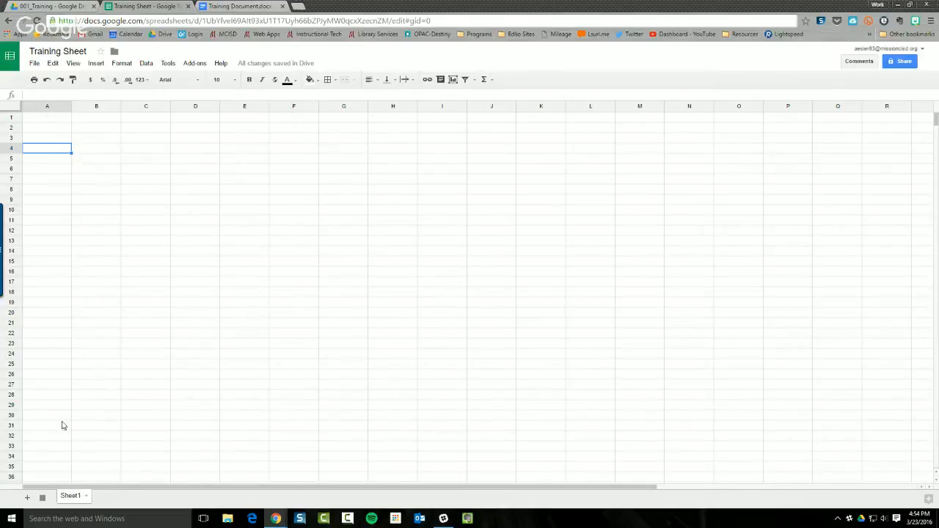
click(96, 62)
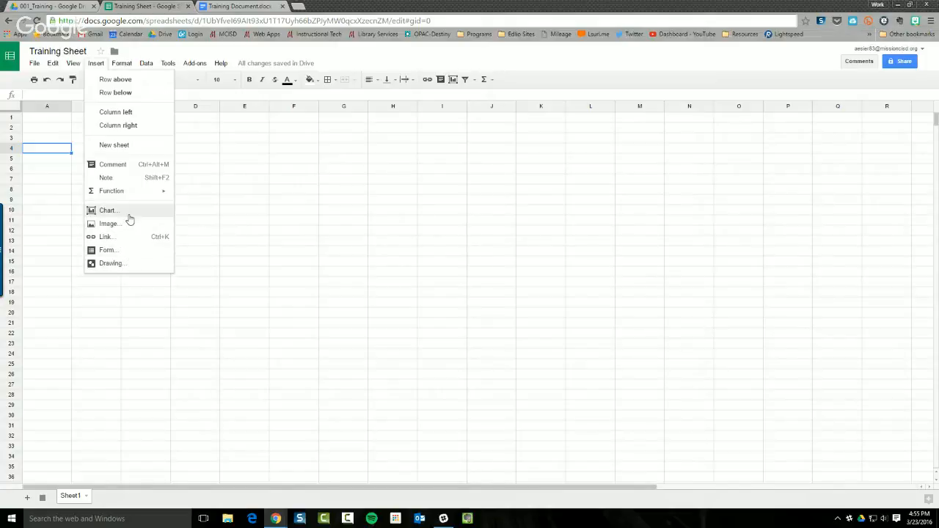
click(195, 210)
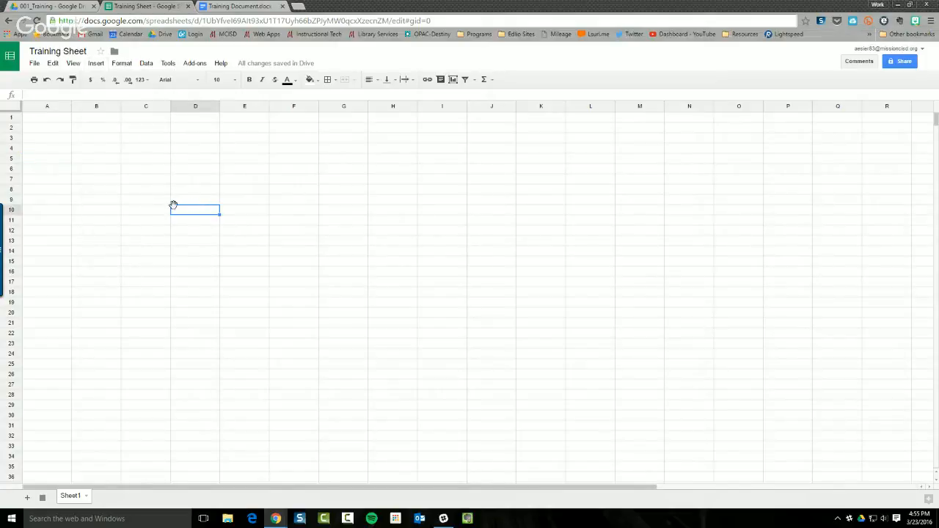
click(58, 137)
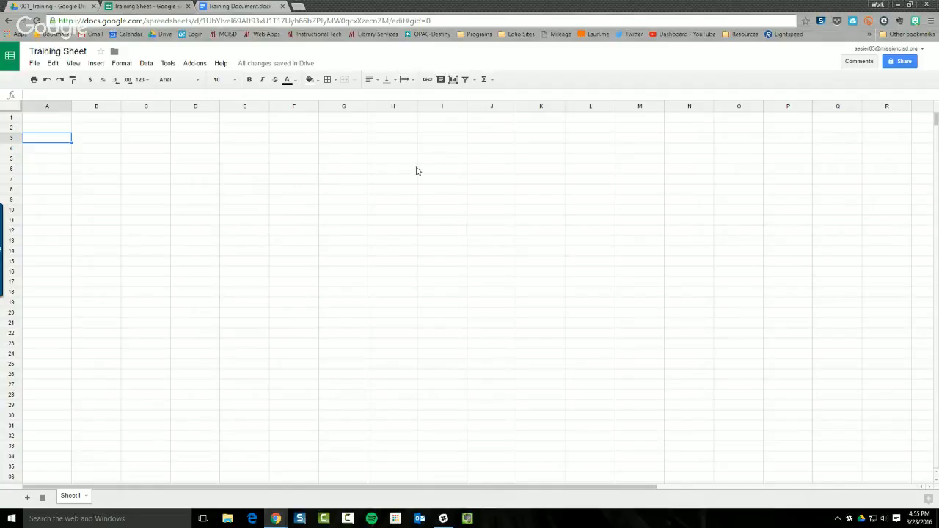
Start a chart, preview the donut and 3D pie types, then cancel it
click(453, 79)
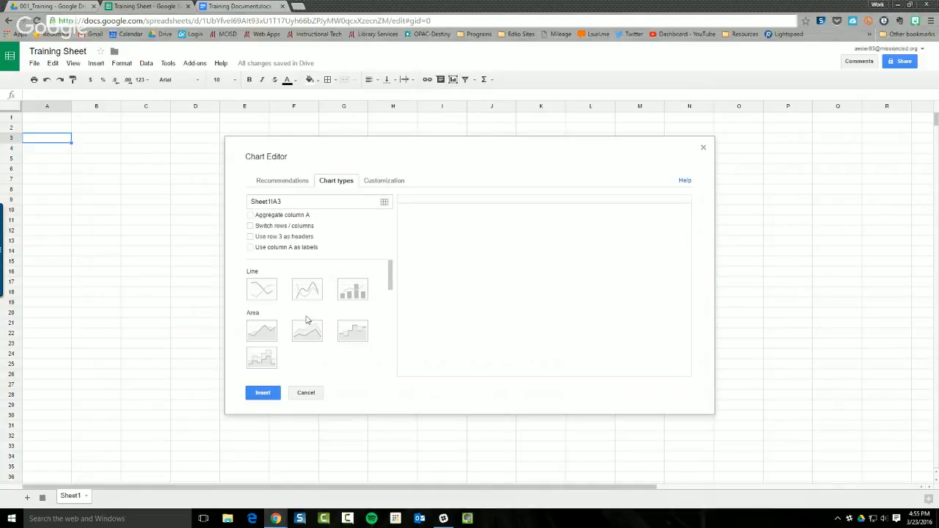
scroll(308, 323, down, 5)
scroll(312, 322, down, 3)
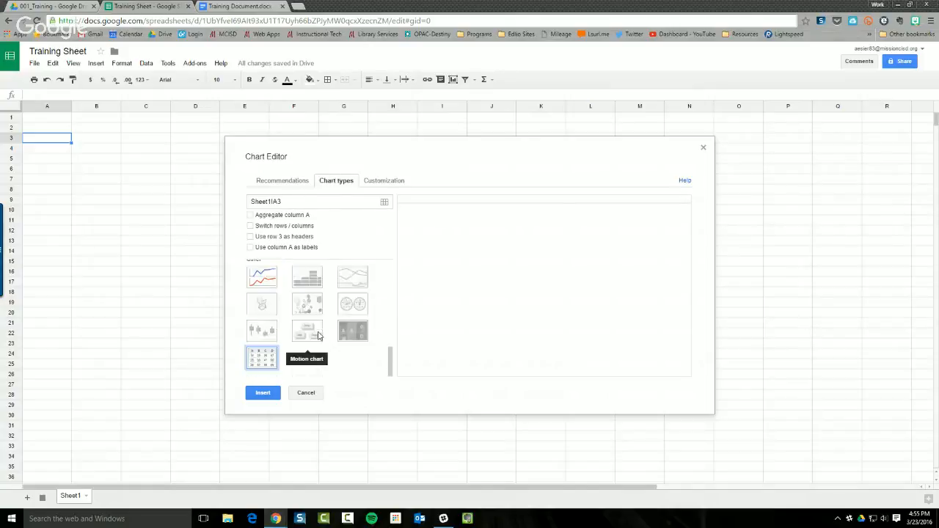
scroll(308, 323, up, 5)
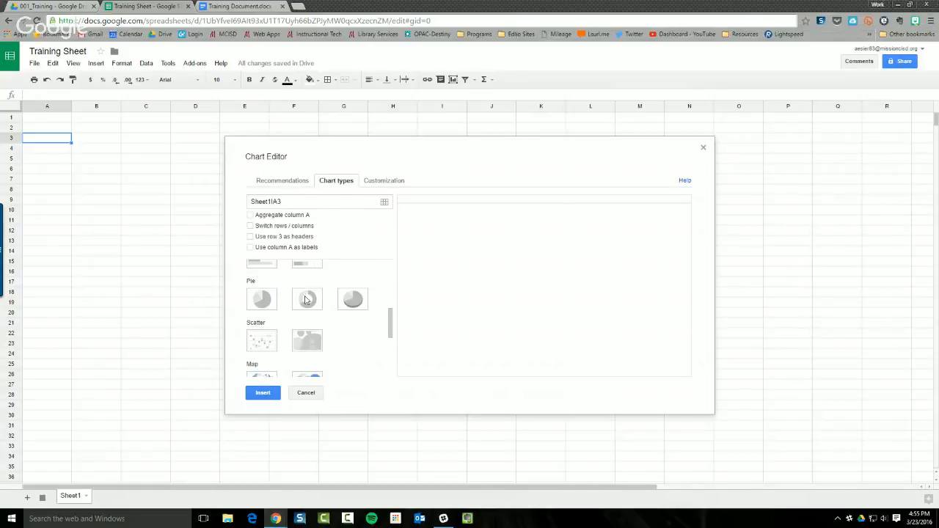
click(308, 301)
click(358, 307)
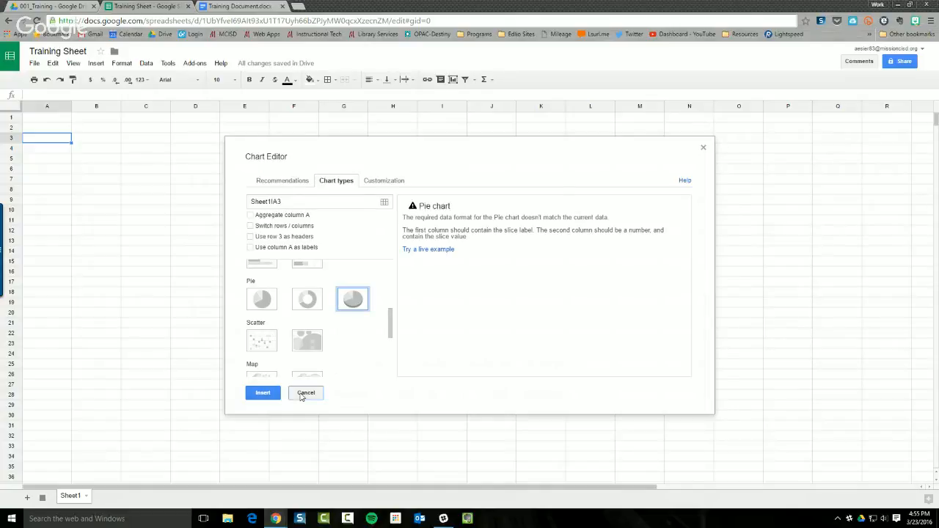
click(305, 394)
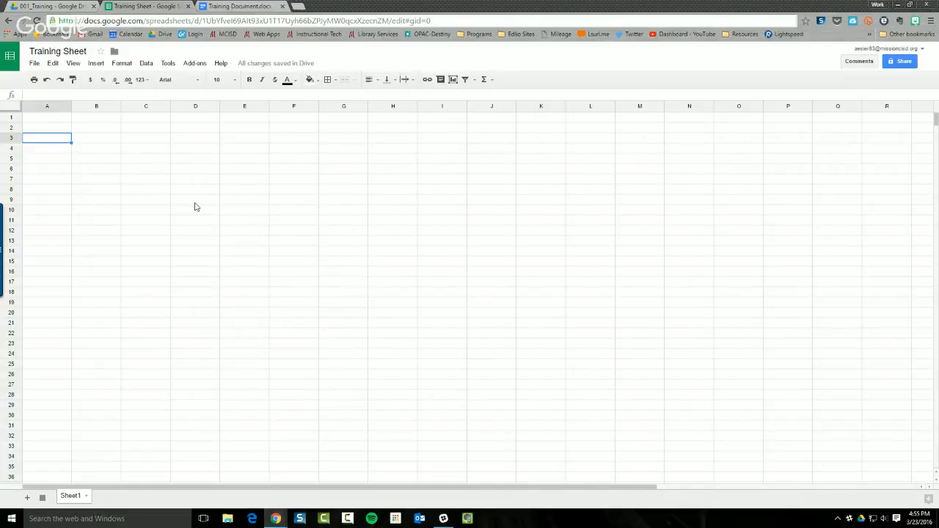
Enter the numbers 1, 2, 3 and 4 down cells A3 to A6
text(1)
key(Return)
text(2)
key(Return)
text(3)
key(Return)
text(4)
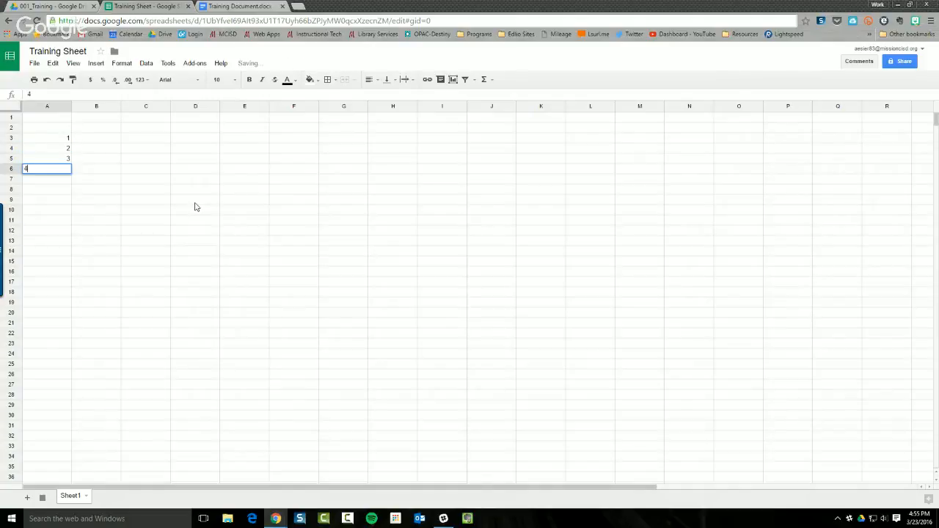
key(Return)
Enter Blue, Yellow, Green and Red in cells B3 to B6
click(93, 141)
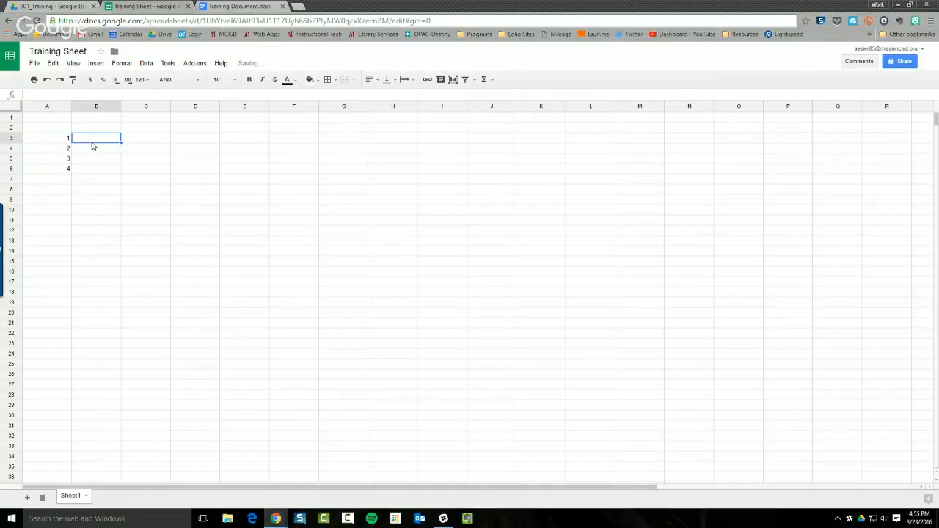
text(Blue)
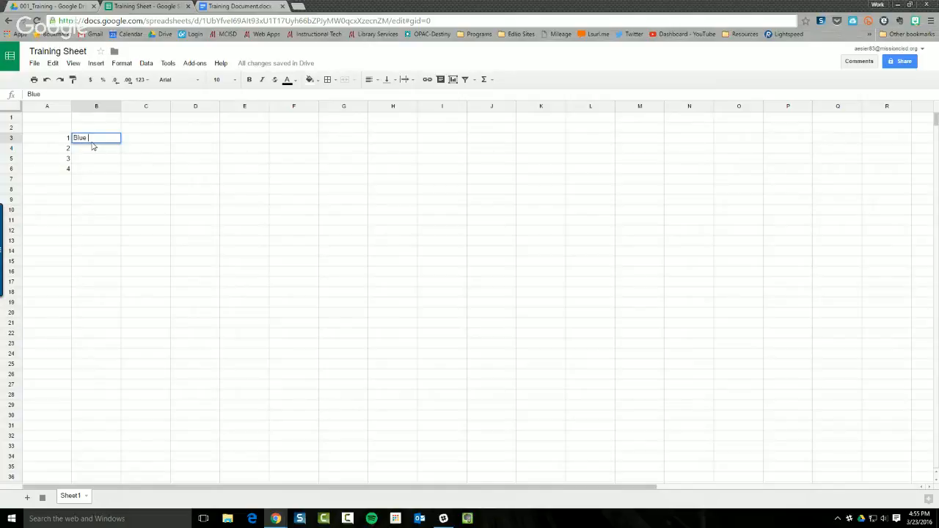
key(Return)
text(Yellow)
key(Return)
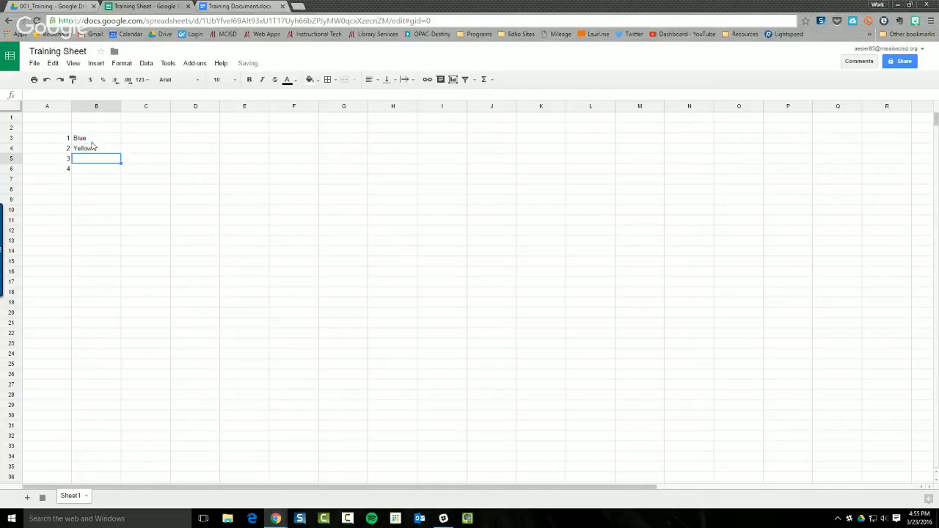
text(Green)
key(Return)
text(R)
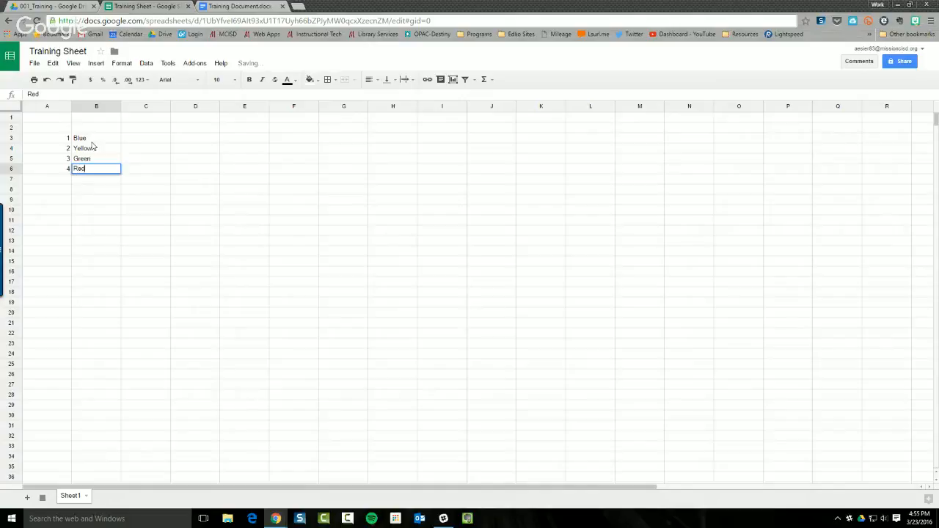
text(ed)
key(Return)
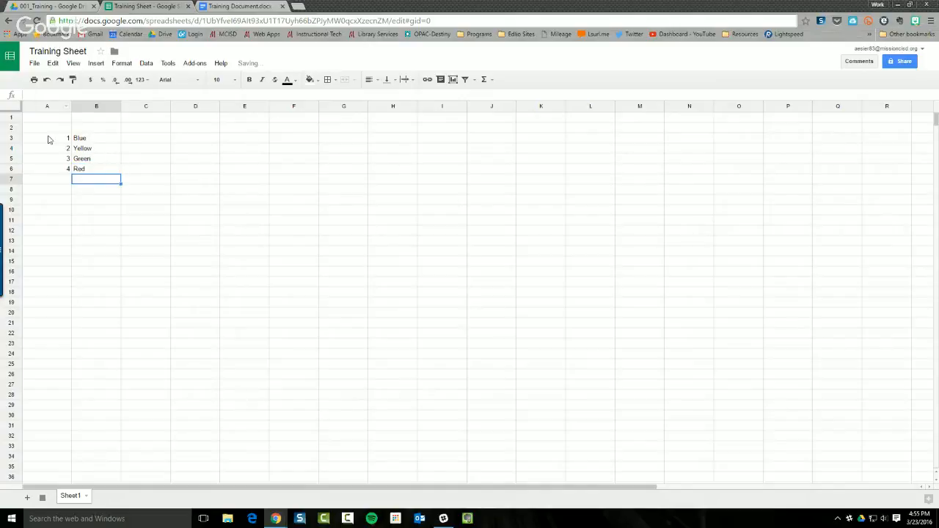
Insert a column chart of A3:B6 after previewing it as a pie chart
drag(48, 139, 101, 168)
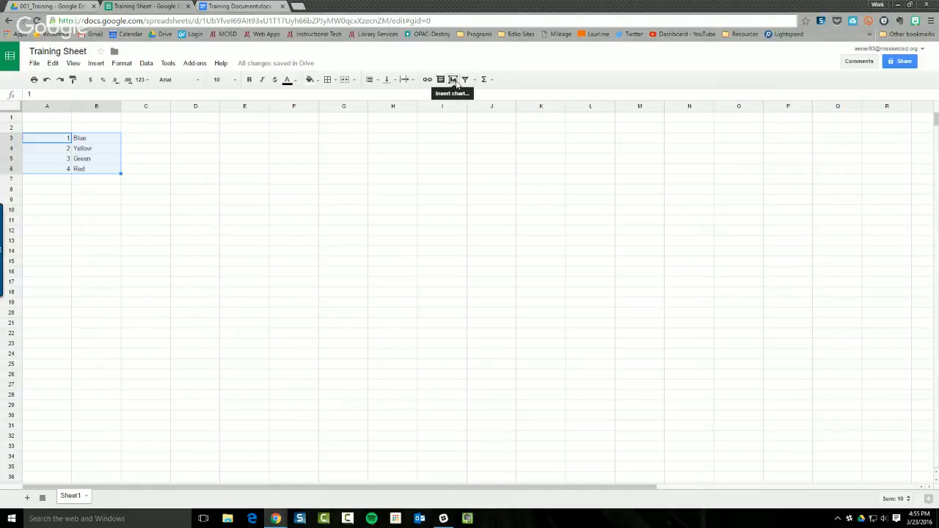
click(96, 63)
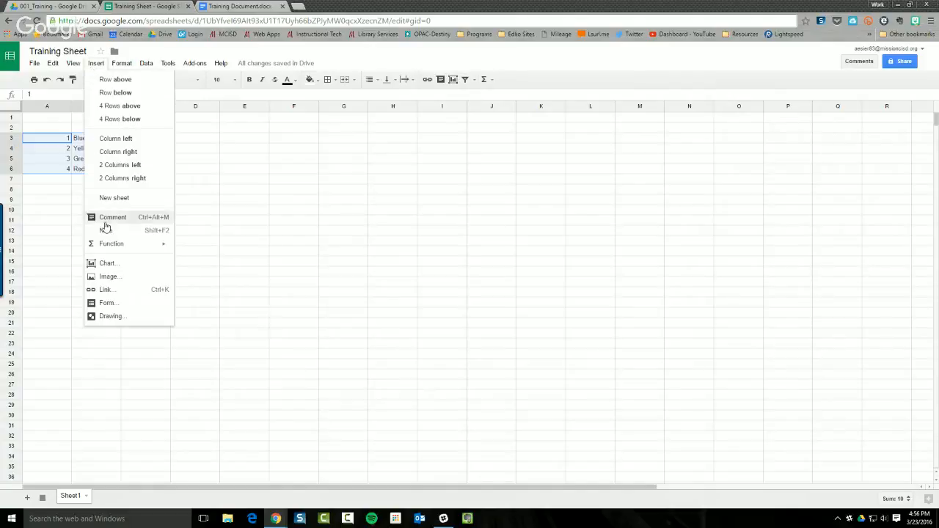
click(108, 264)
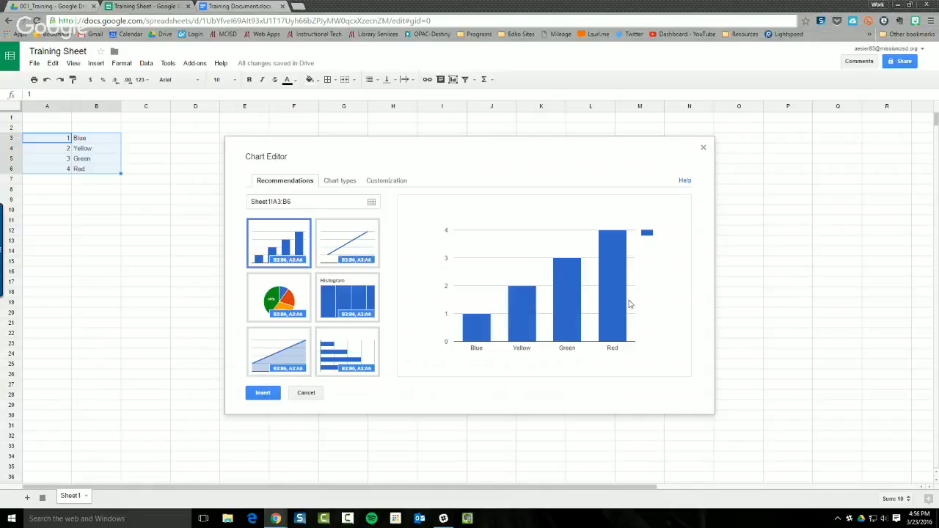
click(280, 295)
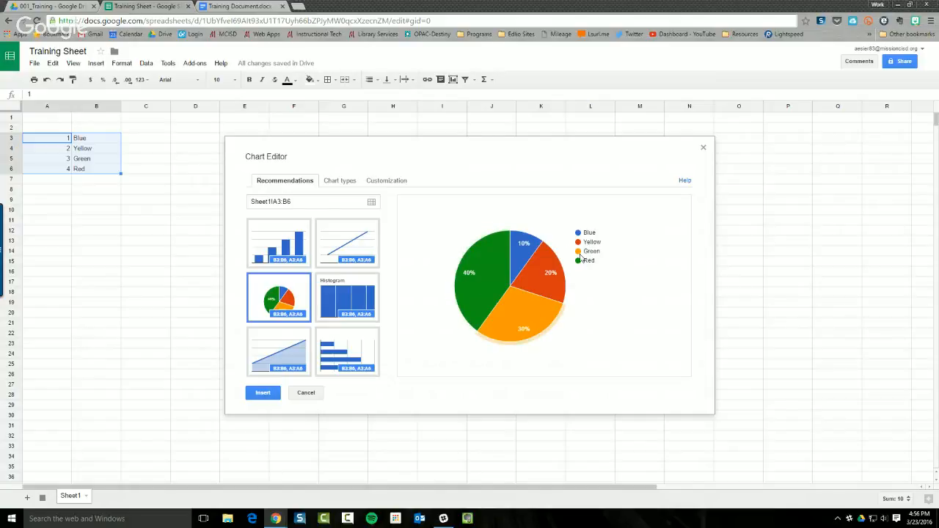
mouse_move(541, 316)
click(294, 253)
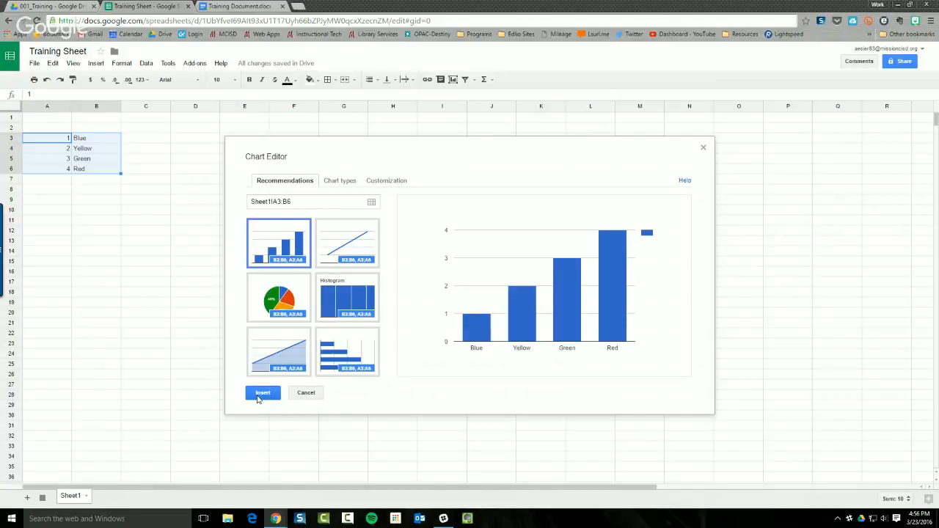
click(263, 394)
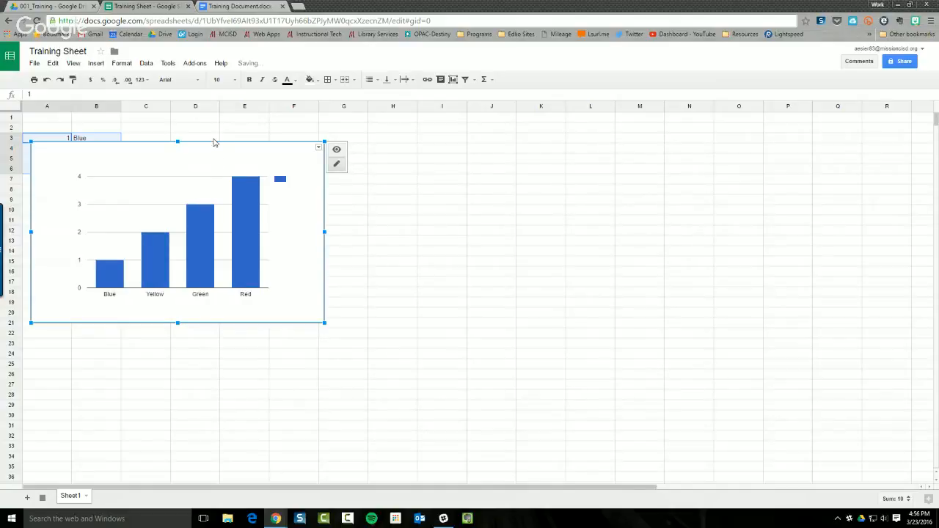
Move the chart beside the data over columns C–H and colour all bars yellow
drag(215, 150, 319, 138)
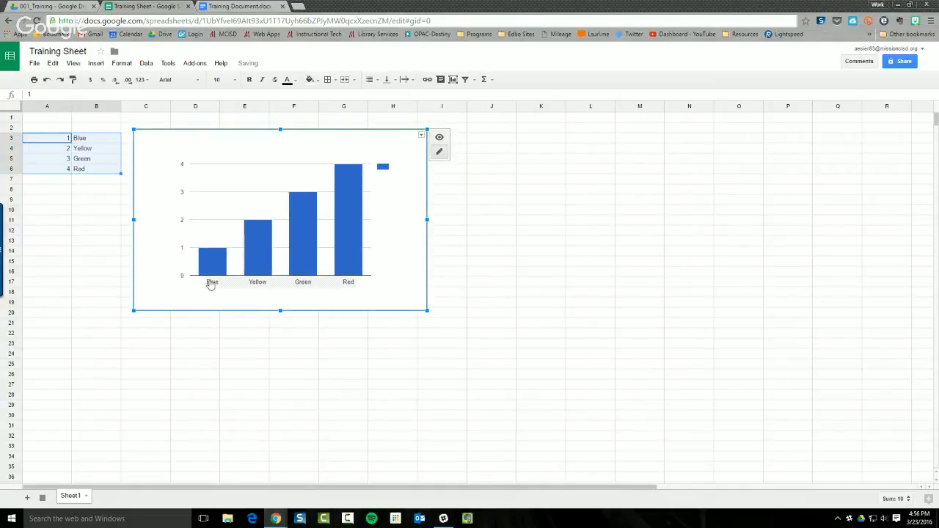
click(290, 270)
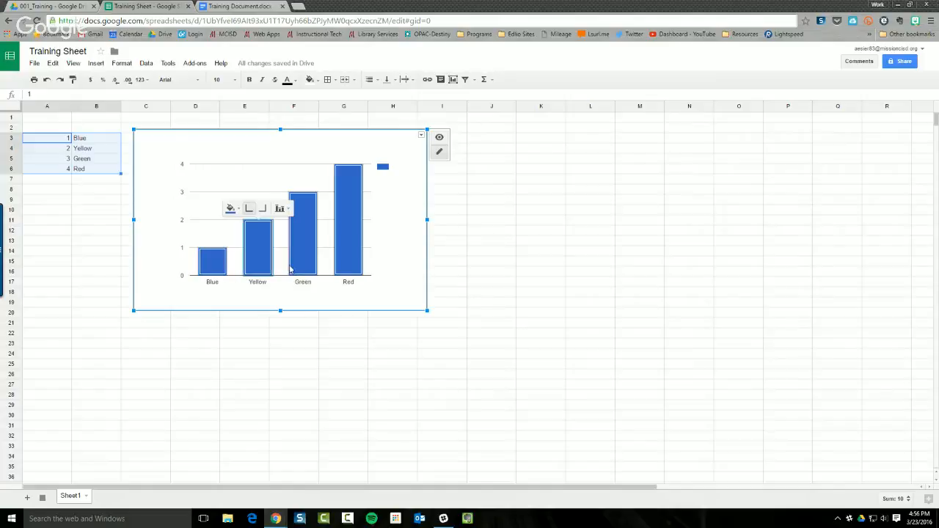
click(232, 209)
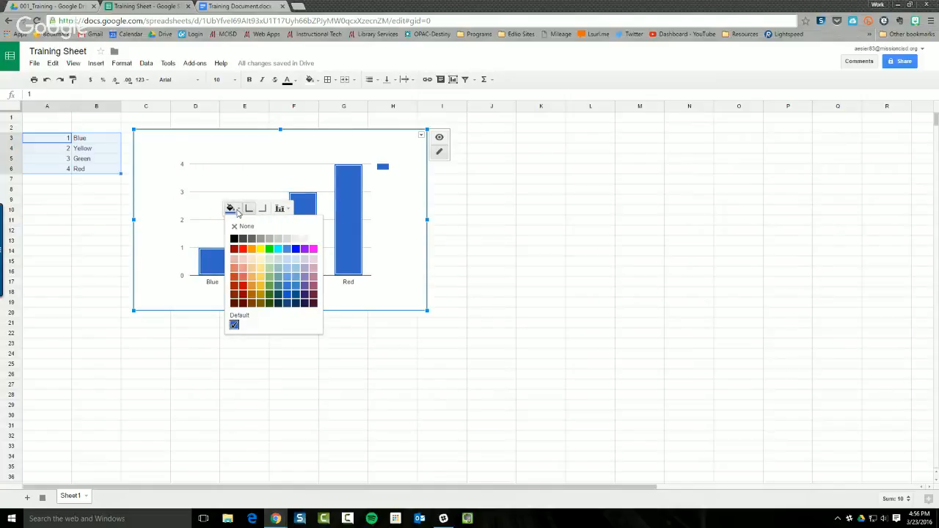
click(259, 251)
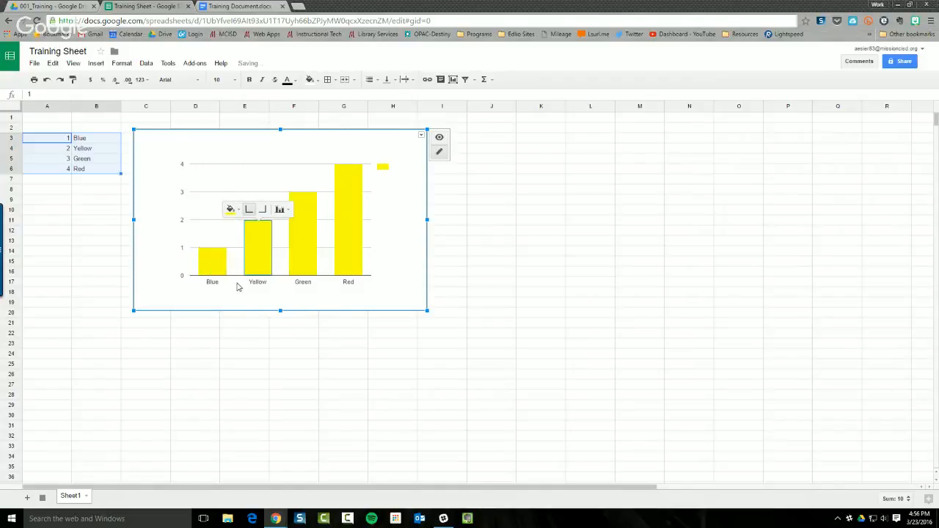
click(476, 291)
Select the Yellow bar and look over its data label options without changing them
click(256, 259)
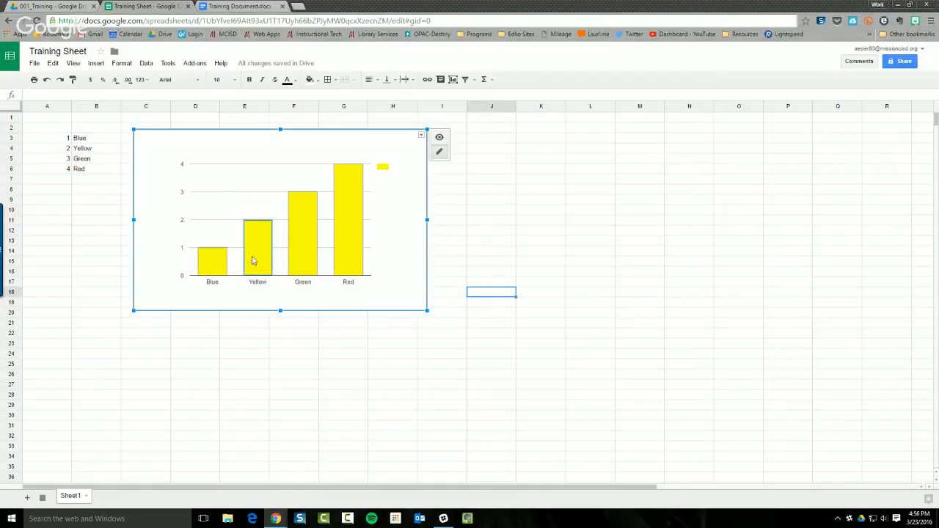
right_click(252, 260)
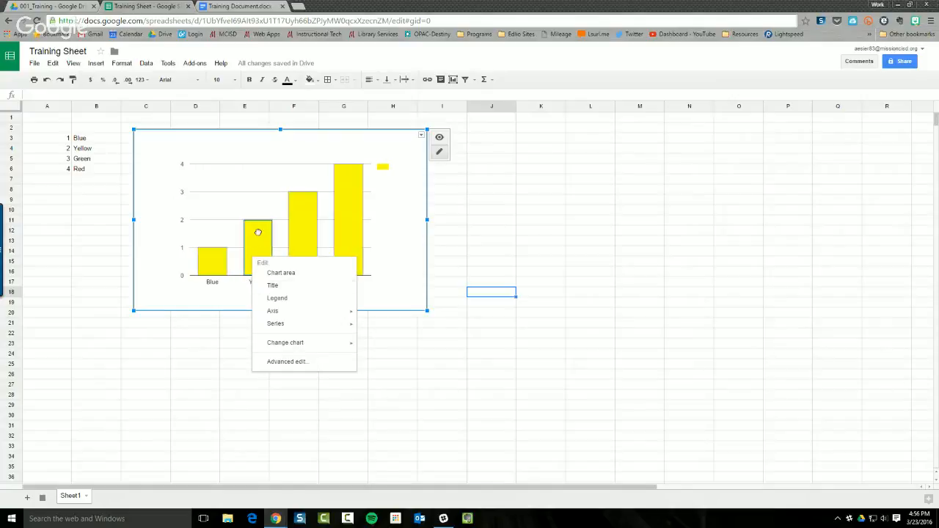
click(258, 236)
click(283, 209)
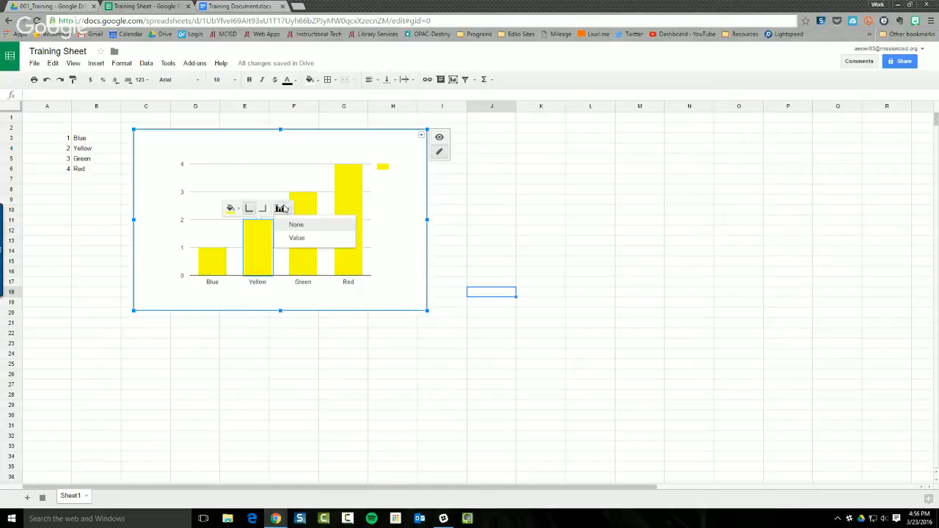
click(211, 261)
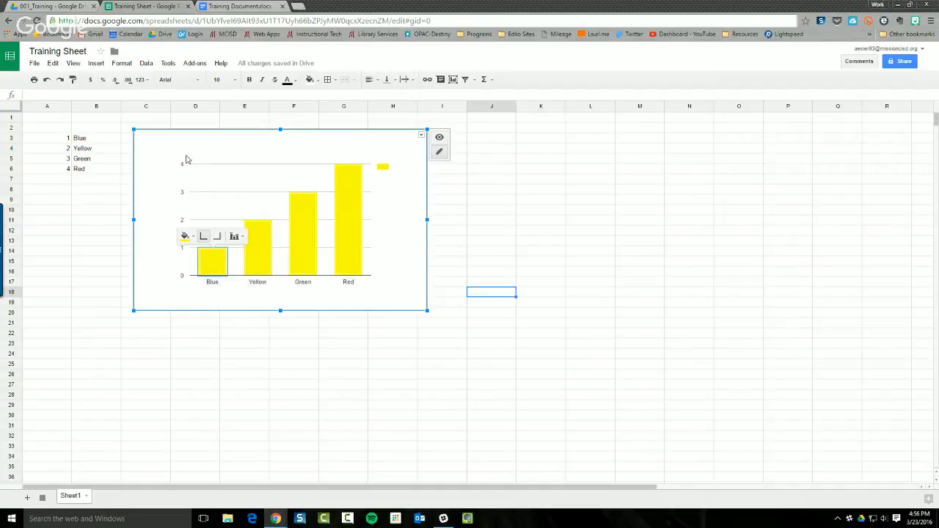
Enlarge the chart to be wider and taller, then browse its chart actions list
drag(426, 129, 453, 114)
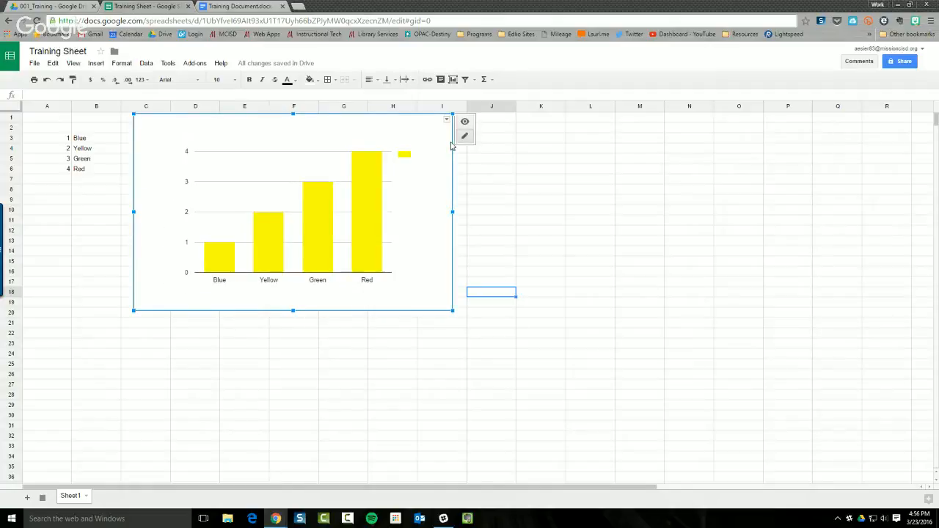
click(540, 232)
click(429, 171)
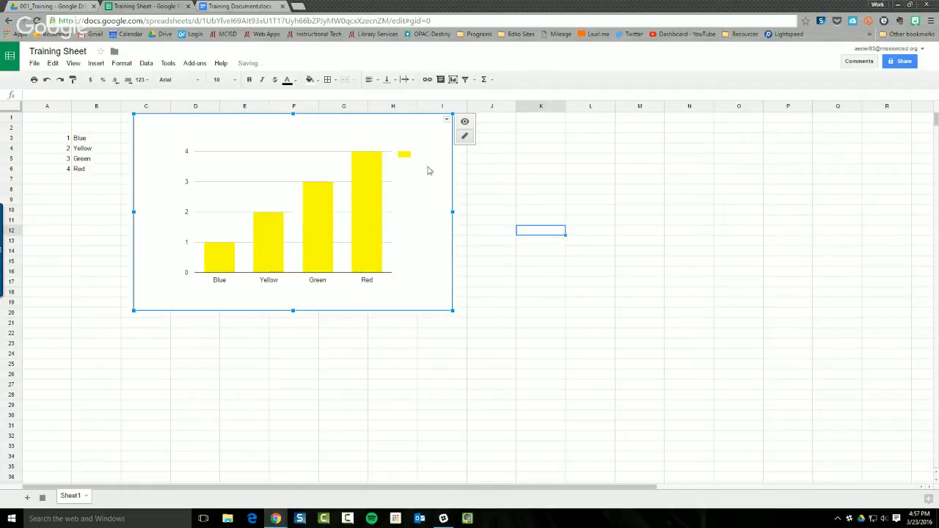
click(447, 120)
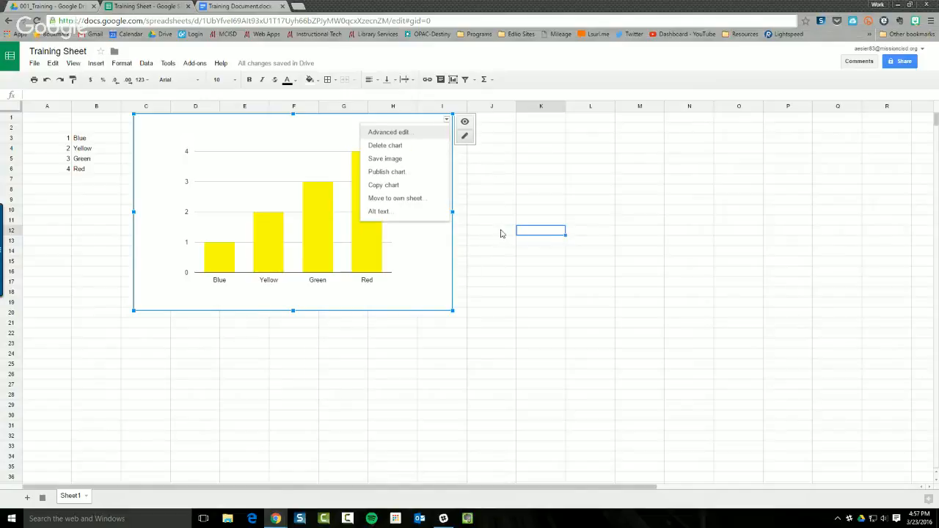
click(469, 282)
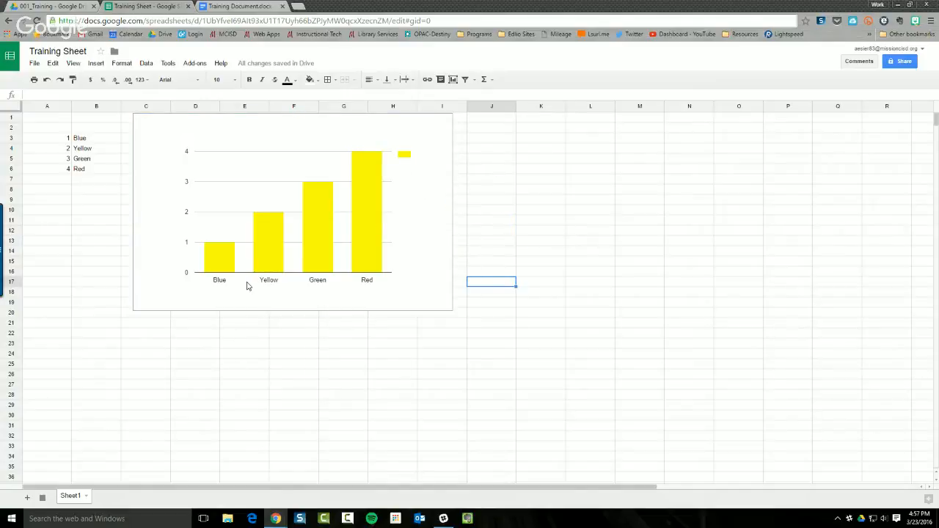
Reset the bar fill to the default blue and place the value axis on the right
click(260, 262)
click(241, 201)
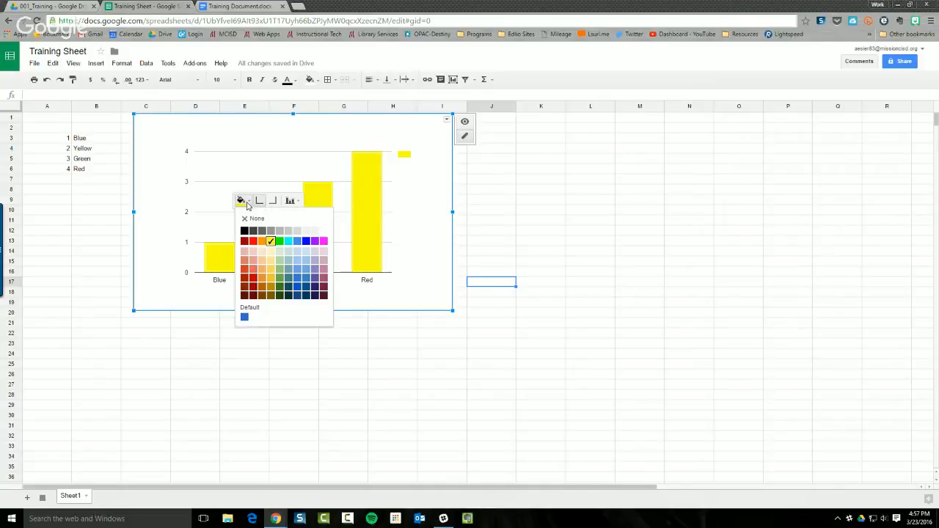
click(245, 317)
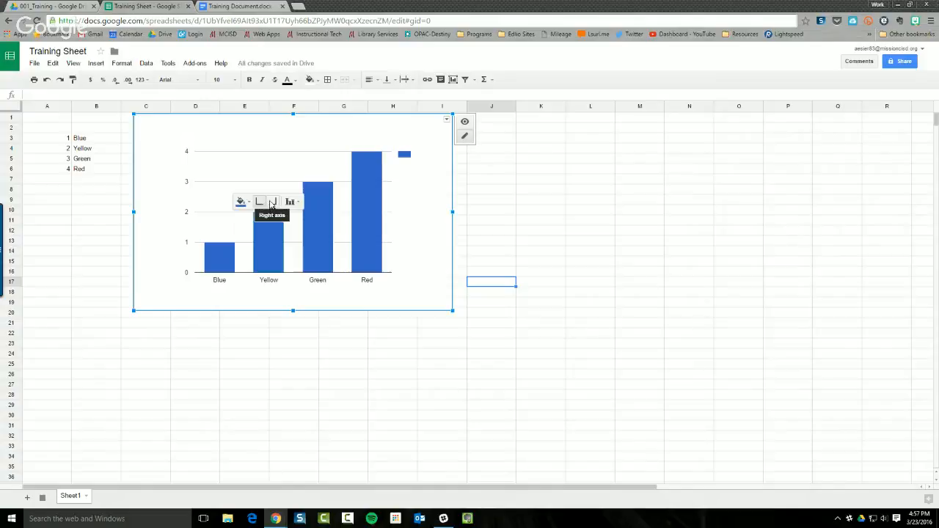
click(275, 202)
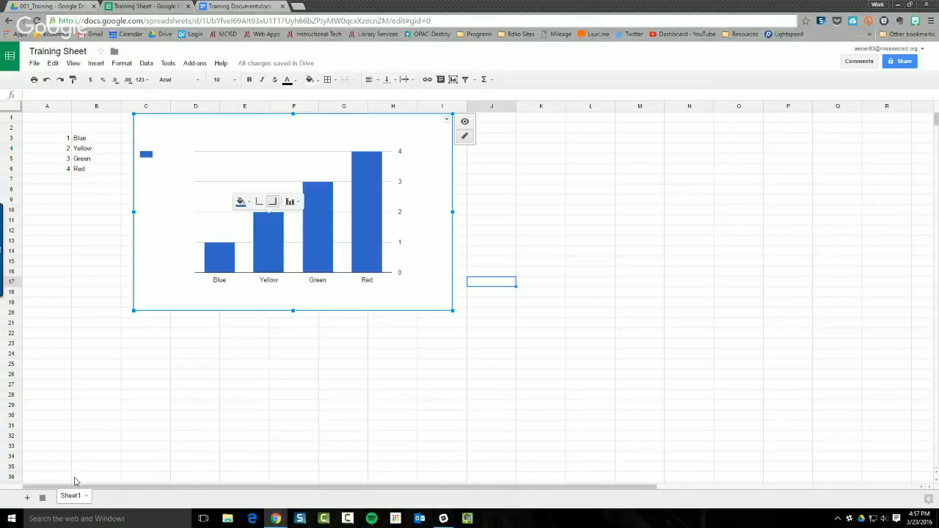
Add Sheet2, view its tab options without changing anything, and return to Sheet1
click(26, 498)
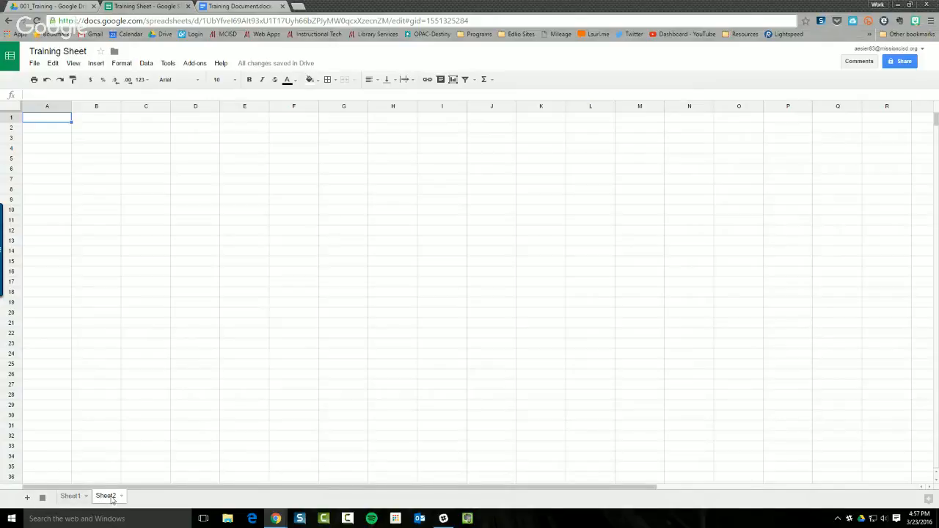
right_click(112, 499)
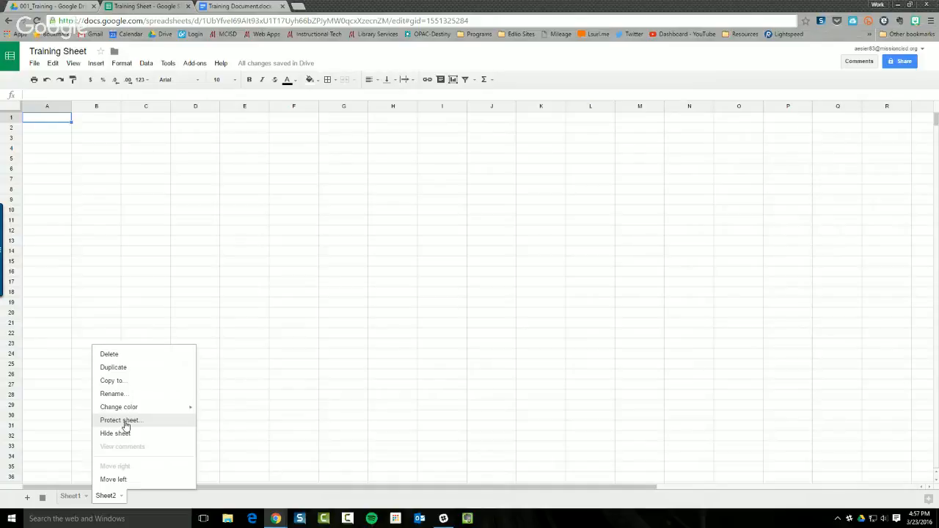
click(328, 437)
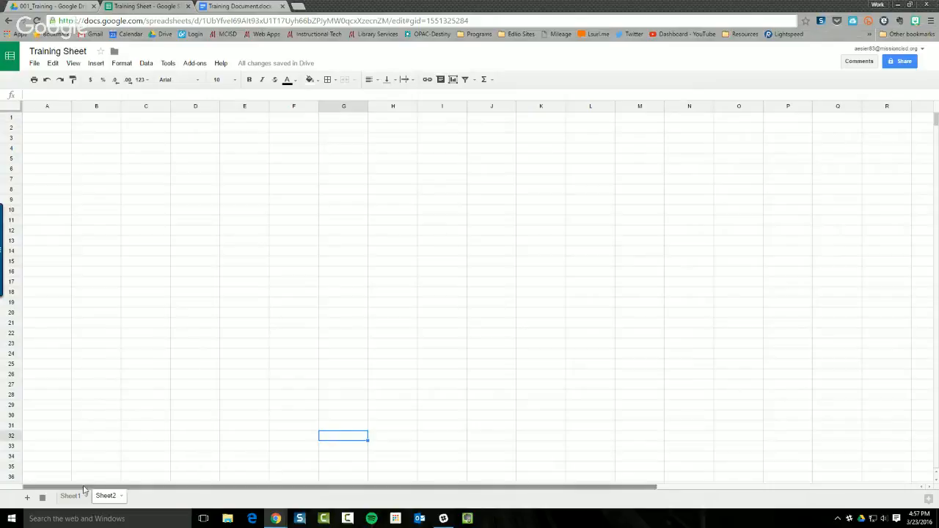
click(66, 497)
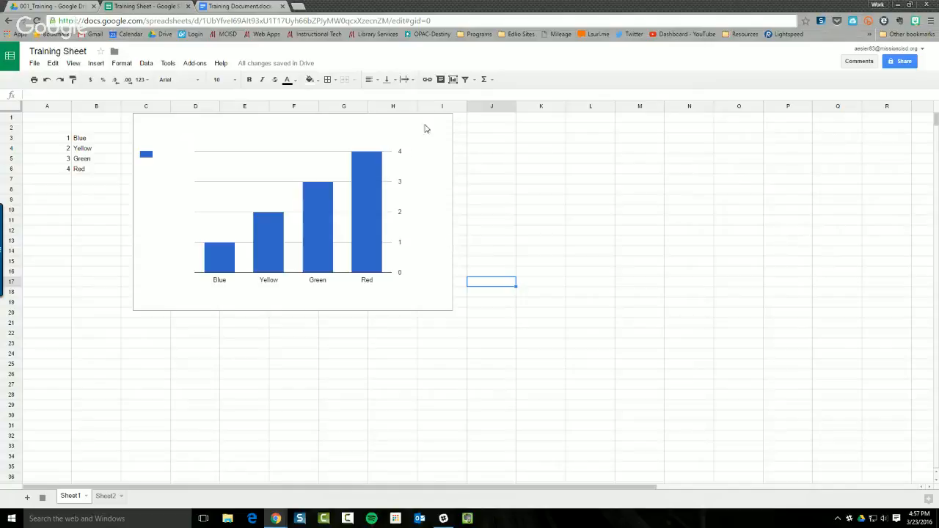
Browse the filter view, Format and Data menus without choosing anything
click(475, 79)
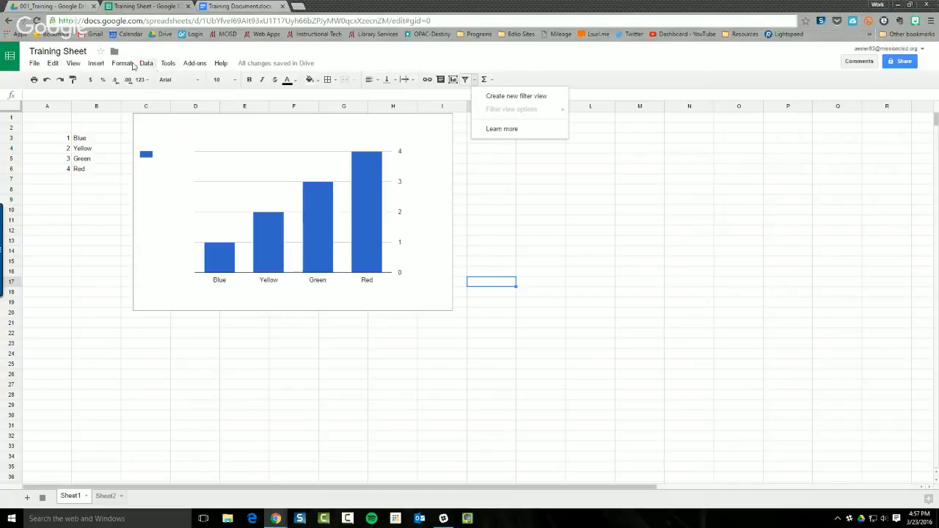
click(125, 64)
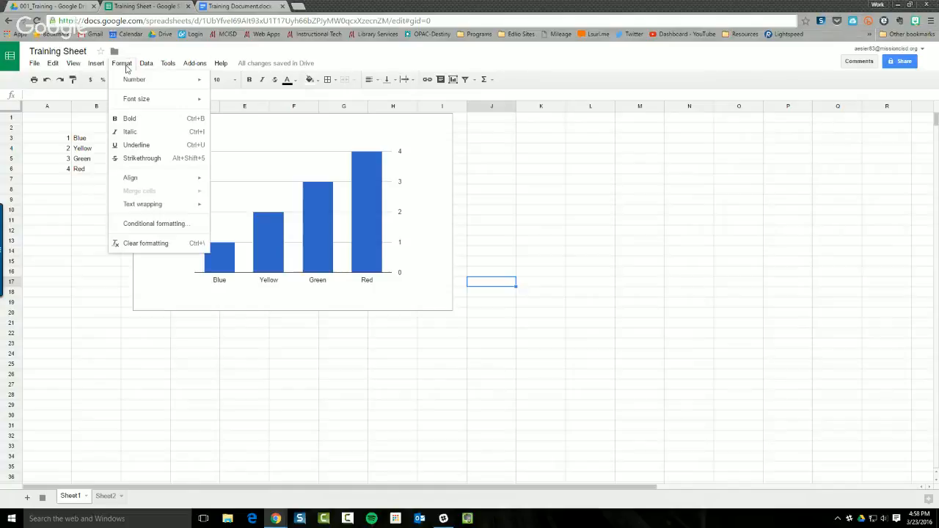
mouse_move(144, 66)
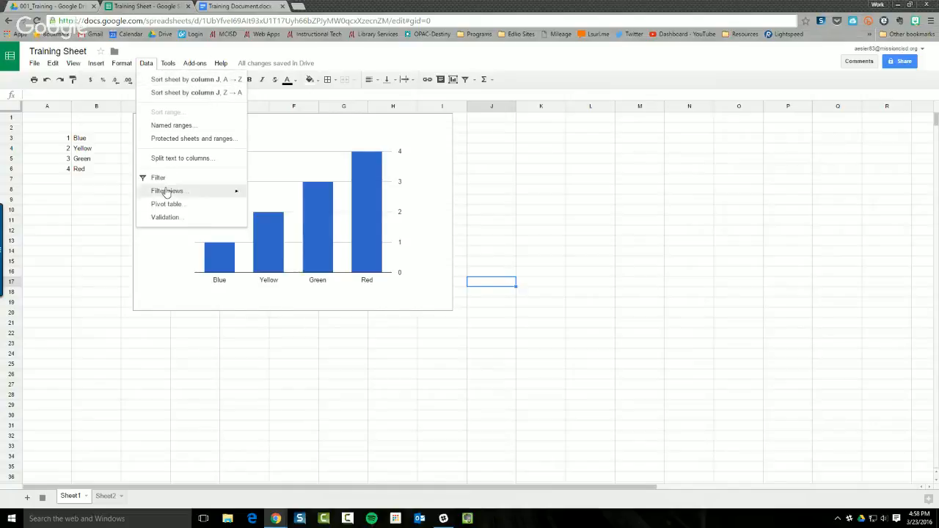
click(82, 244)
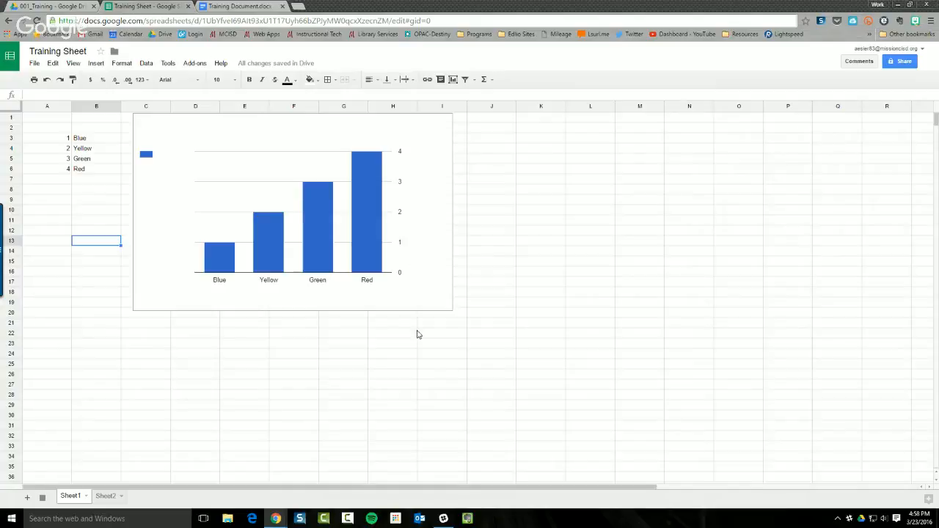
From the Add-ons menu, choose Get add-ons to open the add-ons store
click(195, 65)
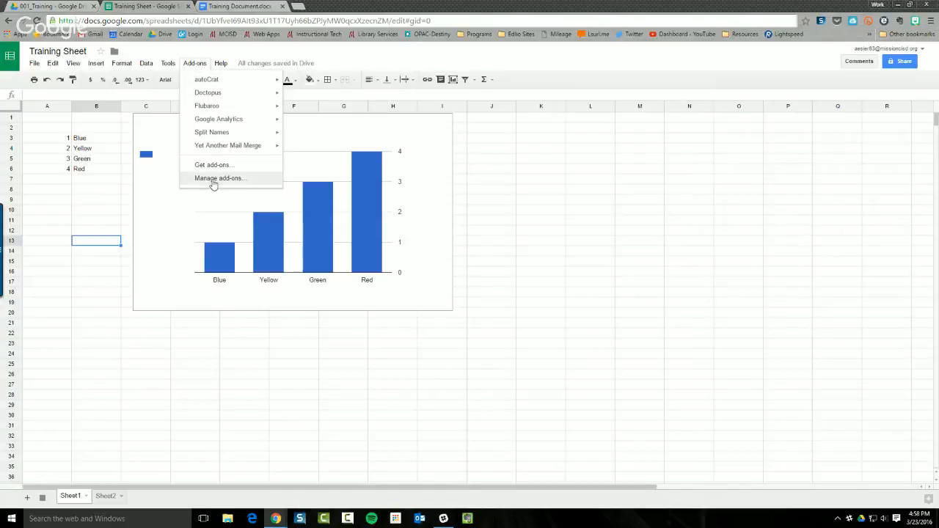
mouse_move(203, 86)
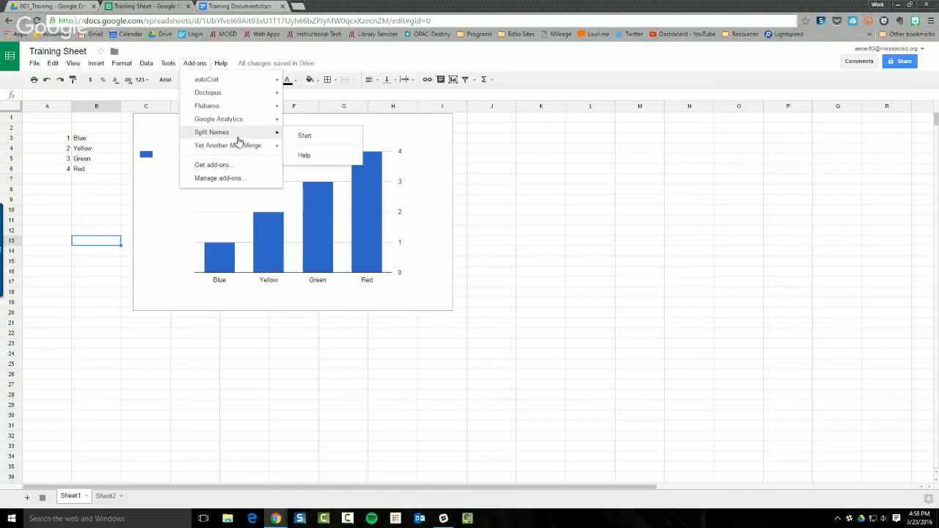
mouse_move(238, 149)
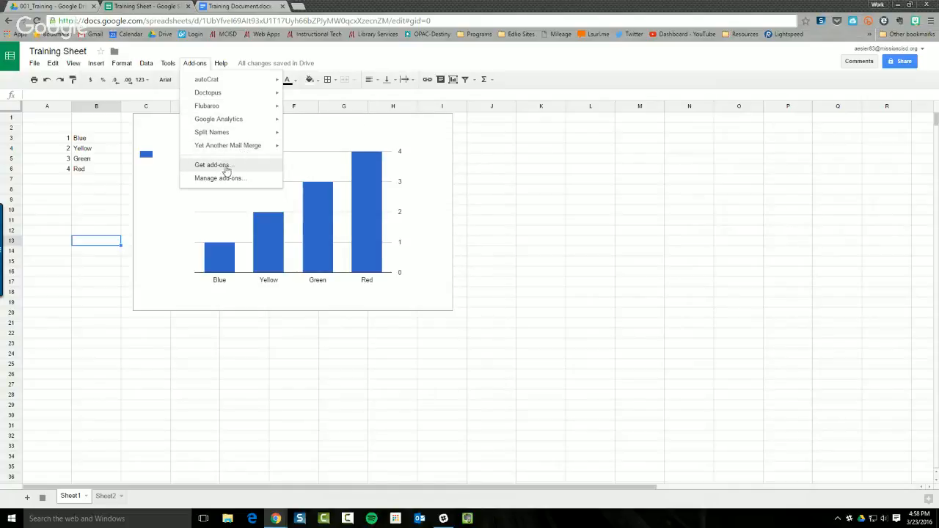
click(226, 168)
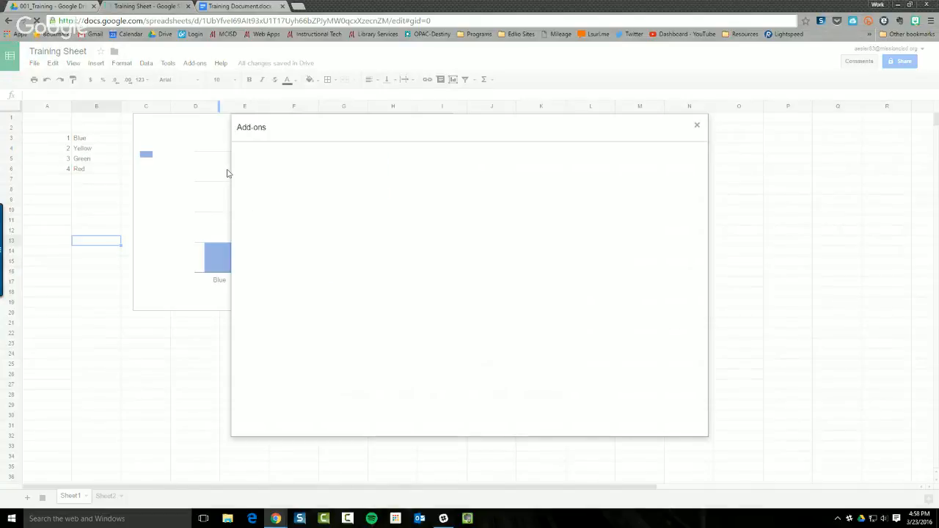